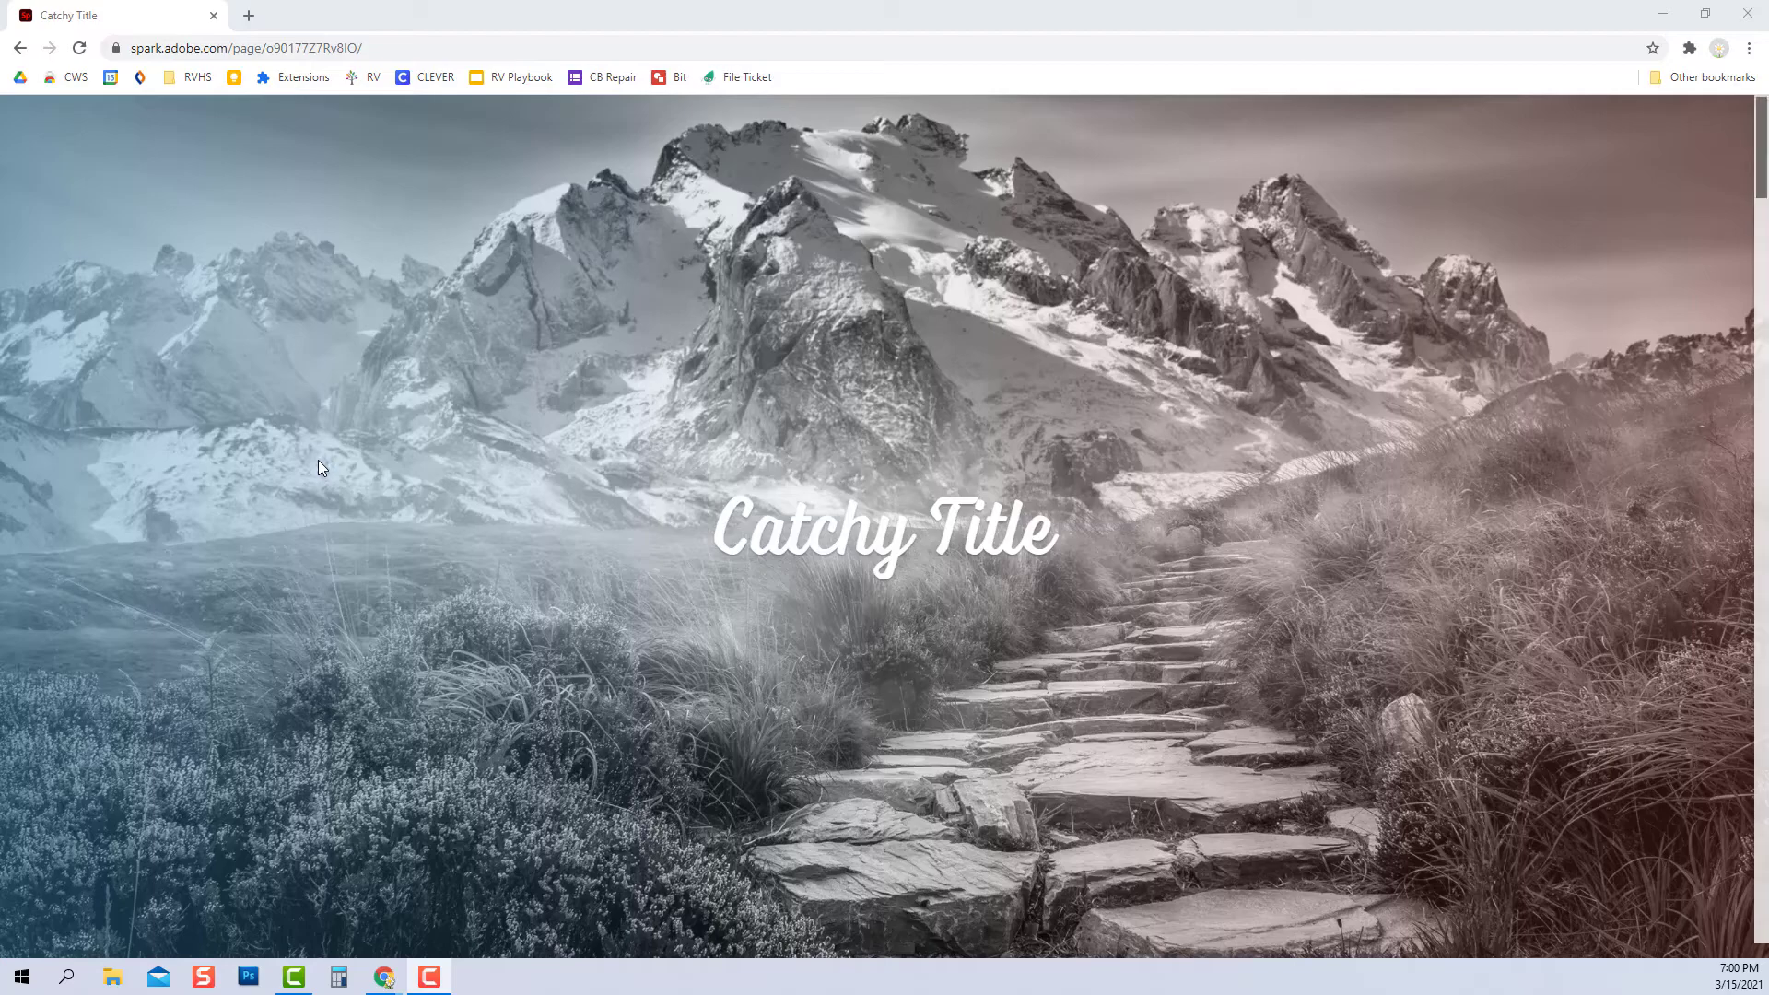
Load spark.adobe.com in a new browser tab
scroll(318, 460, down, 4)
scroll(318, 460, down, 10)
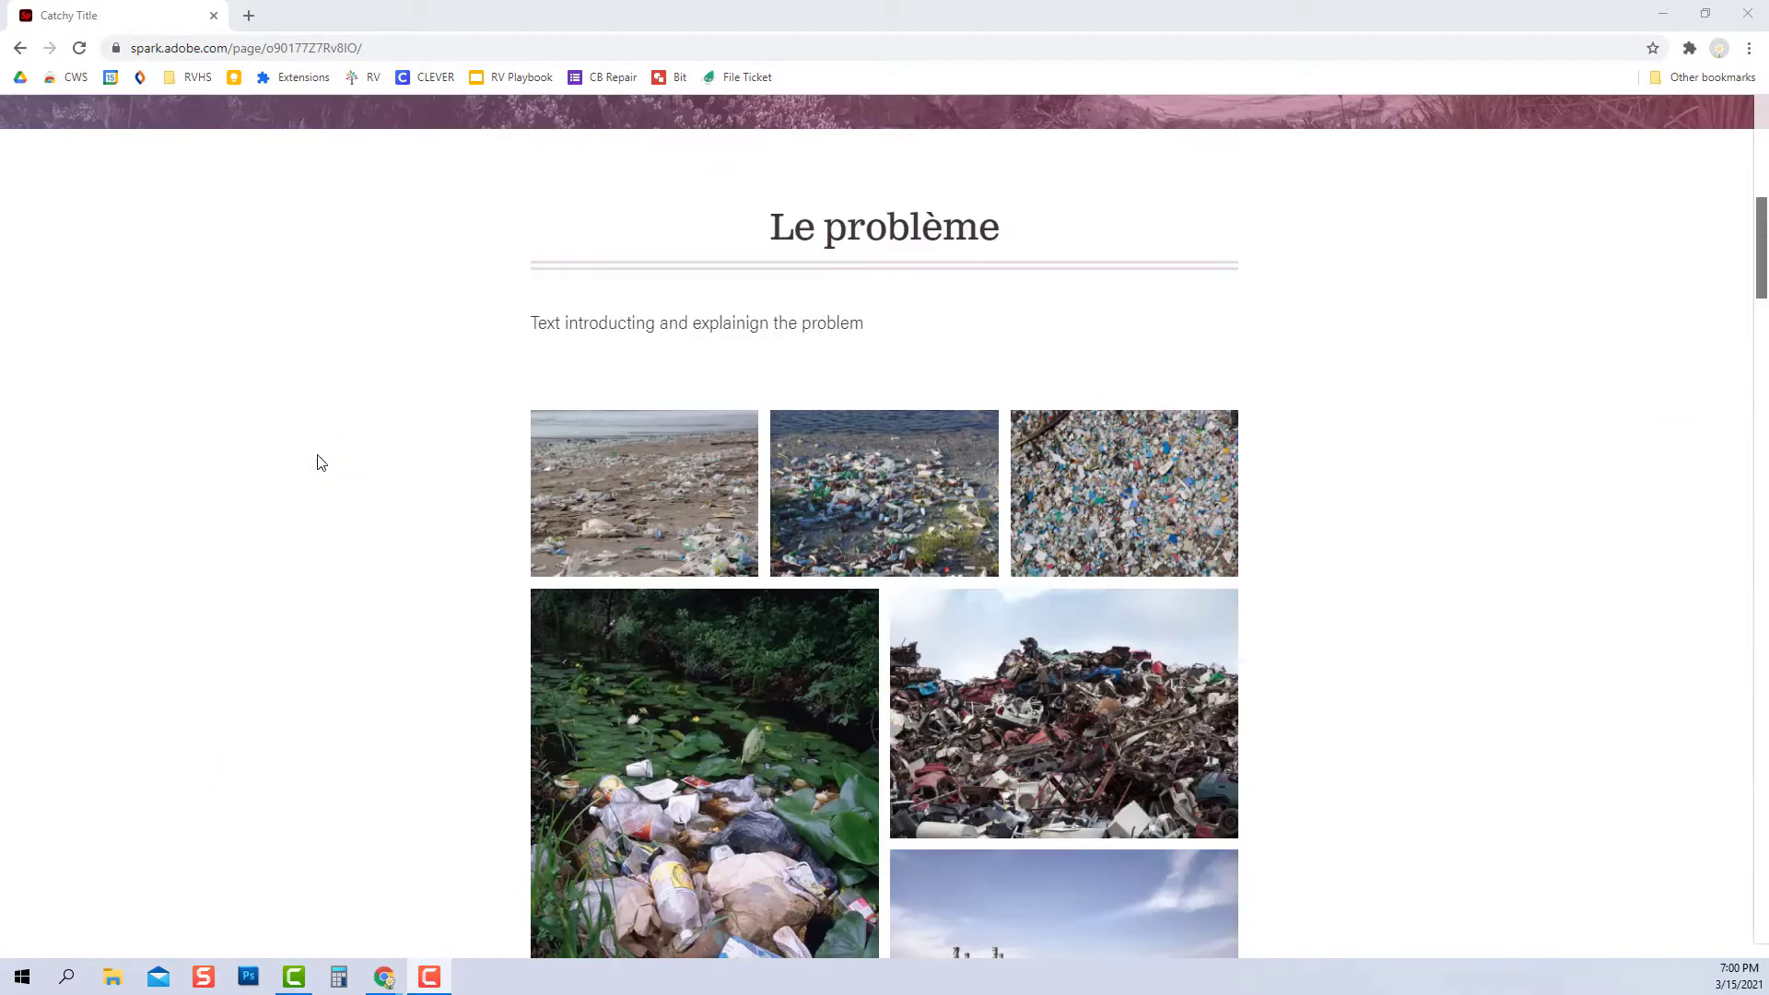
scroll(318, 461, down, 14)
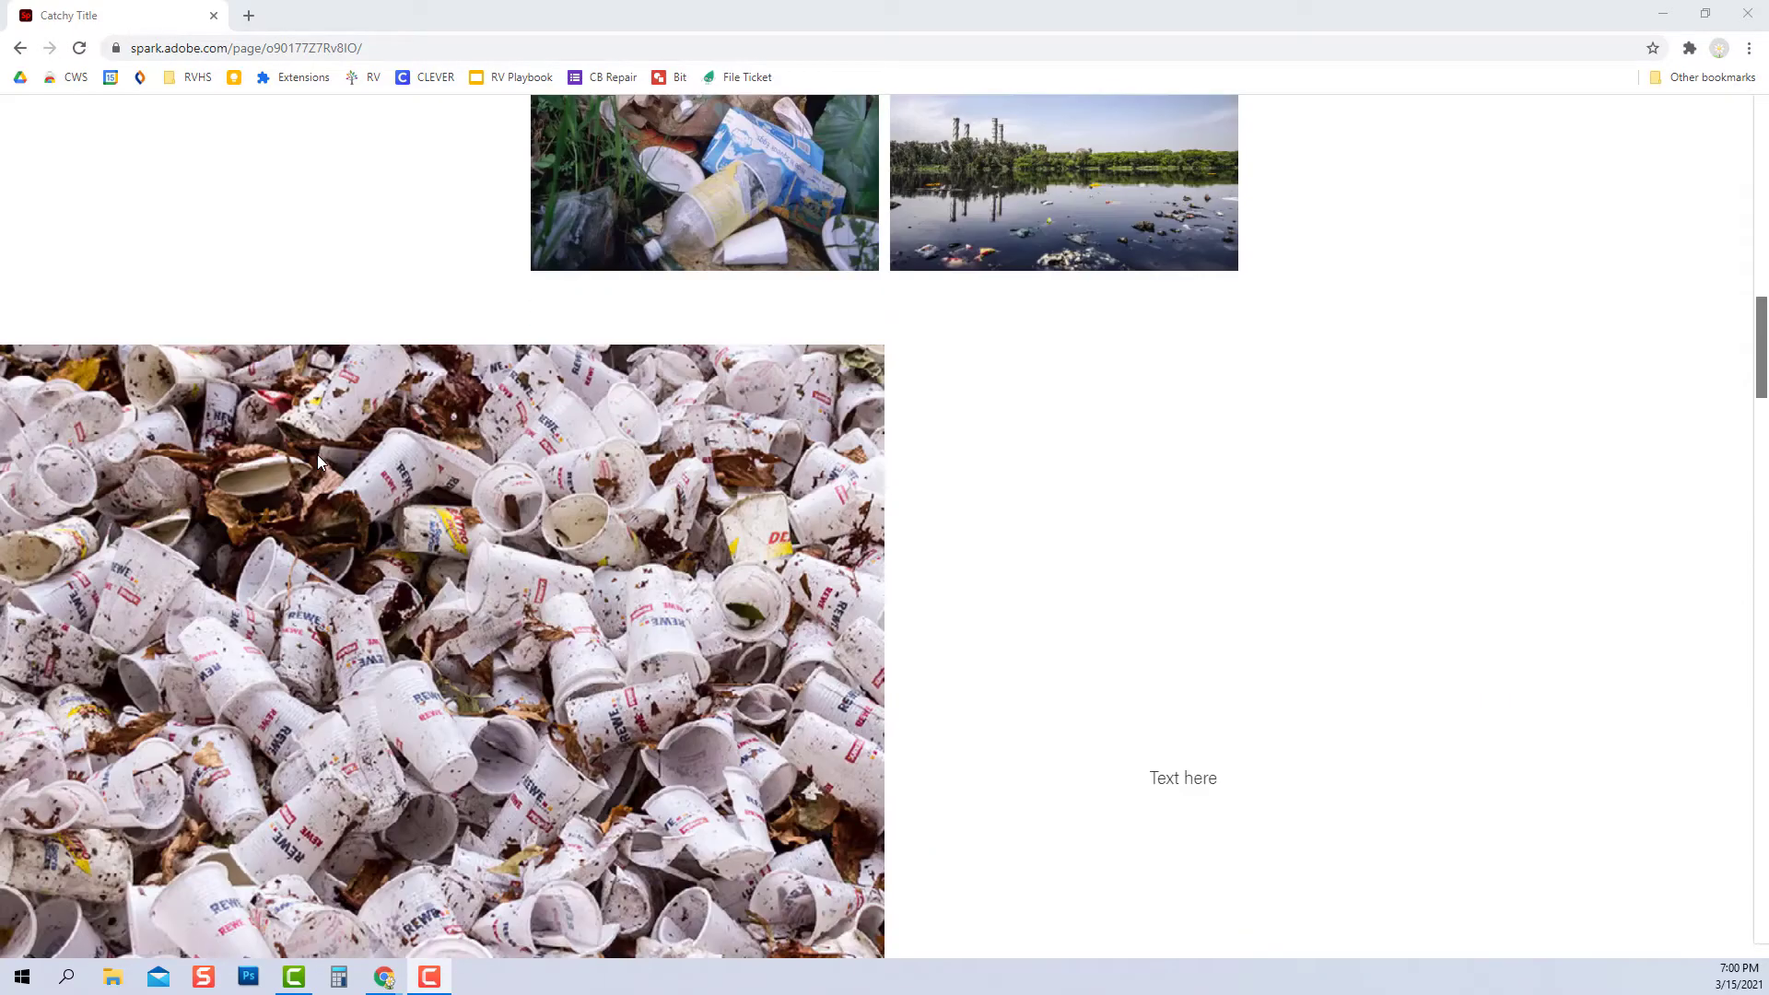
scroll(317, 455, down, 10)
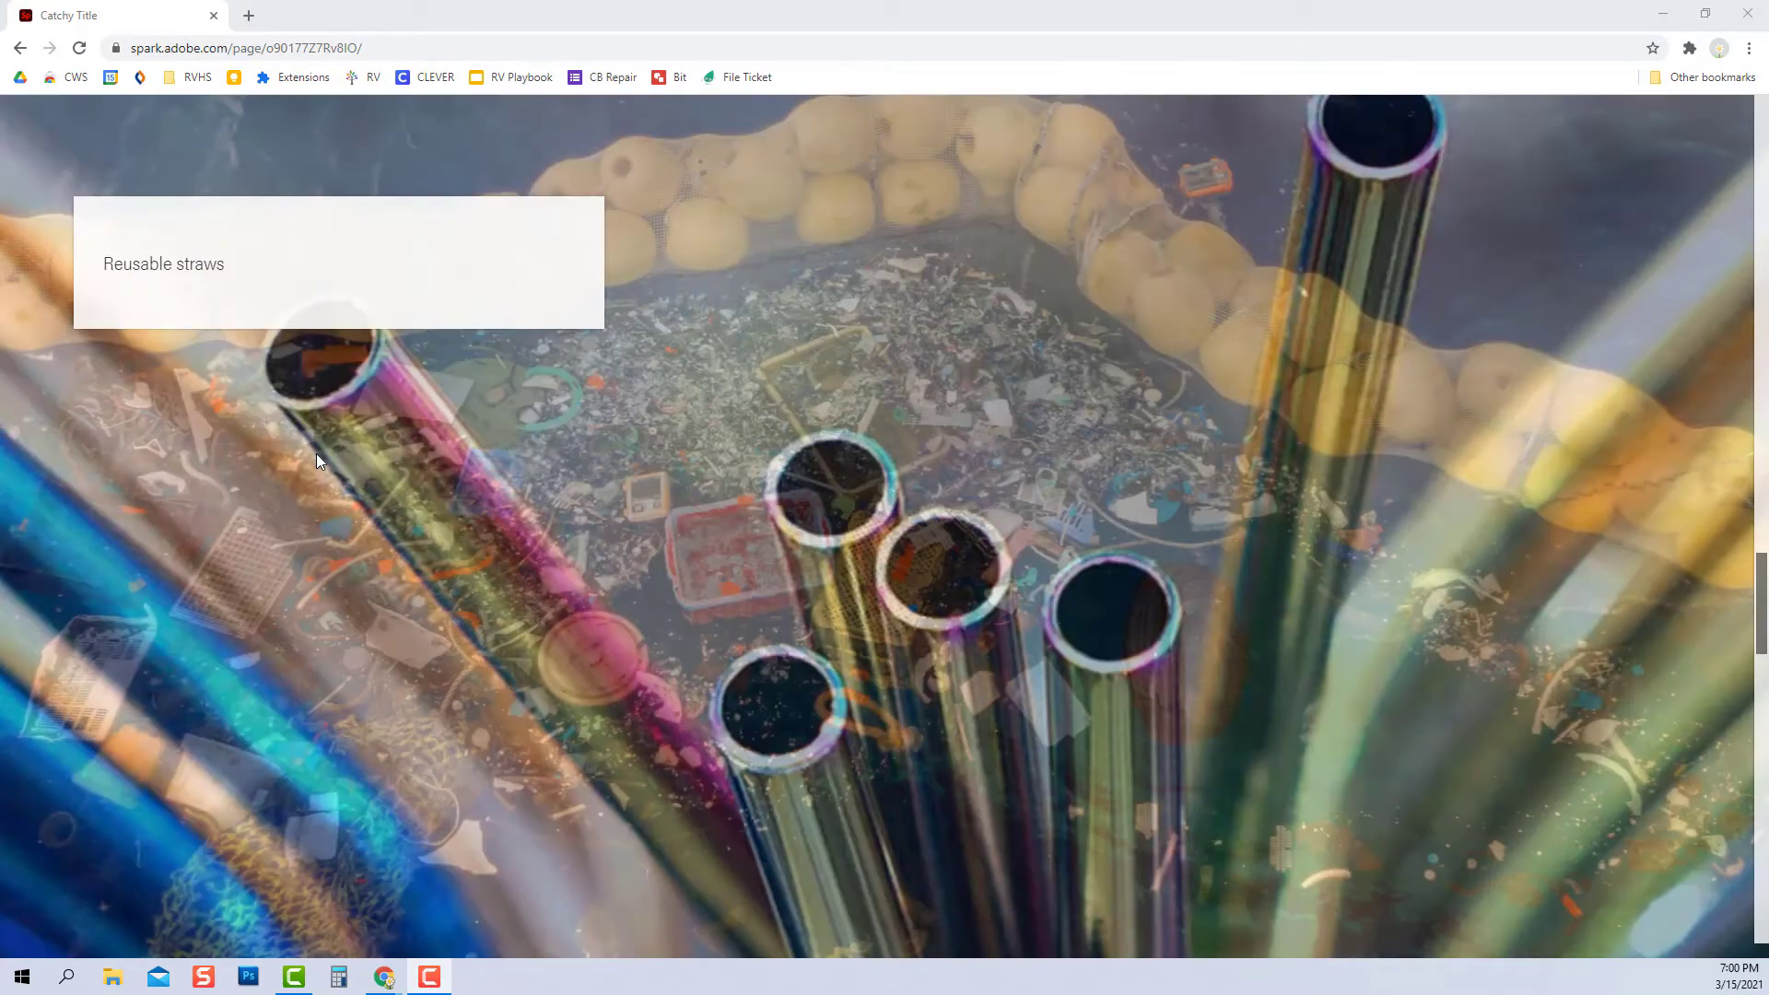
scroll(317, 453, down, 2)
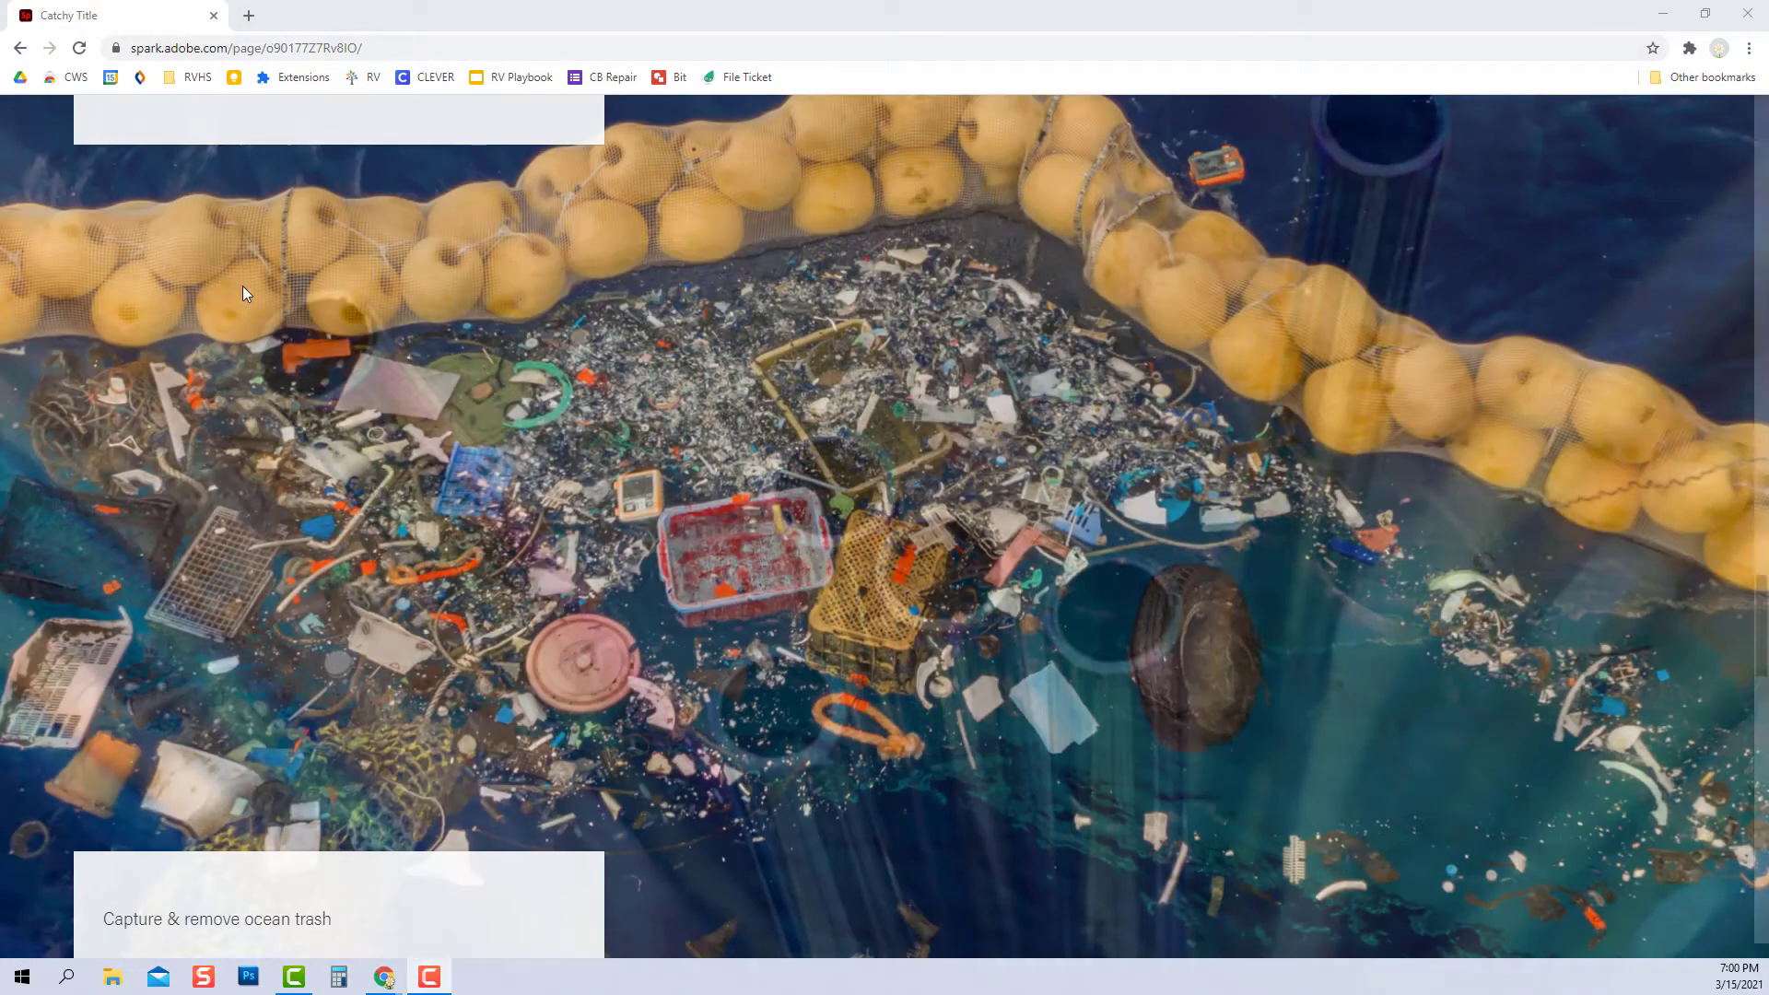
scroll(240, 379, down, 8)
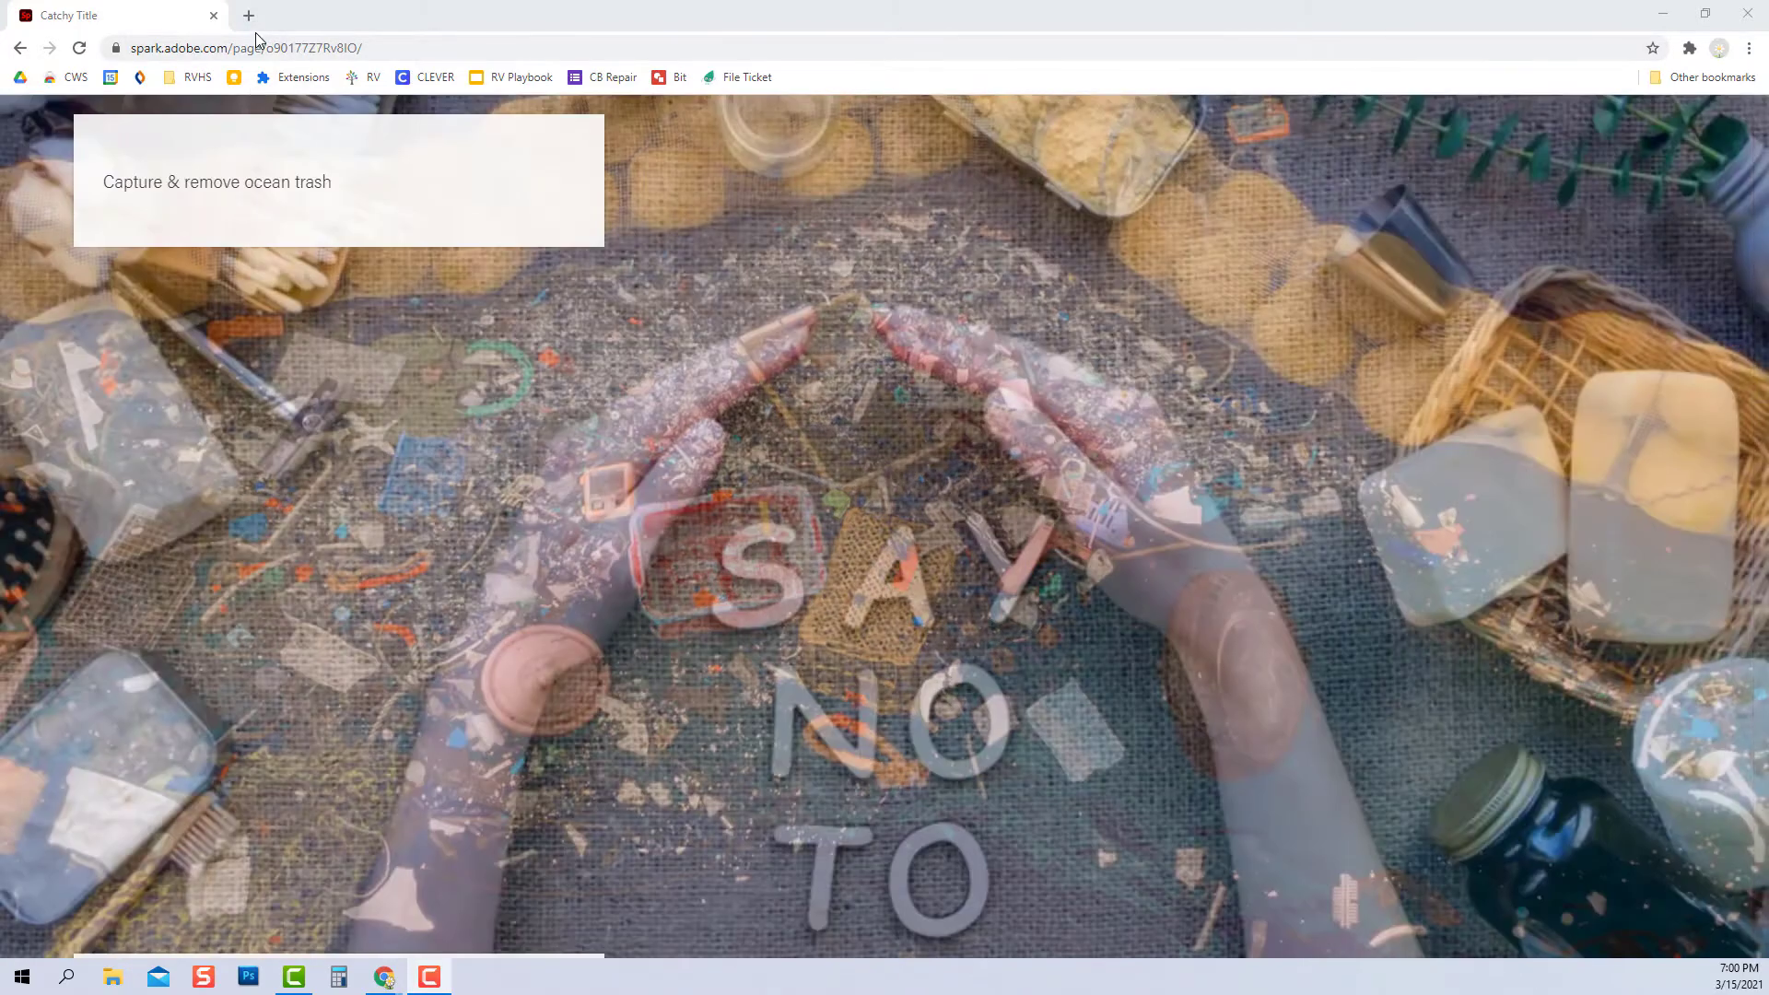
click(251, 18)
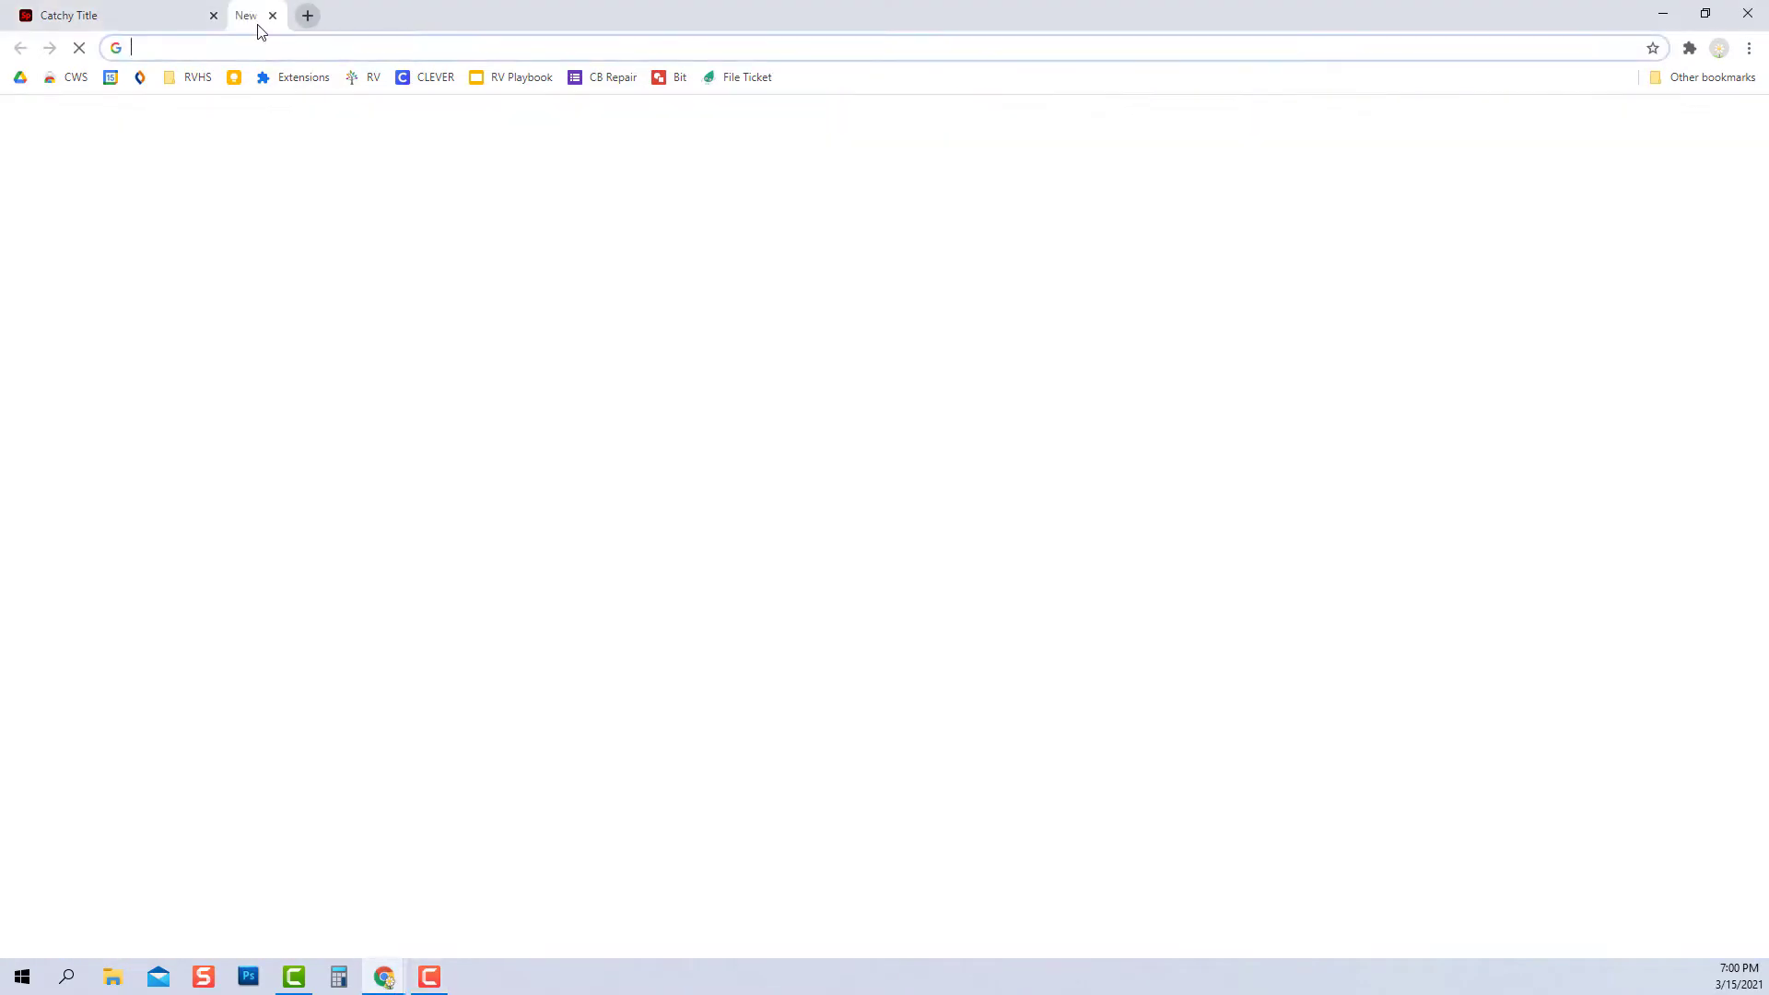
text(spark.adobe.com)
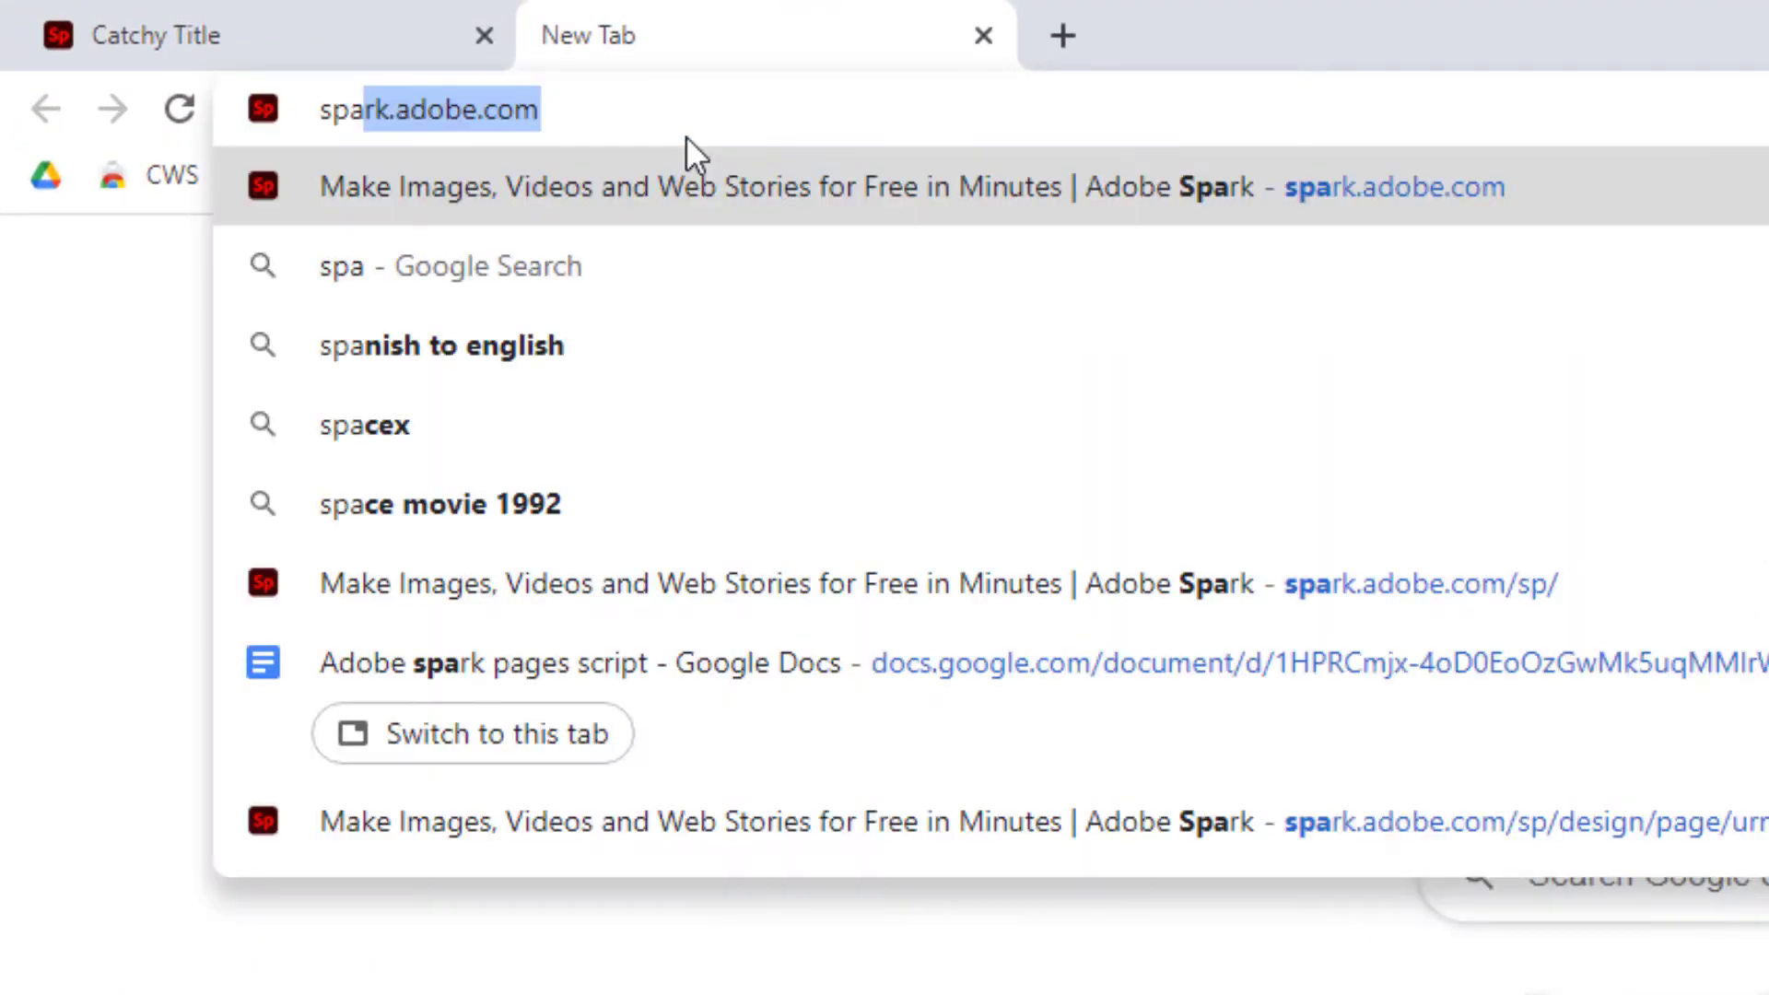
key(Return)
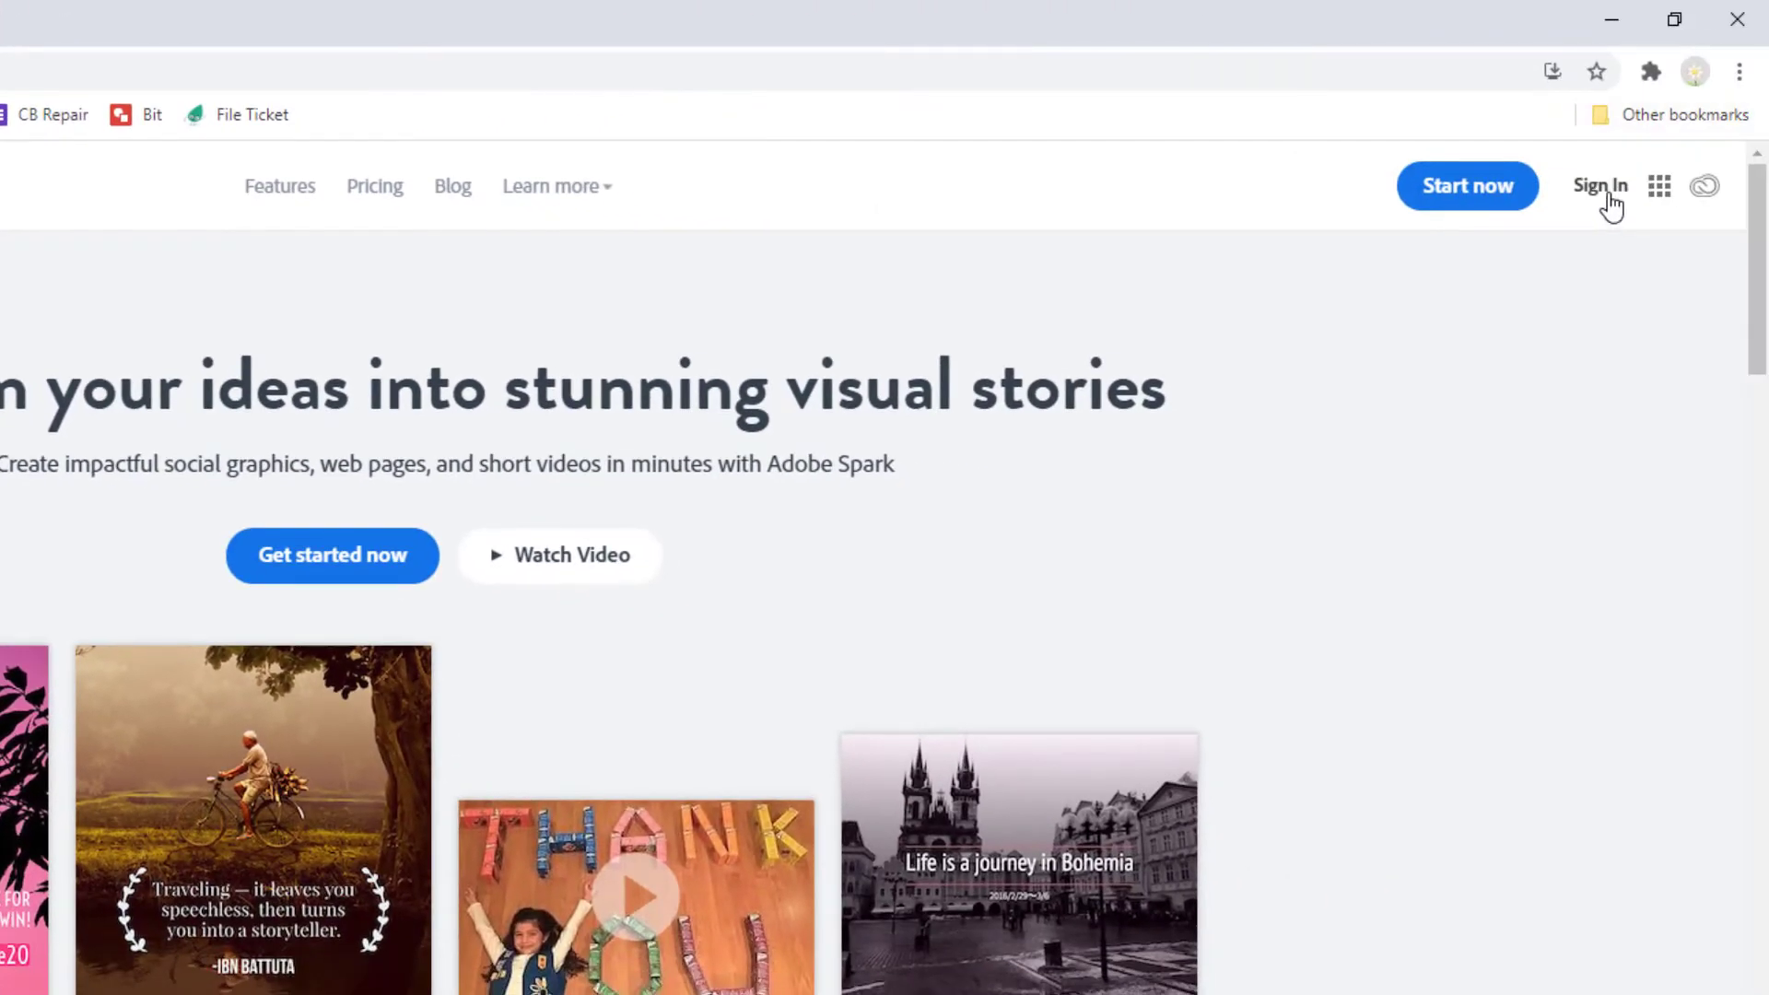
Sign in with a school Enterprise ID and create a new Web page project
click(1603, 190)
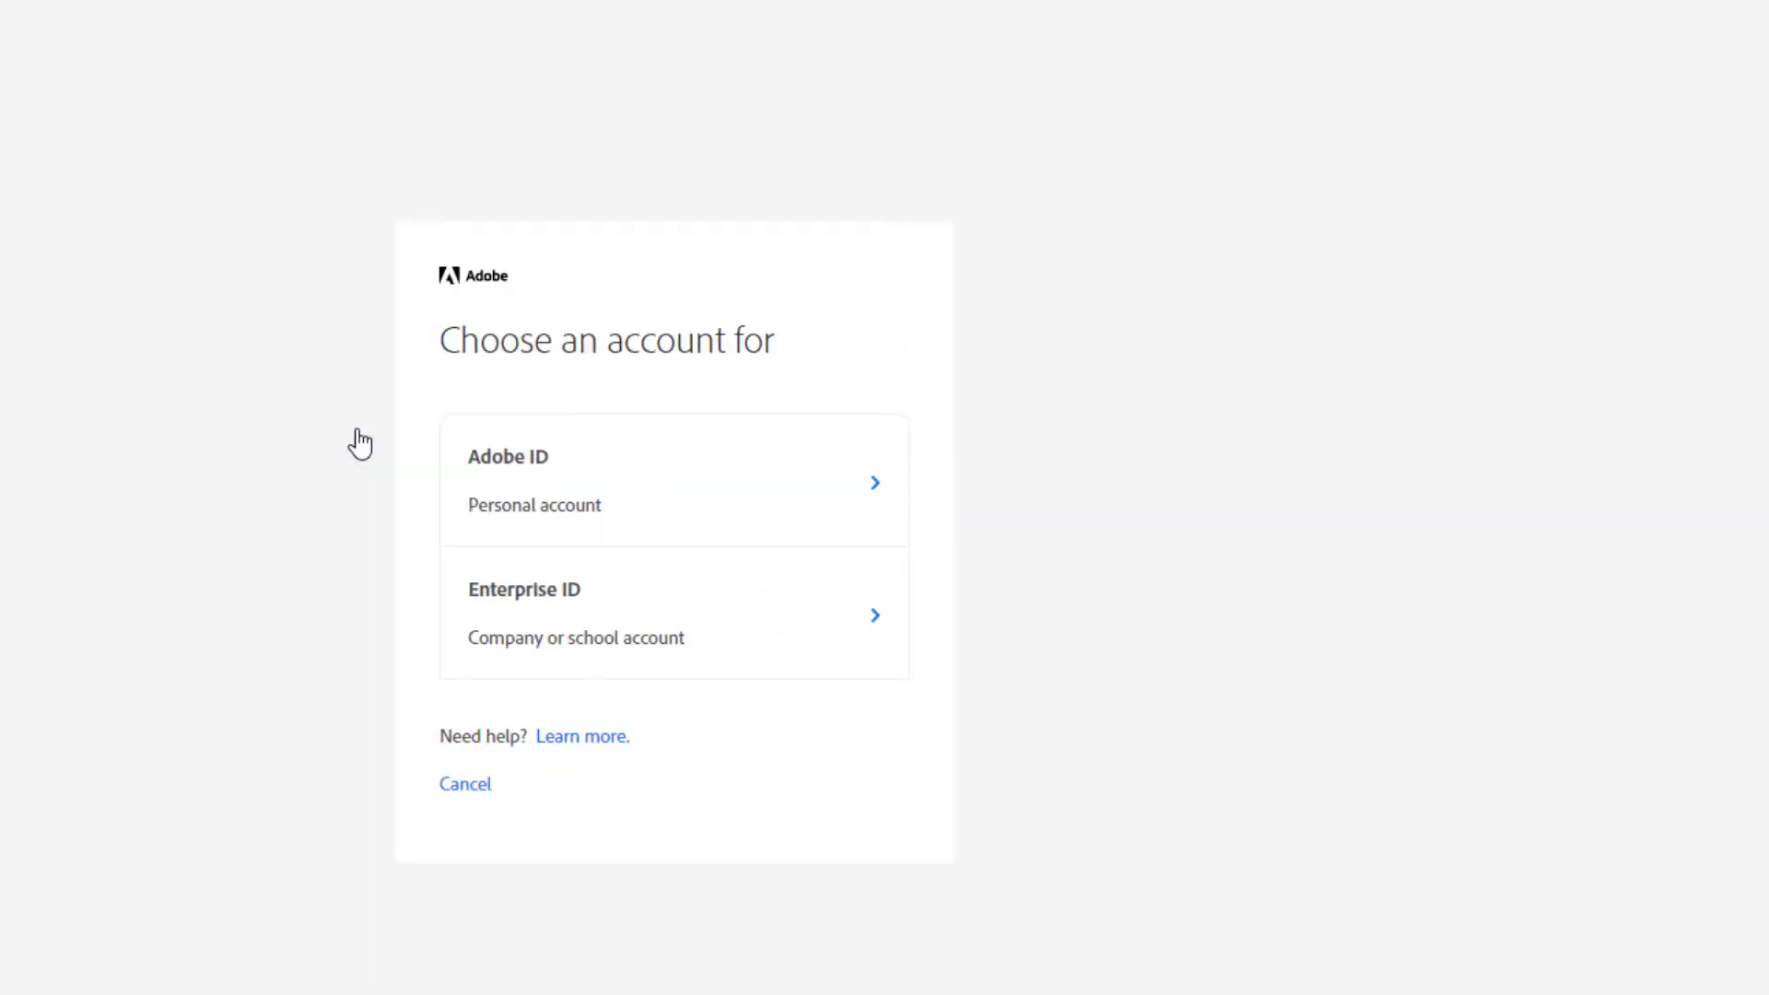
click(547, 633)
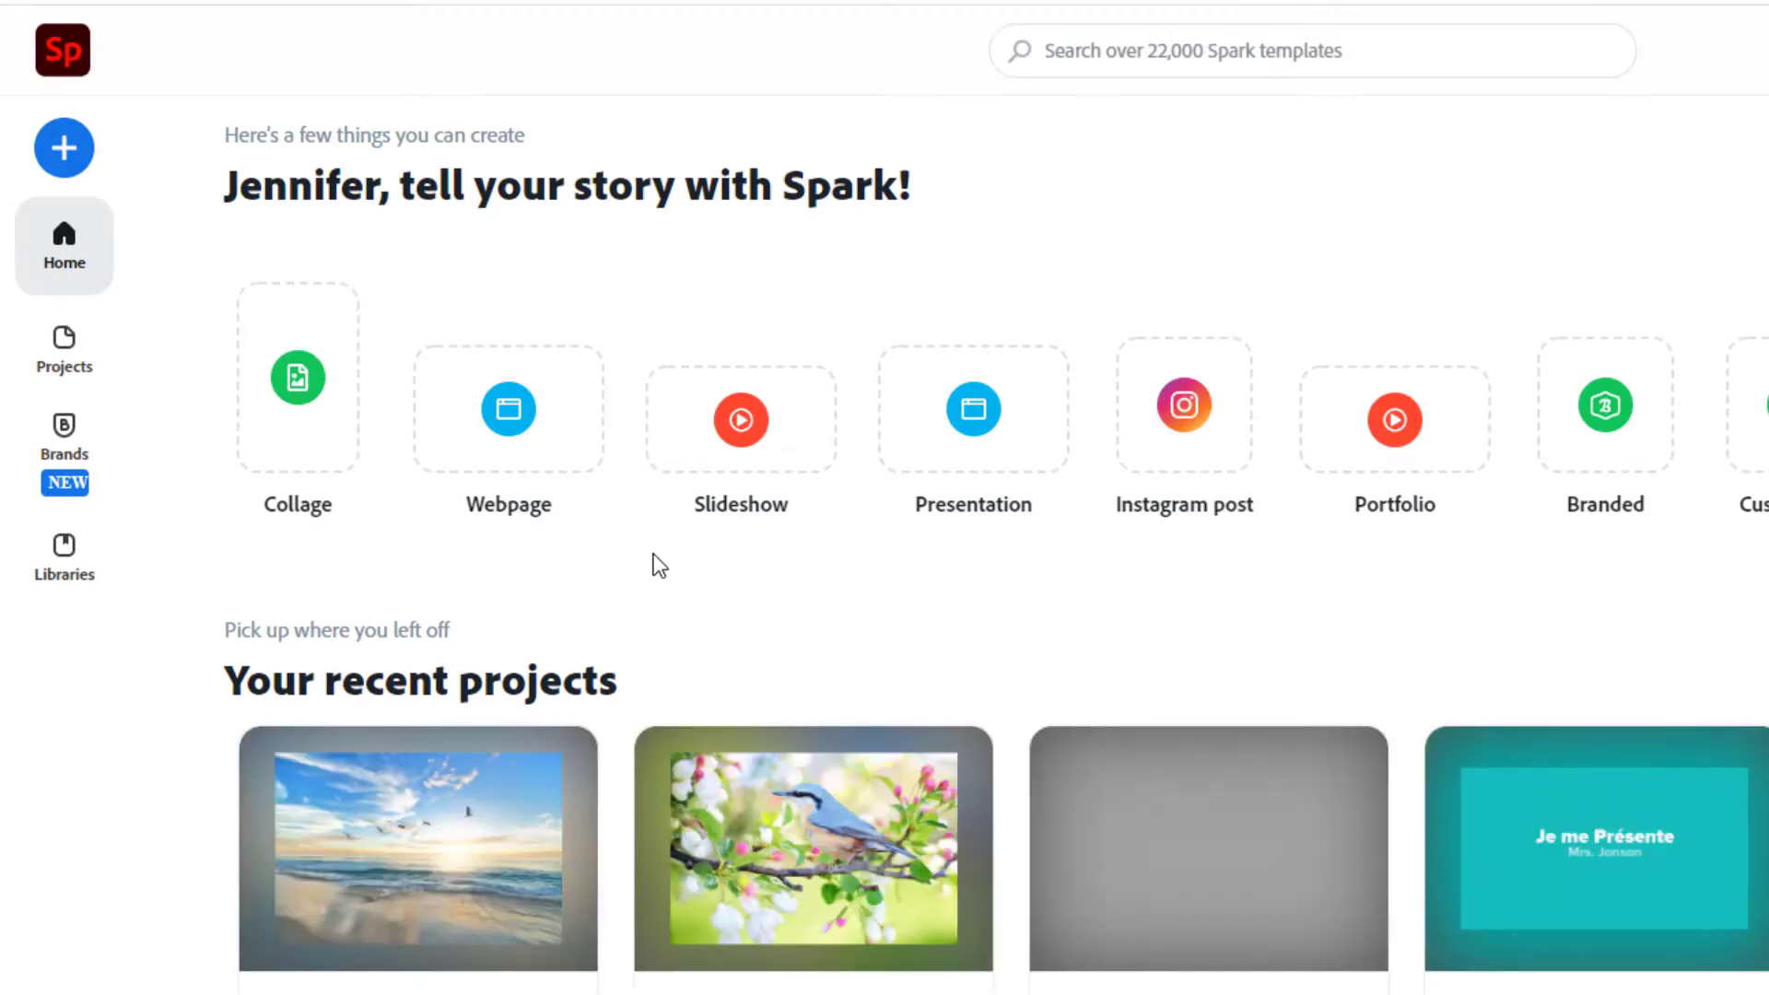
click(64, 147)
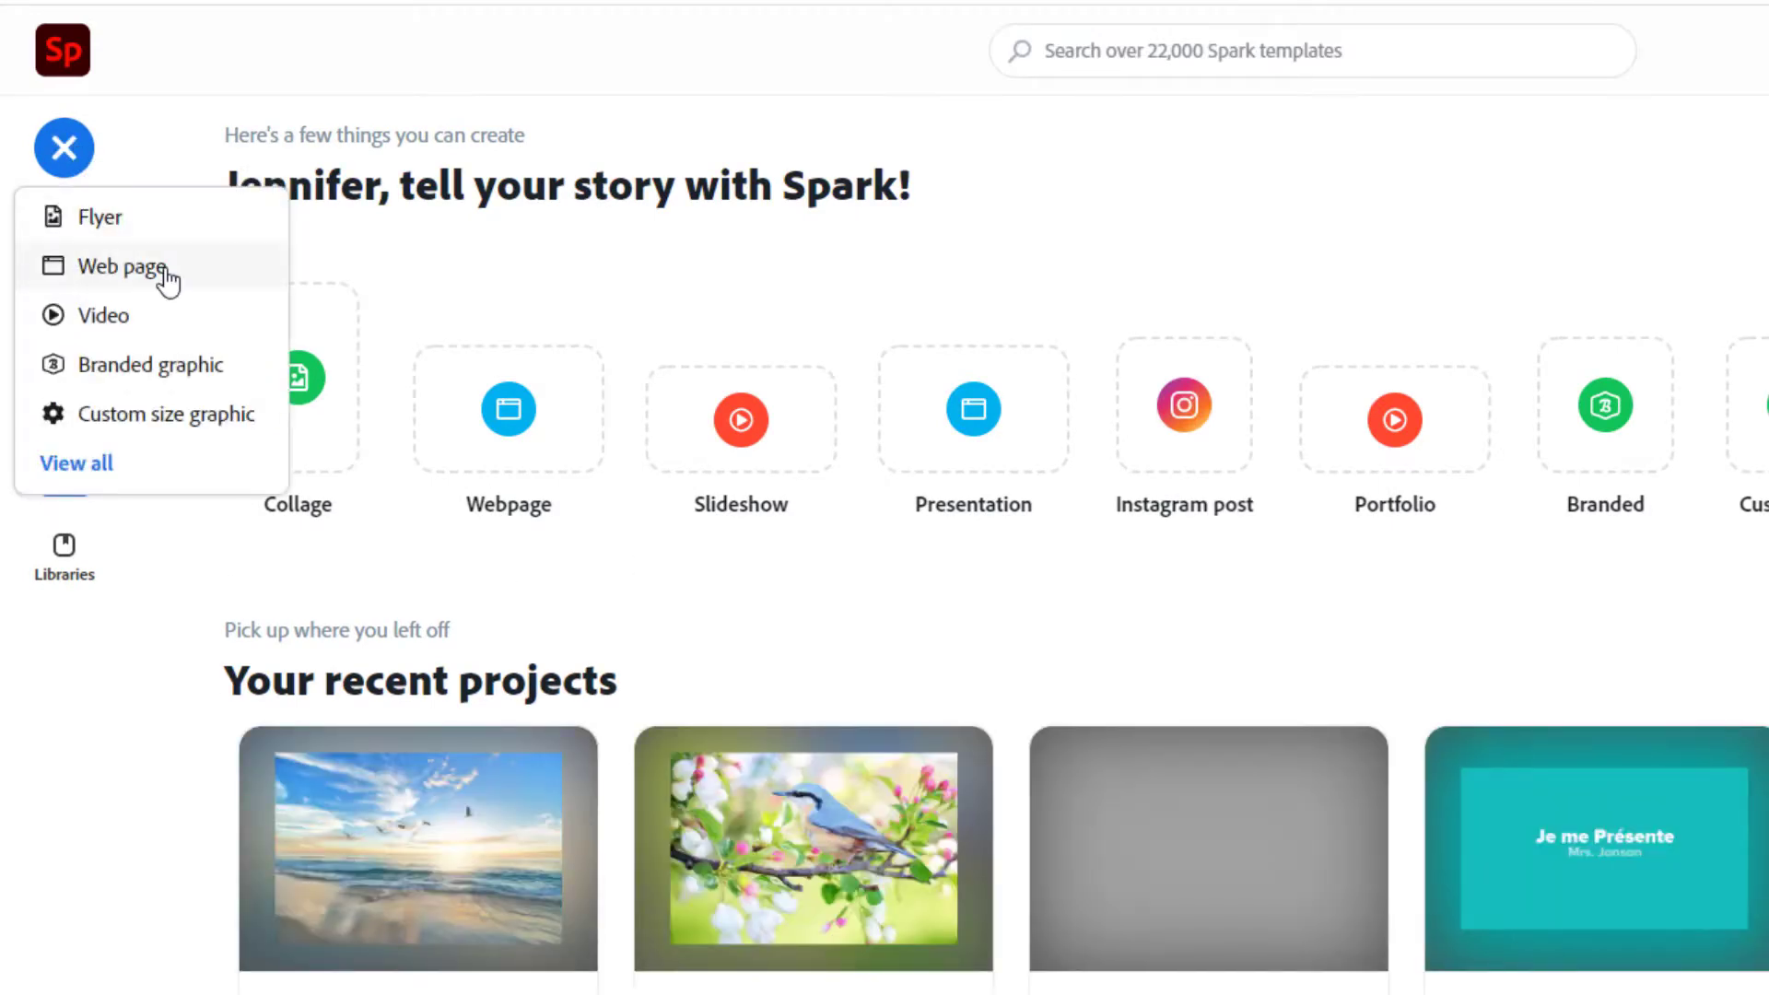
click(149, 276)
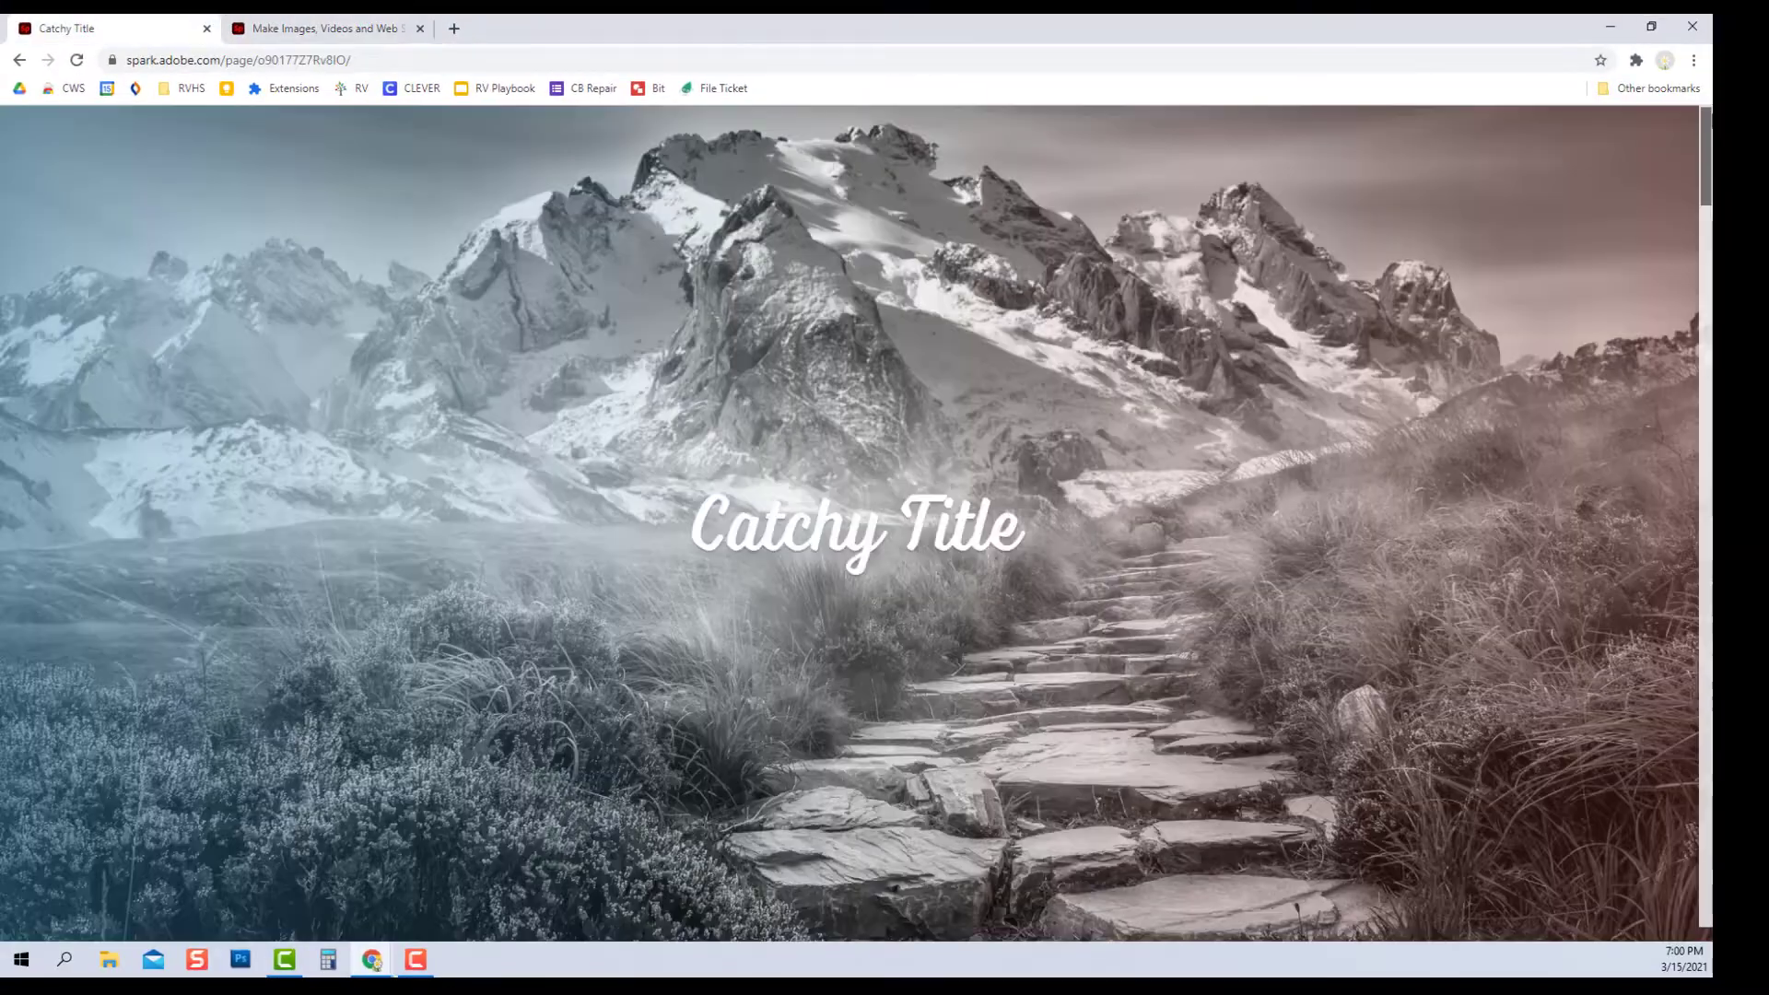
mouse_move(1699, 170)
mouse_down()
mouse_move(1696, 525)
mouse_move(1672, 623)
mouse_move(1700, 173)
mouse_up()
Title the page 'Cleaning Our Oceans' with subtitle 'Addressing the Great Pacific Garbage Patch'
click(323, 29)
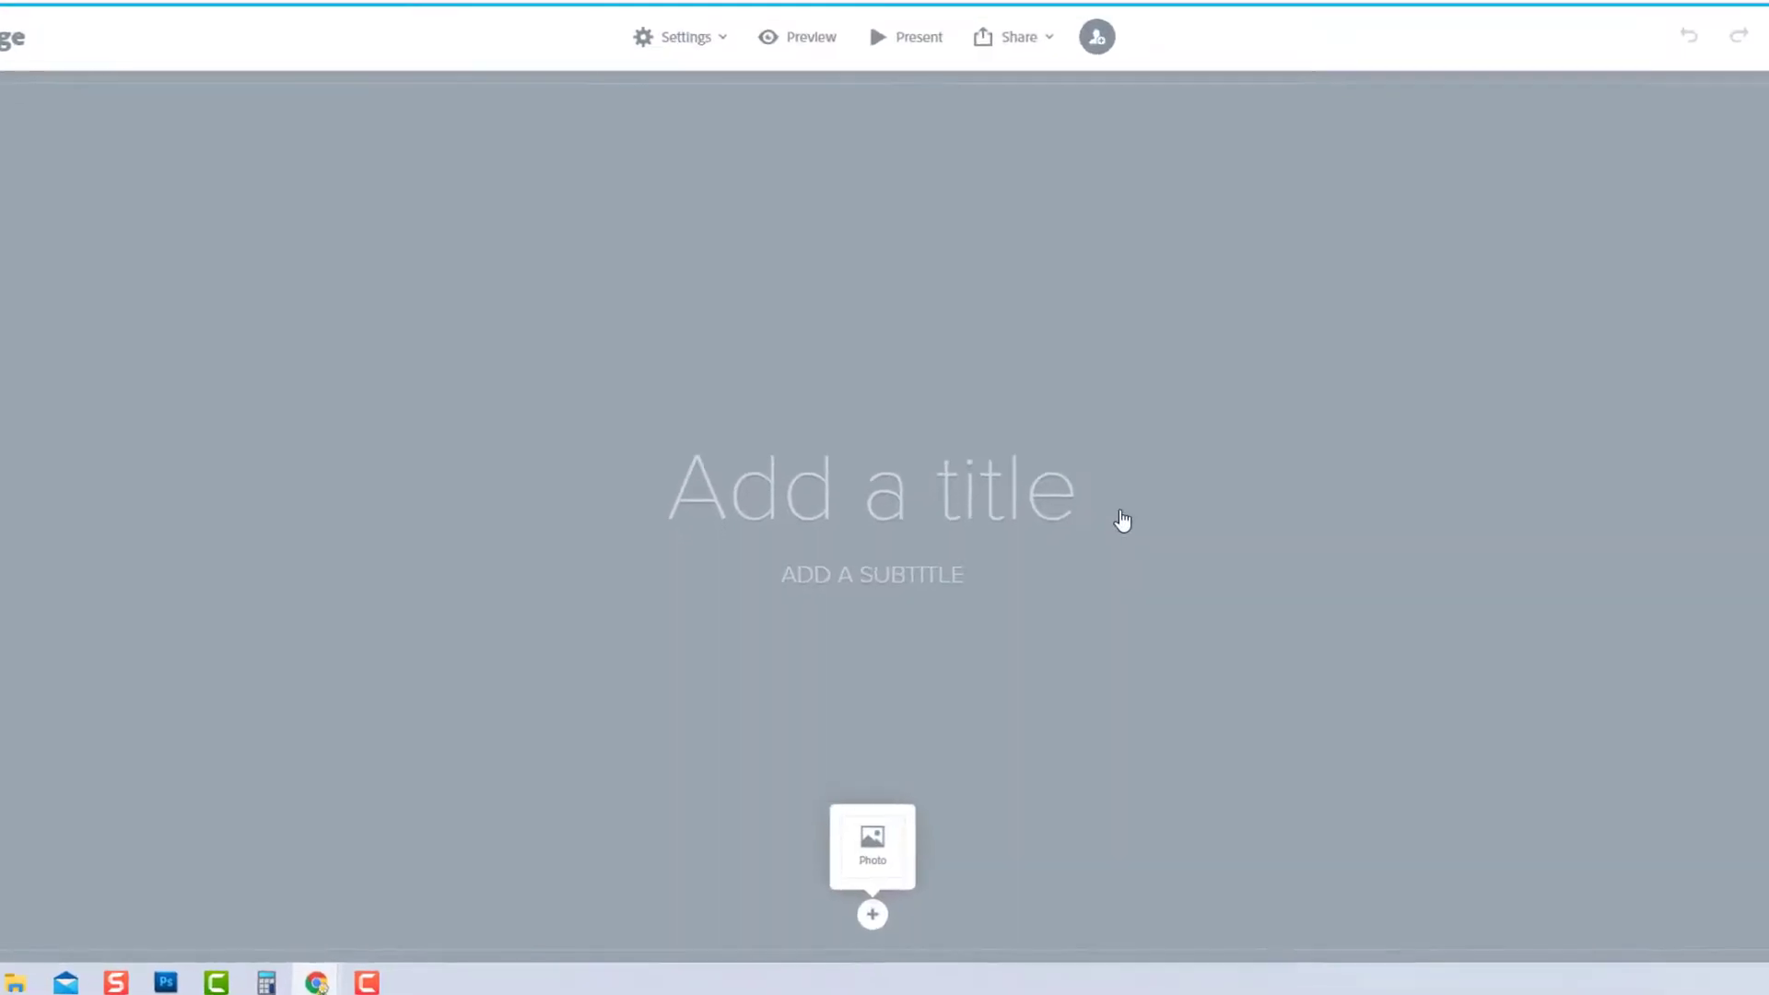
click(1125, 448)
text(Cleaning Our Oceans)
click(900, 585)
text(ADDRESSING THE GREAT PACIFIC GAR)
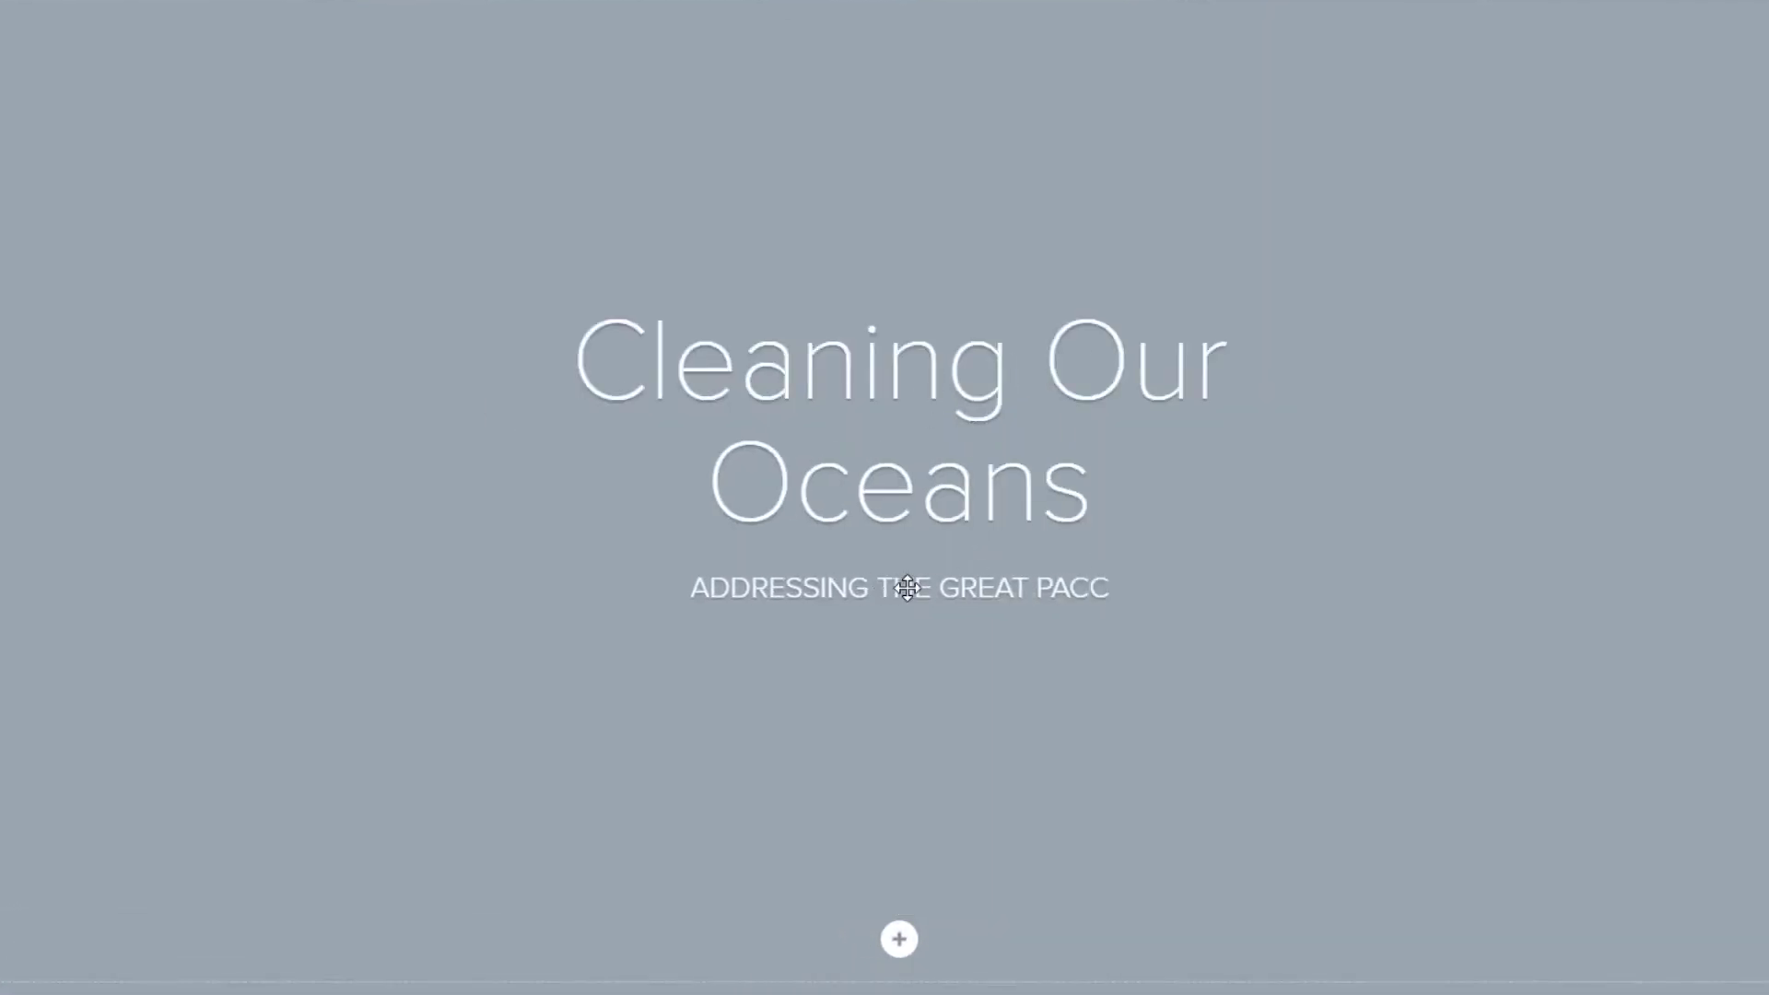
text(BAGE PATCH)
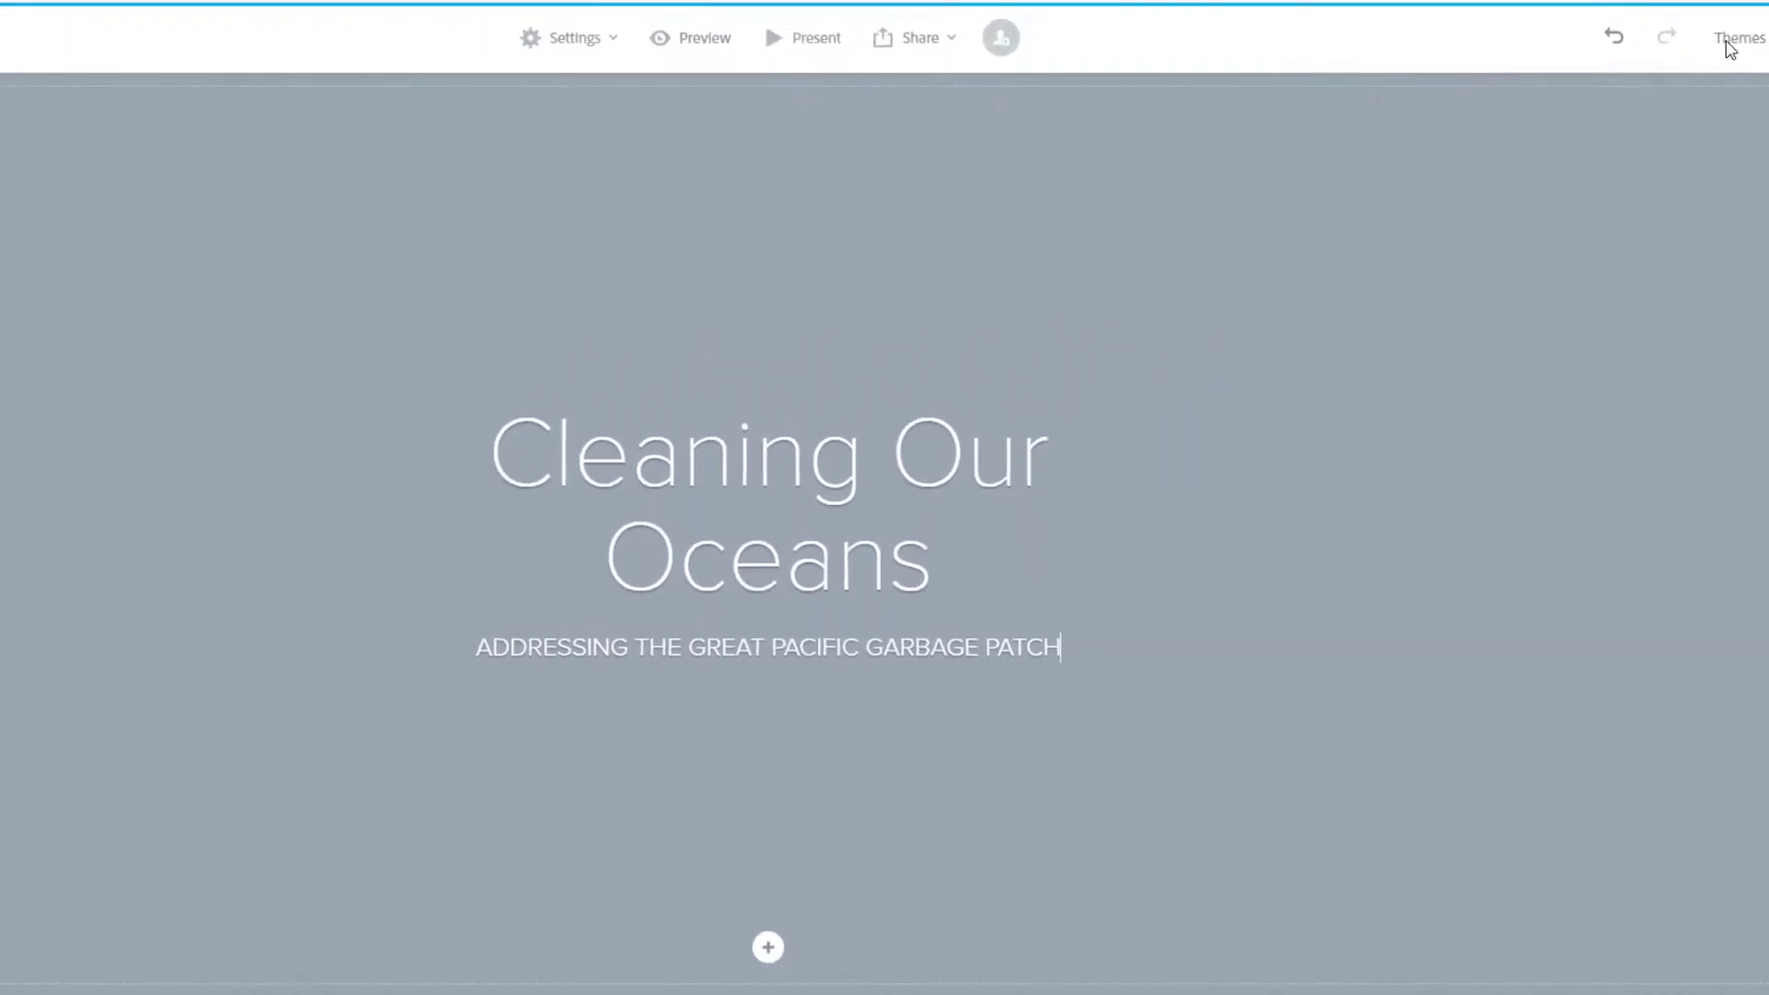
Try the Nightcap theme, then style the page with the Wesley theme
click(1721, 47)
click(1525, 595)
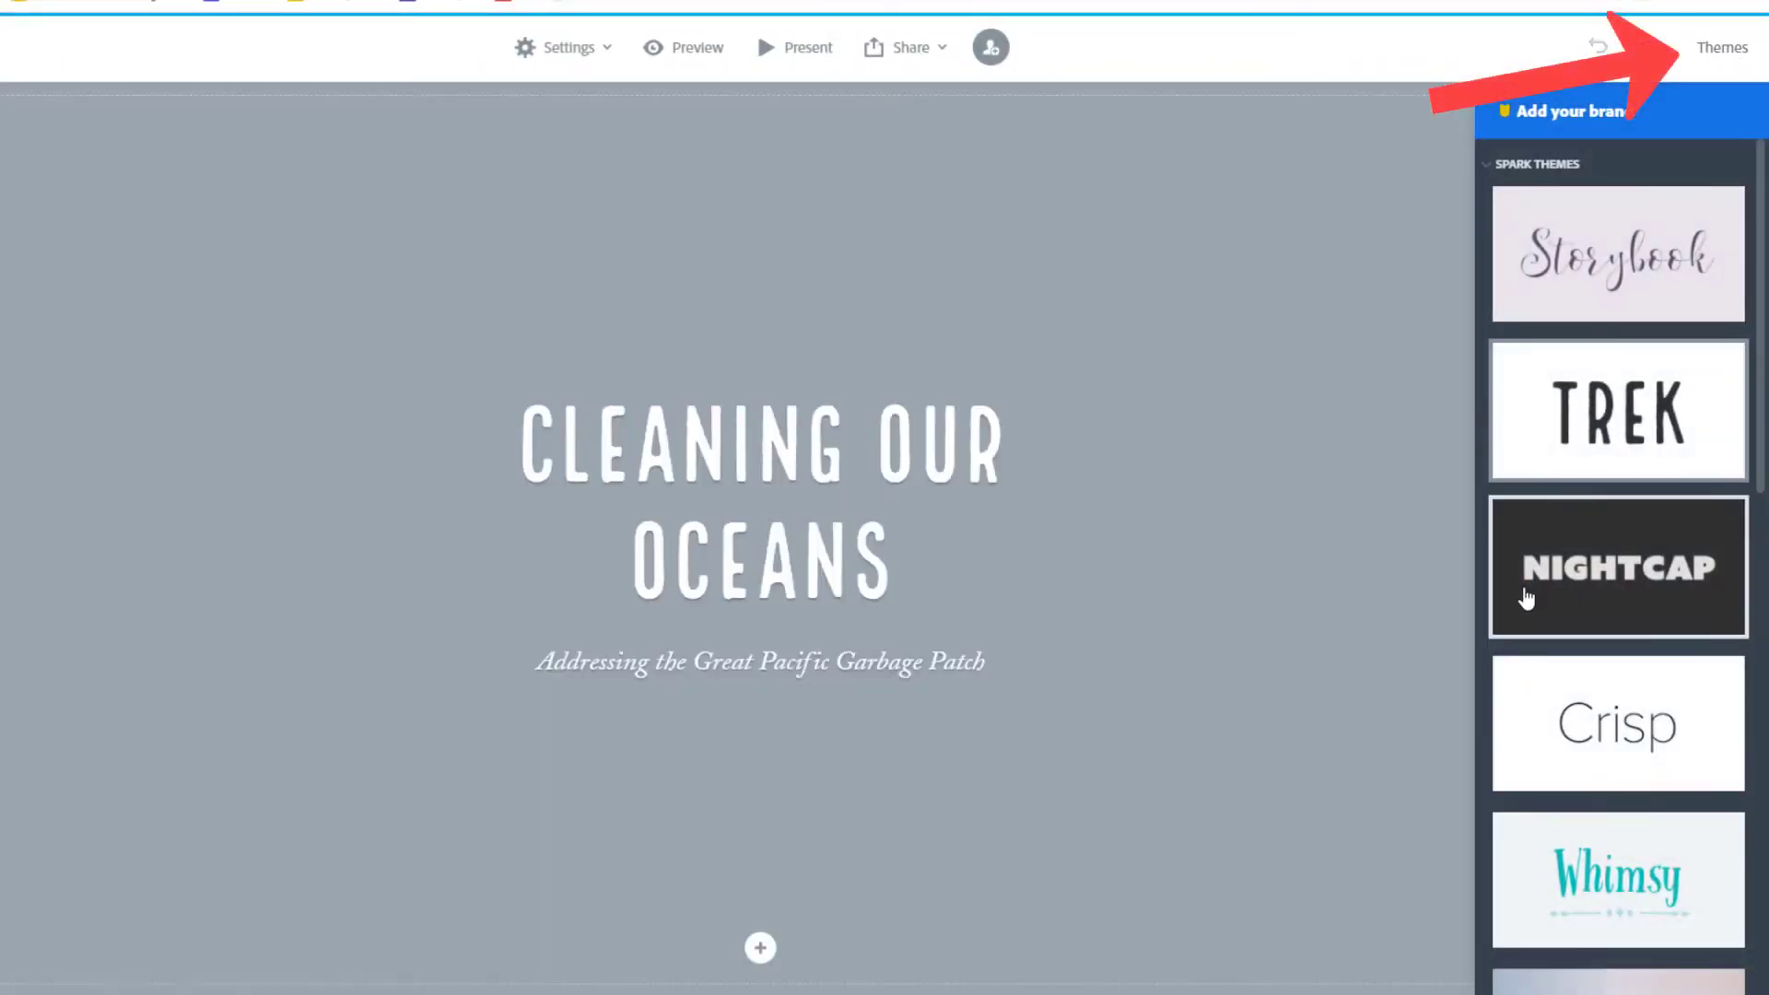
scroll(1525, 598, down, 10)
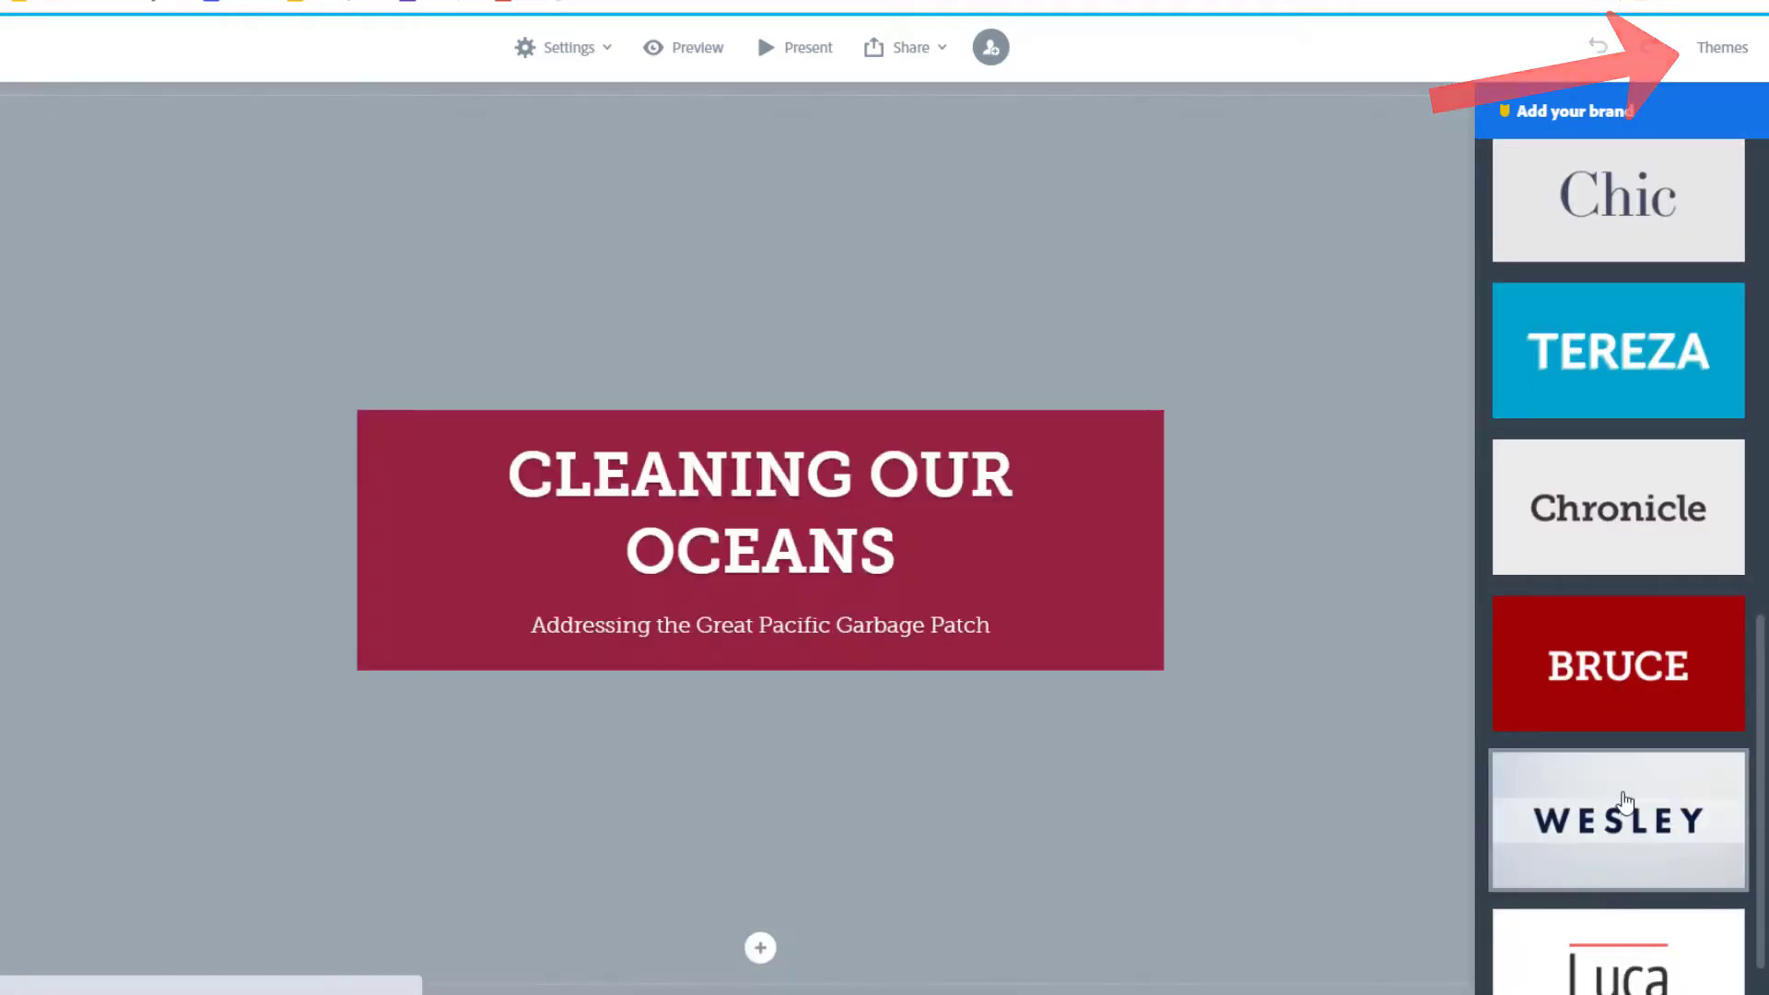
click(1626, 801)
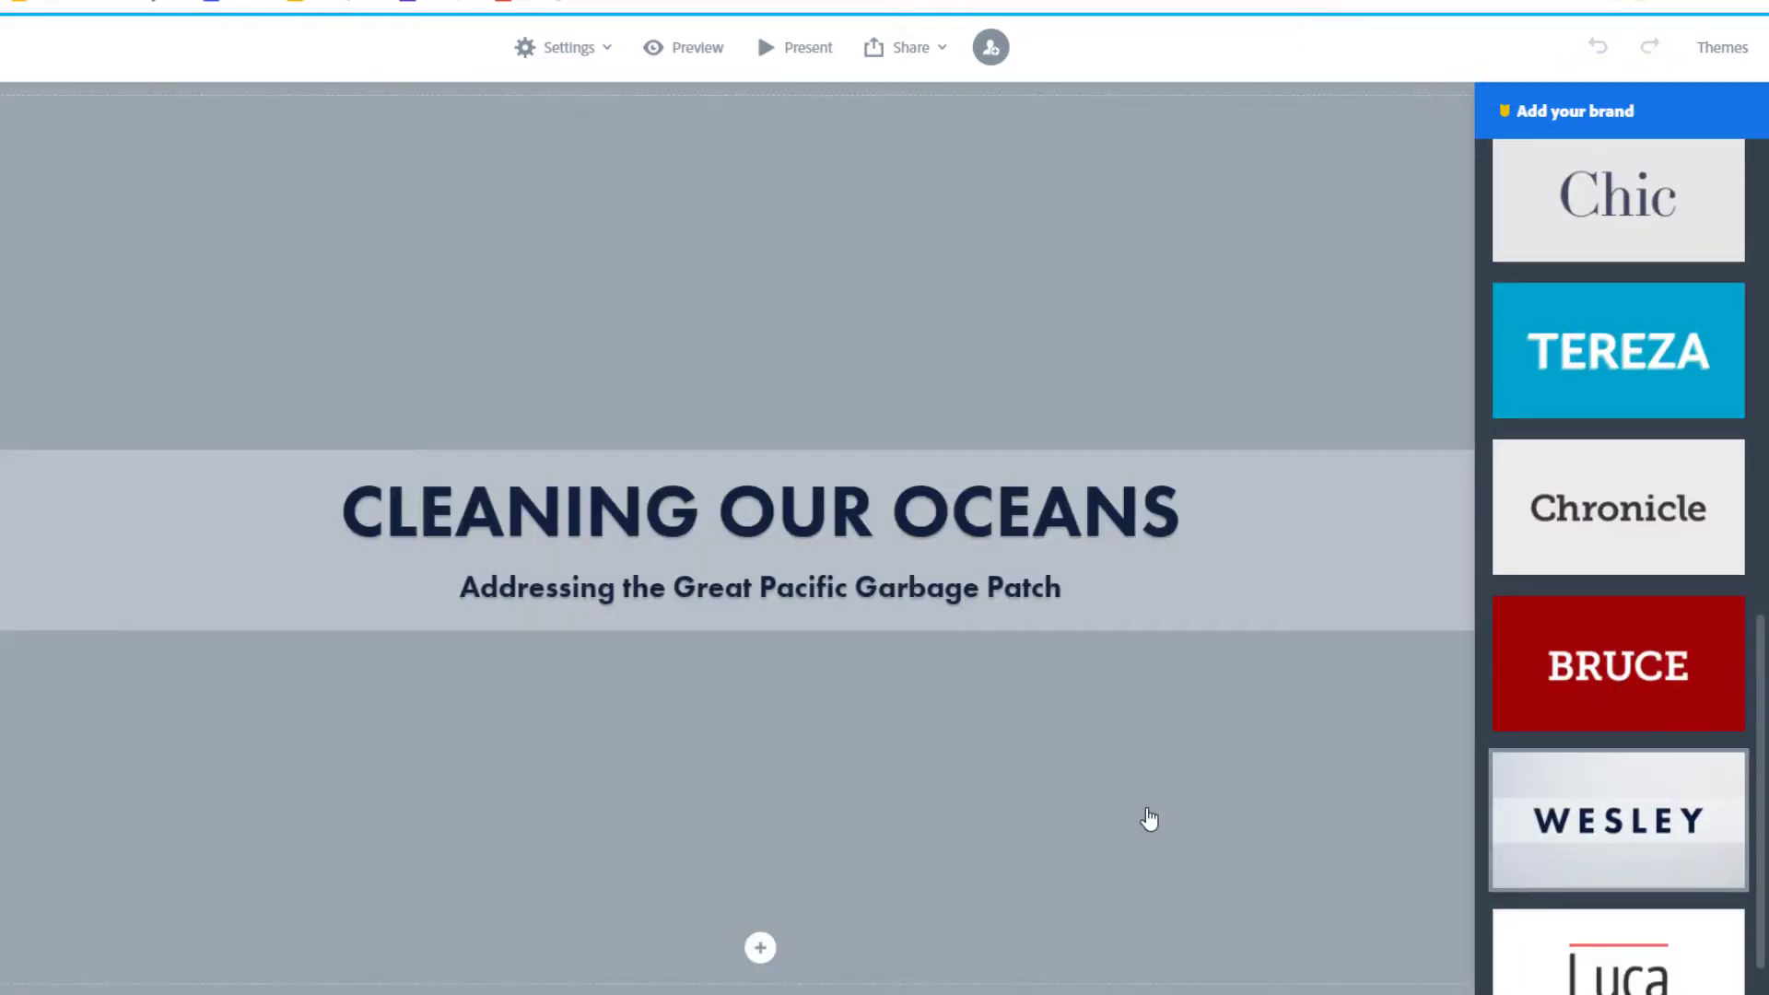
click(760, 948)
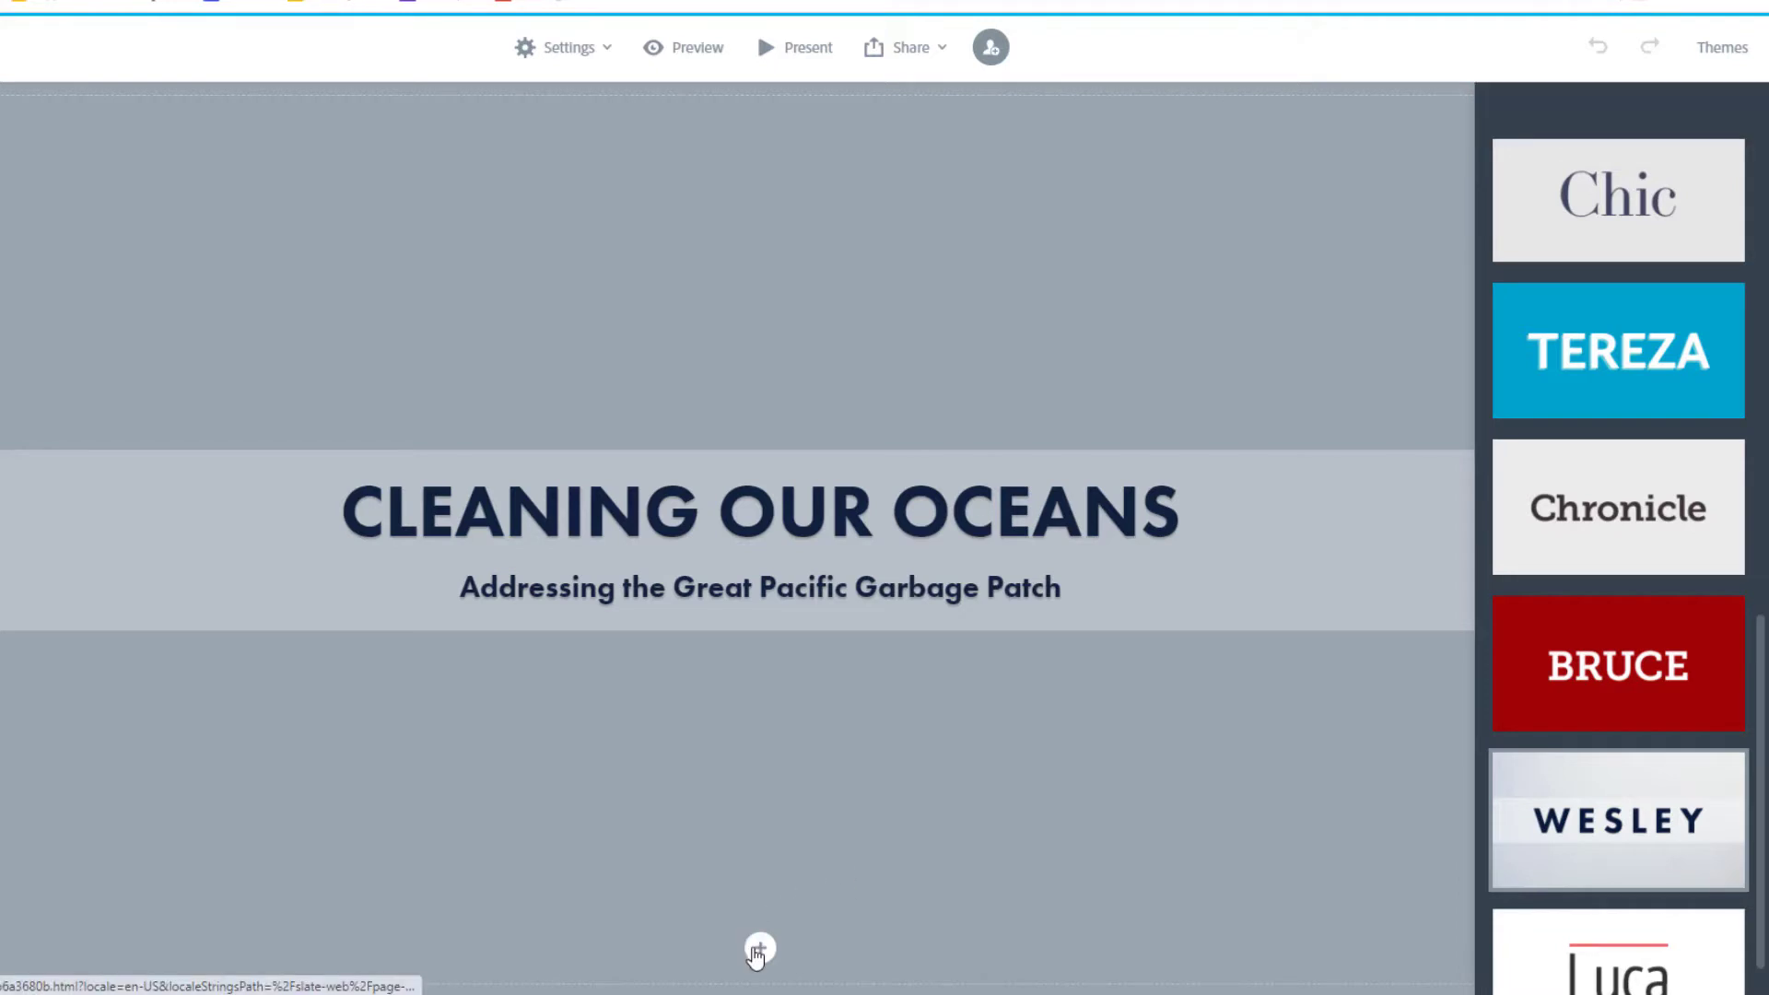
Set a free 'ocean' photo of a beach with seagulls as the title background
click(772, 876)
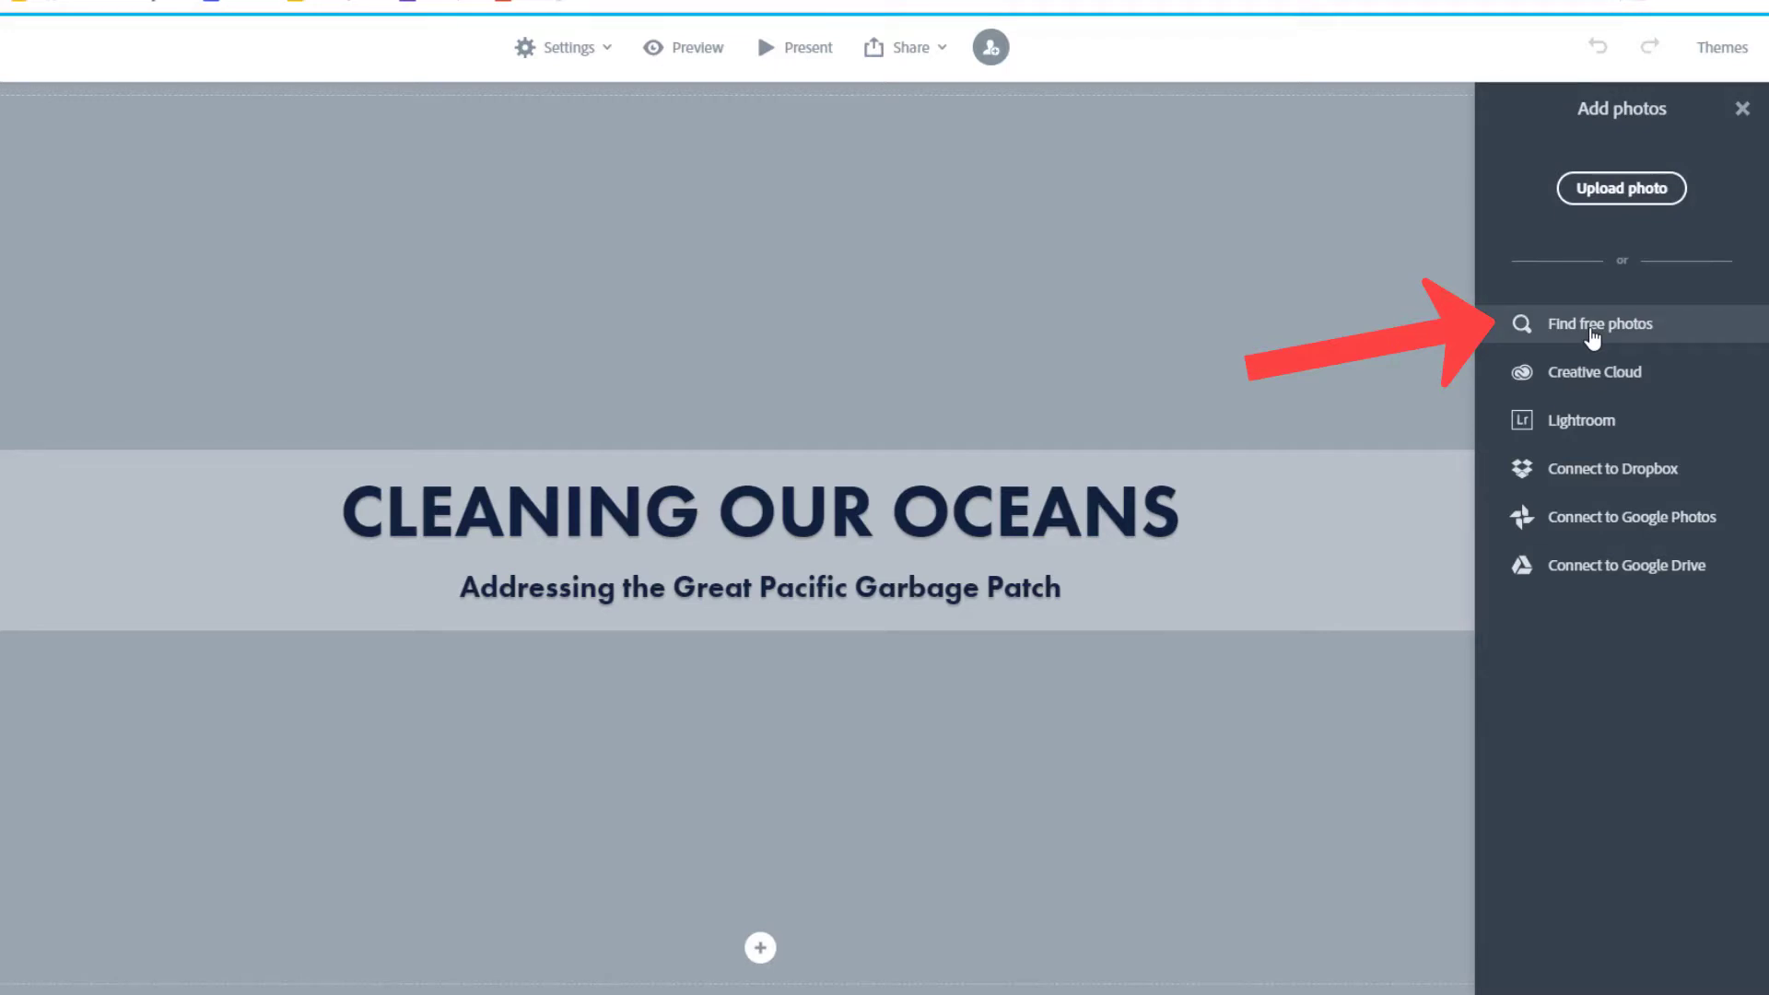
click(1594, 332)
text(ocean)
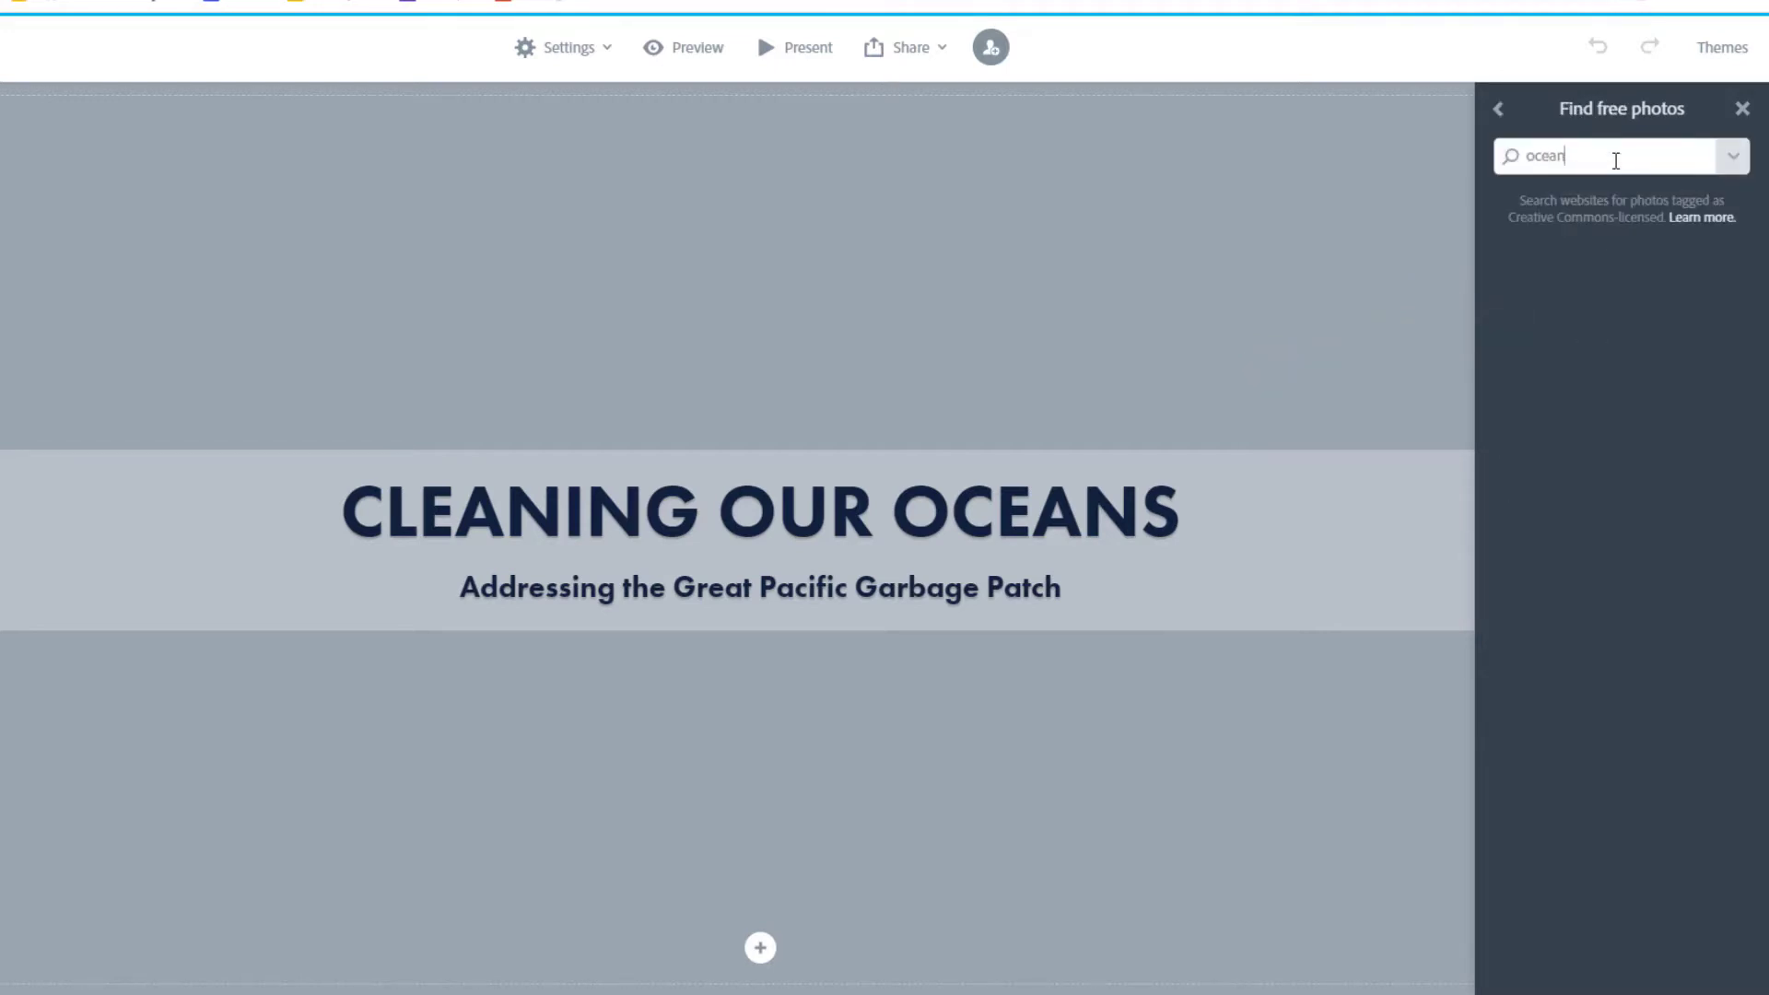
key(Return)
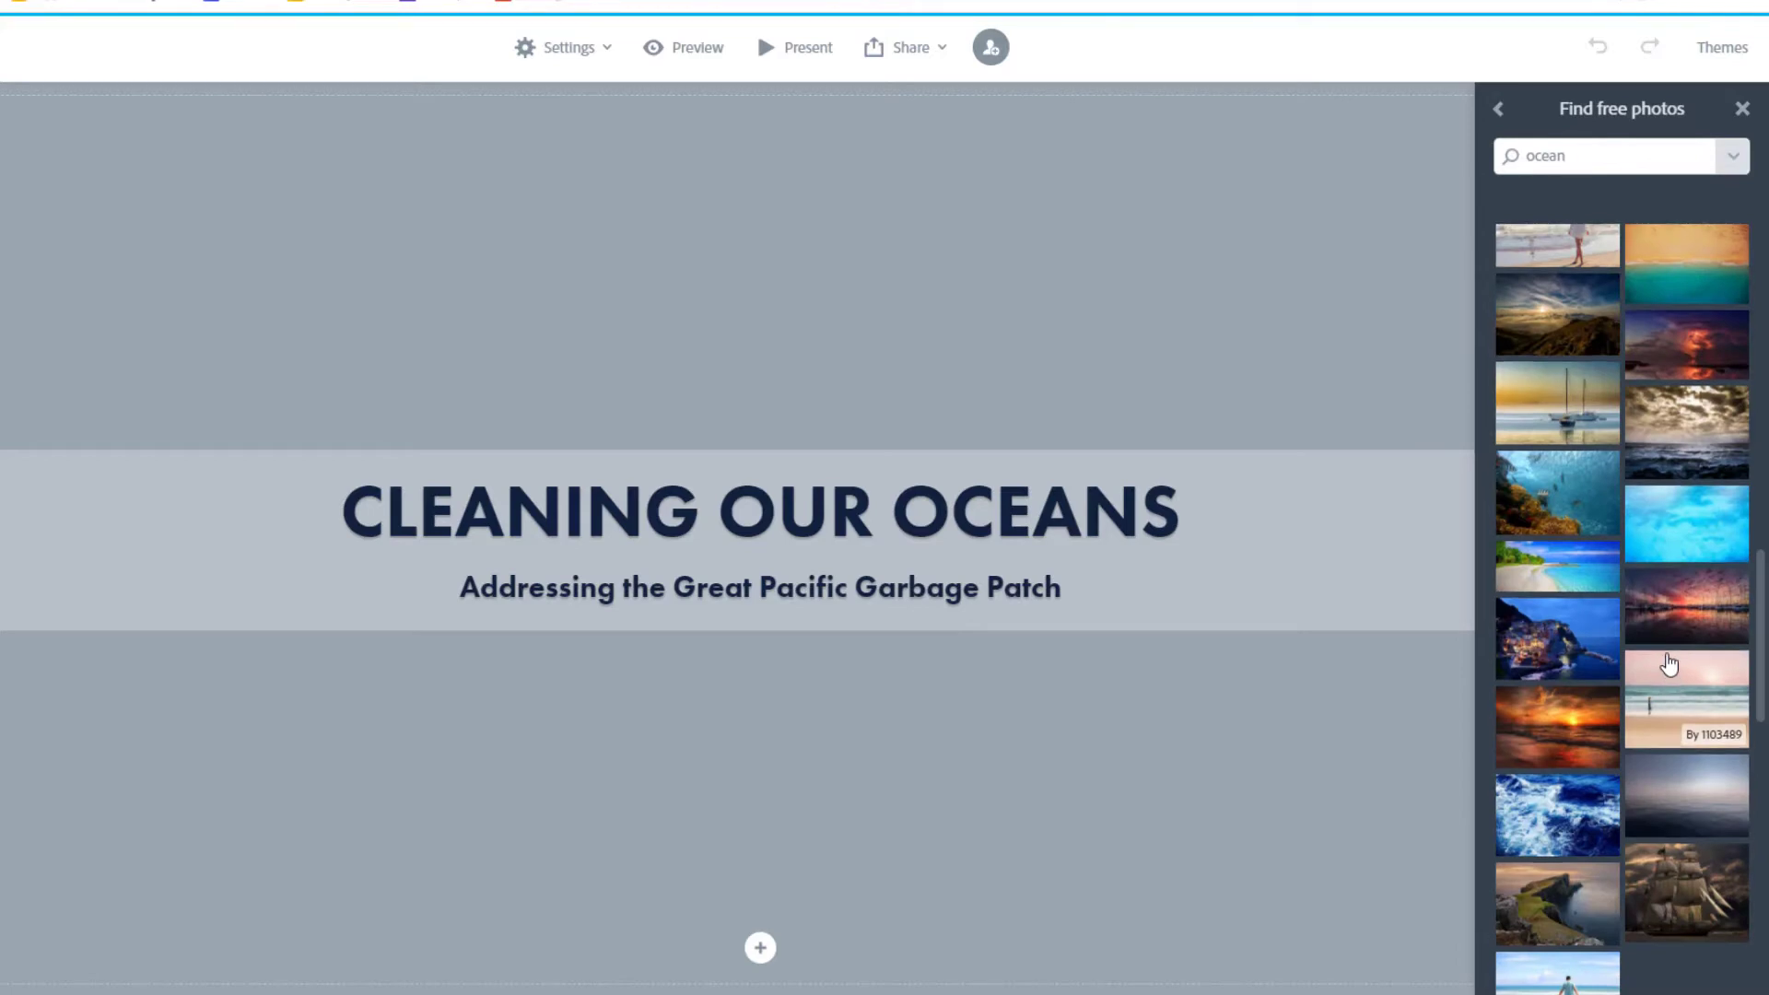
scroll(1670, 661, down, 4)
click(1687, 590)
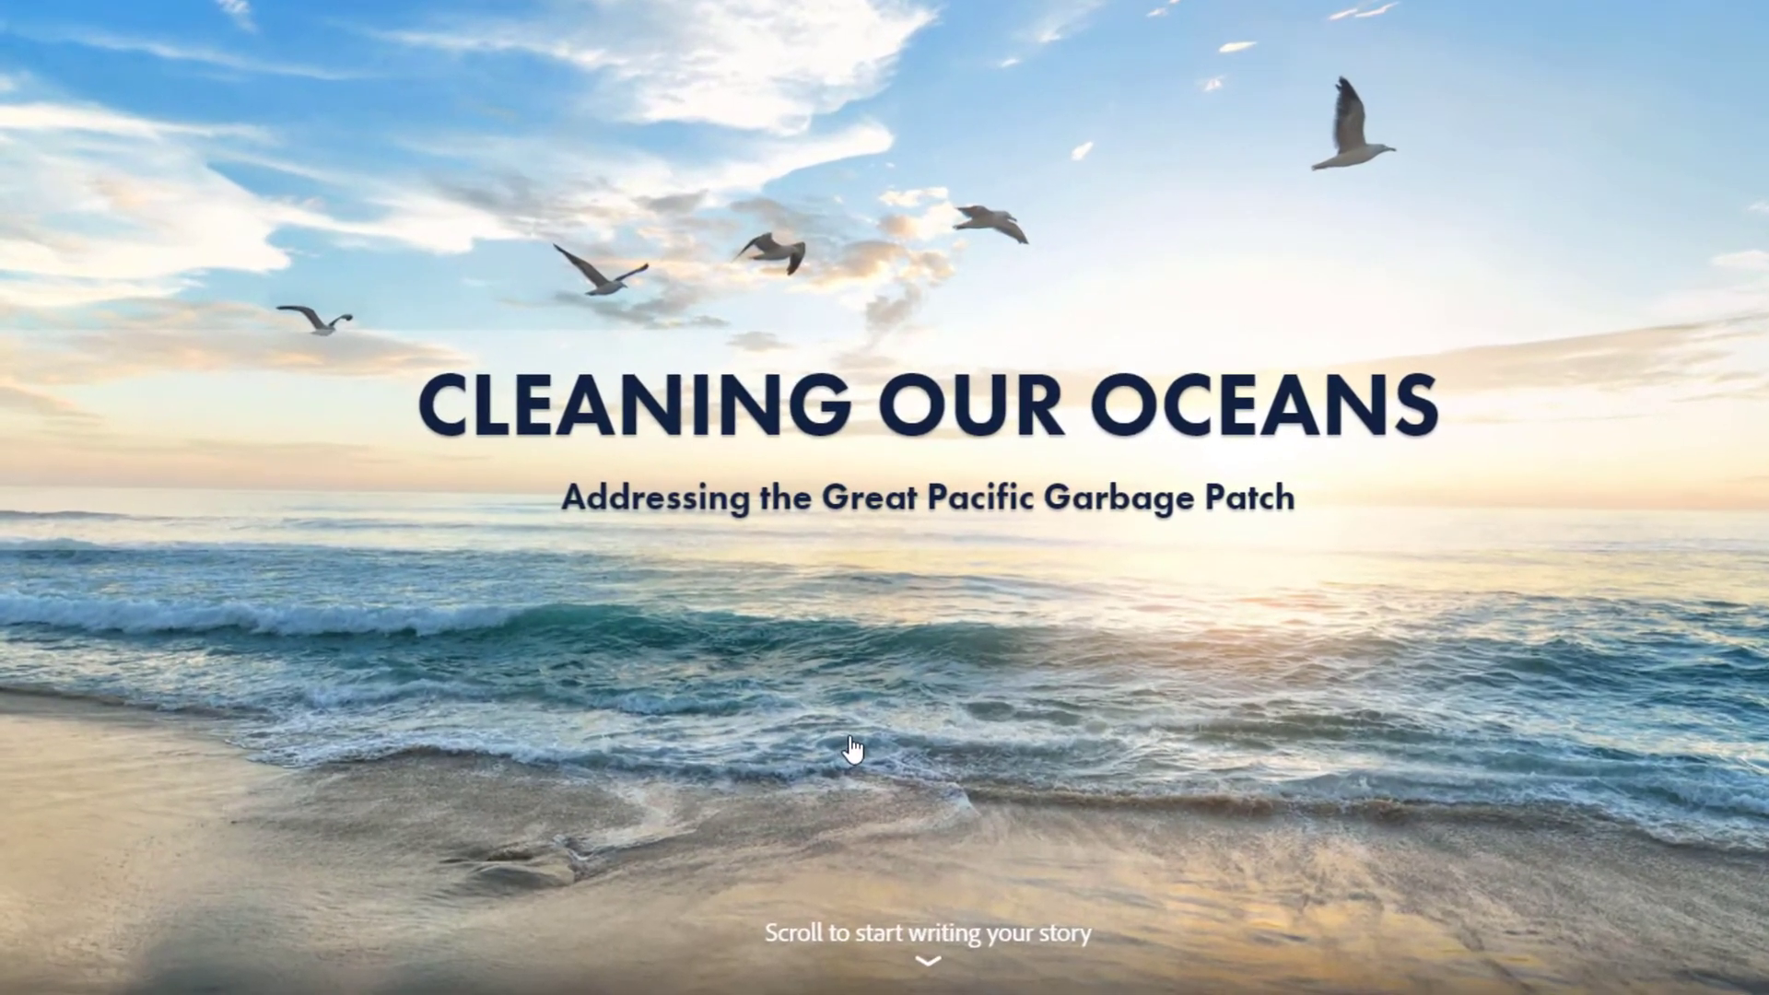
Move the cover photo's focal point down onto the beach
click(699, 792)
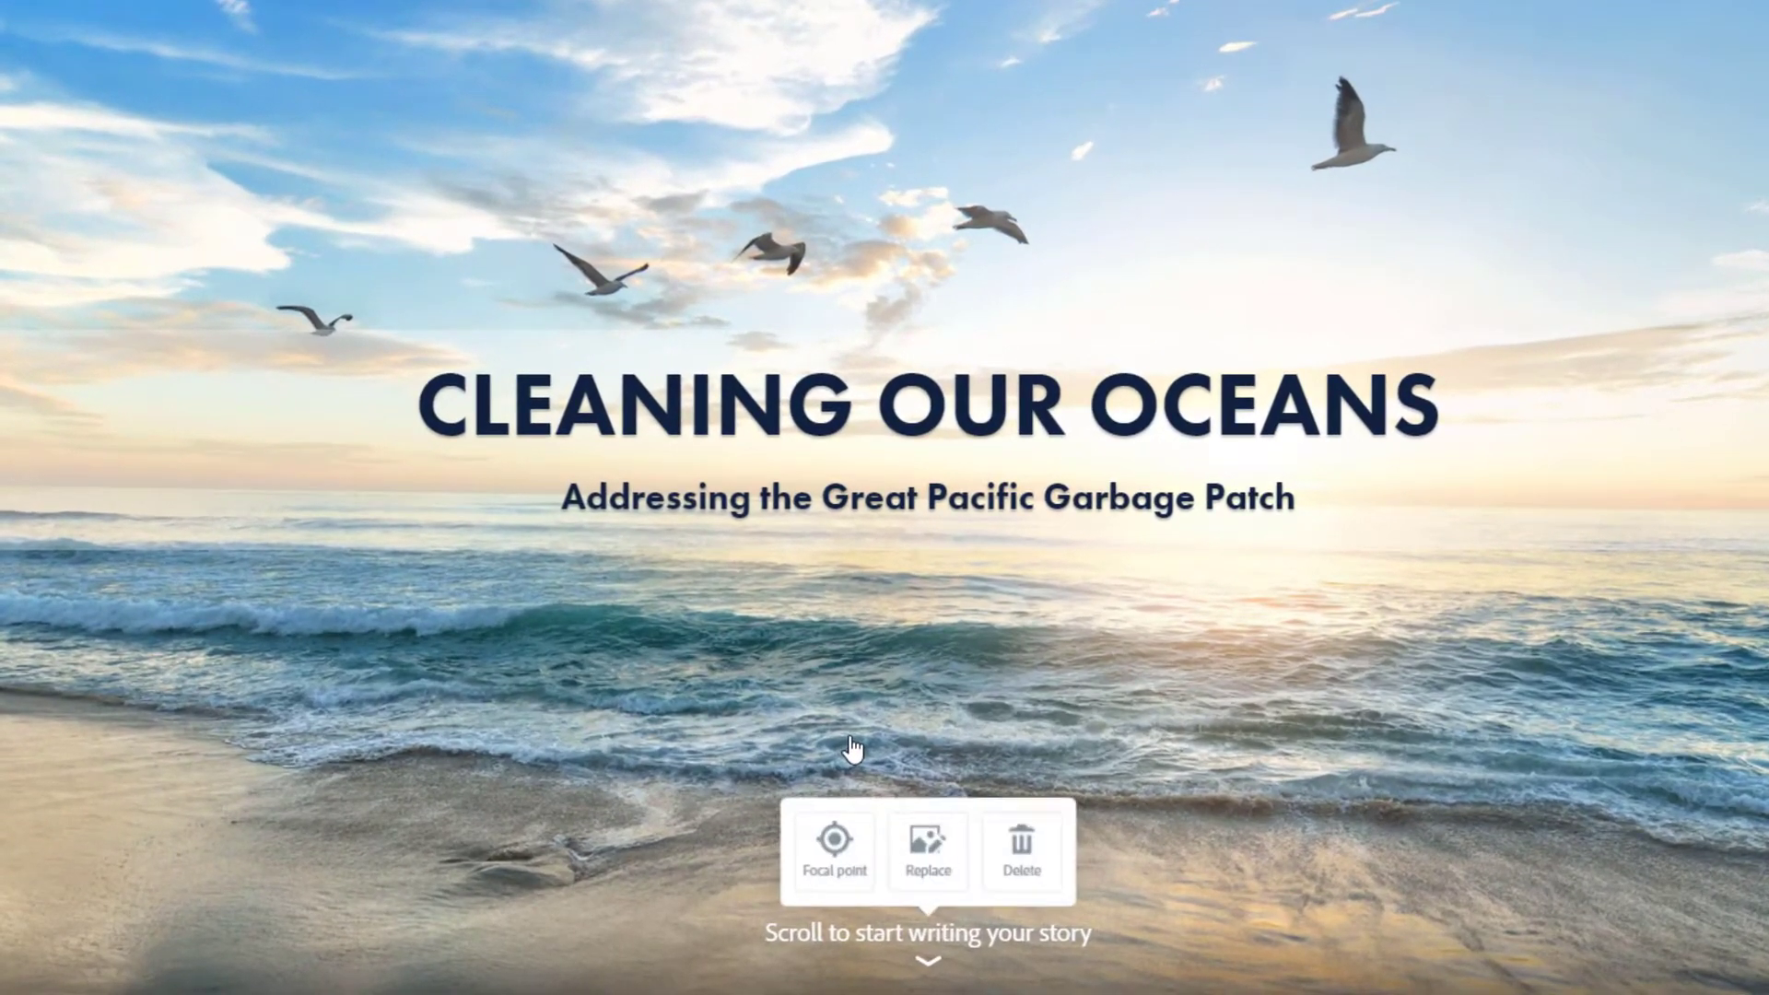
click(846, 846)
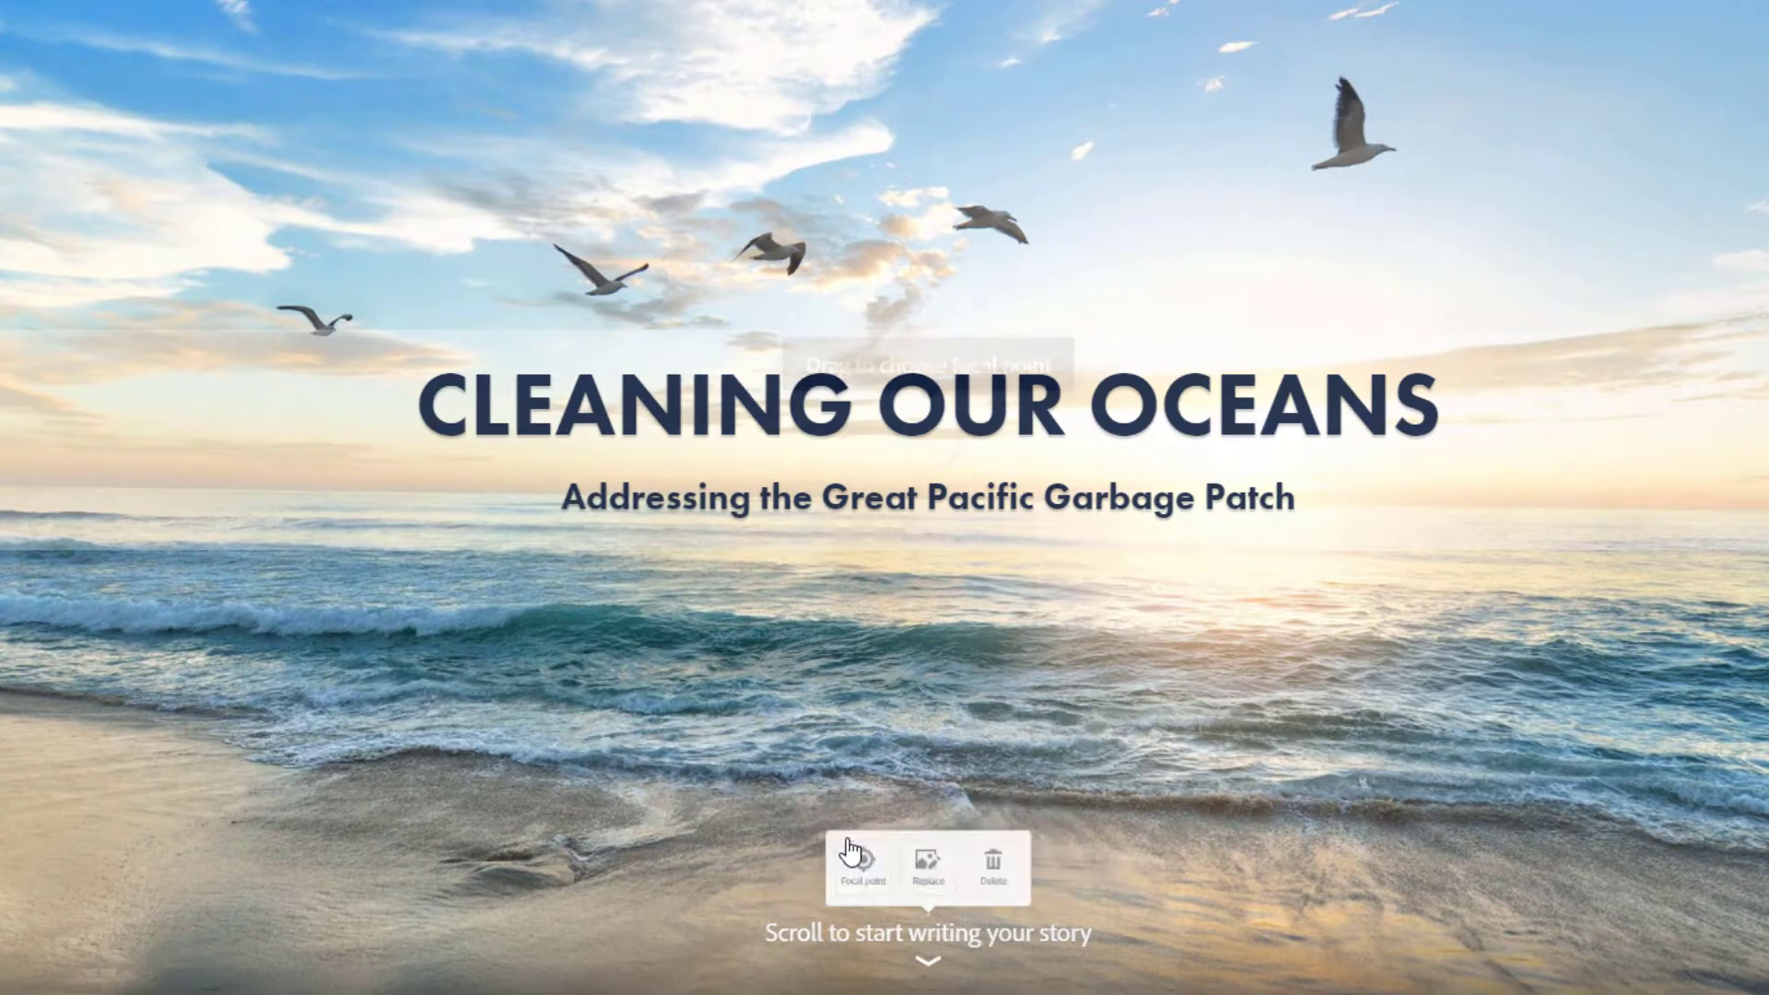
drag(929, 460, 716, 857)
click(1118, 620)
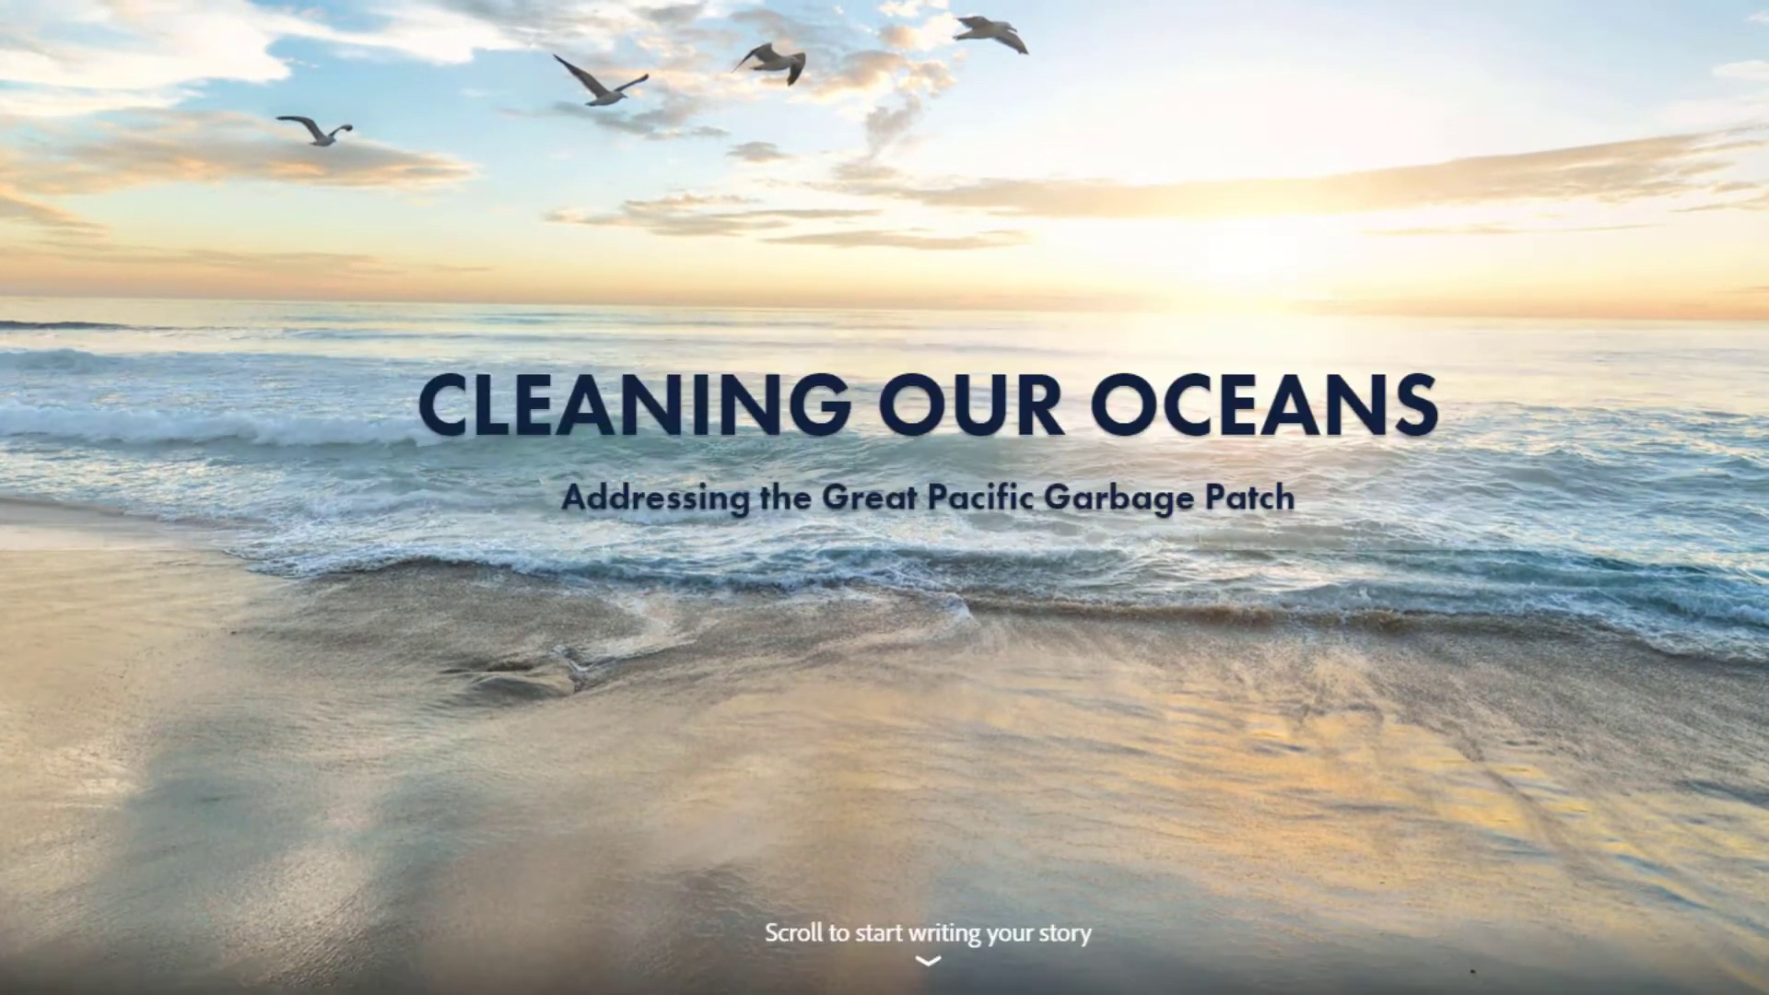
scroll(852, 717, down, 2)
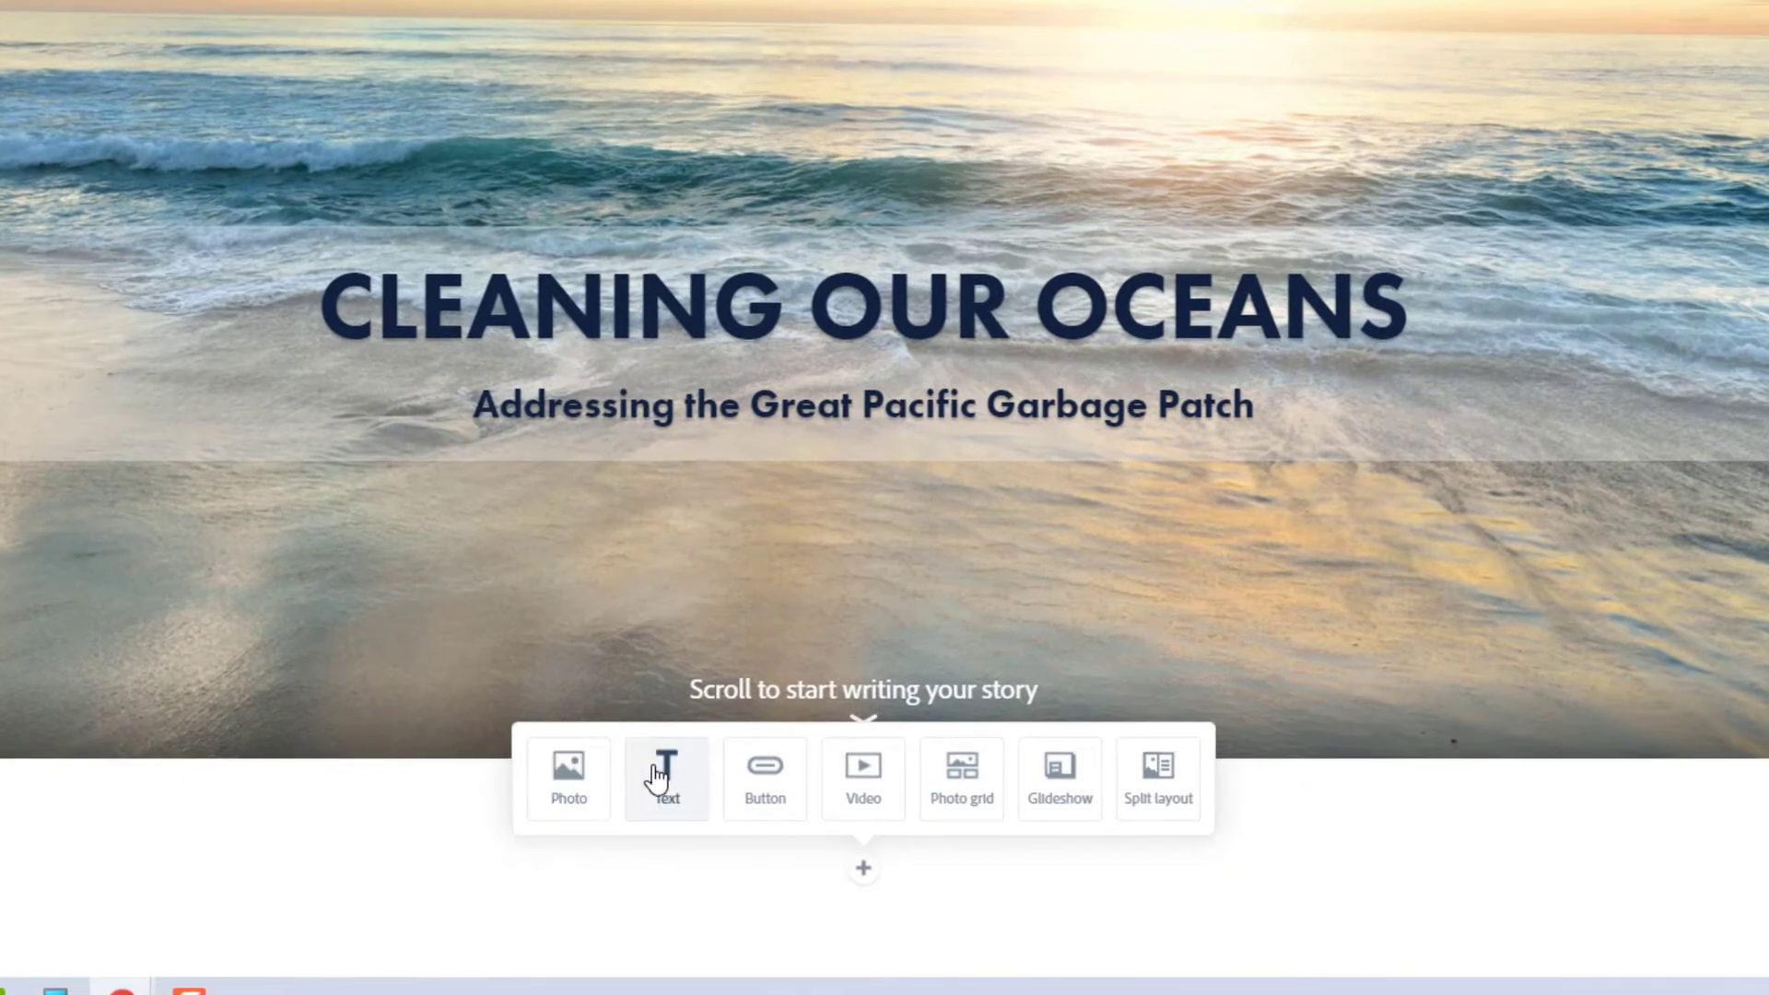
Add a 'Le problème' text block and make it a centred H1 heading
click(666, 779)
text(Le problème)
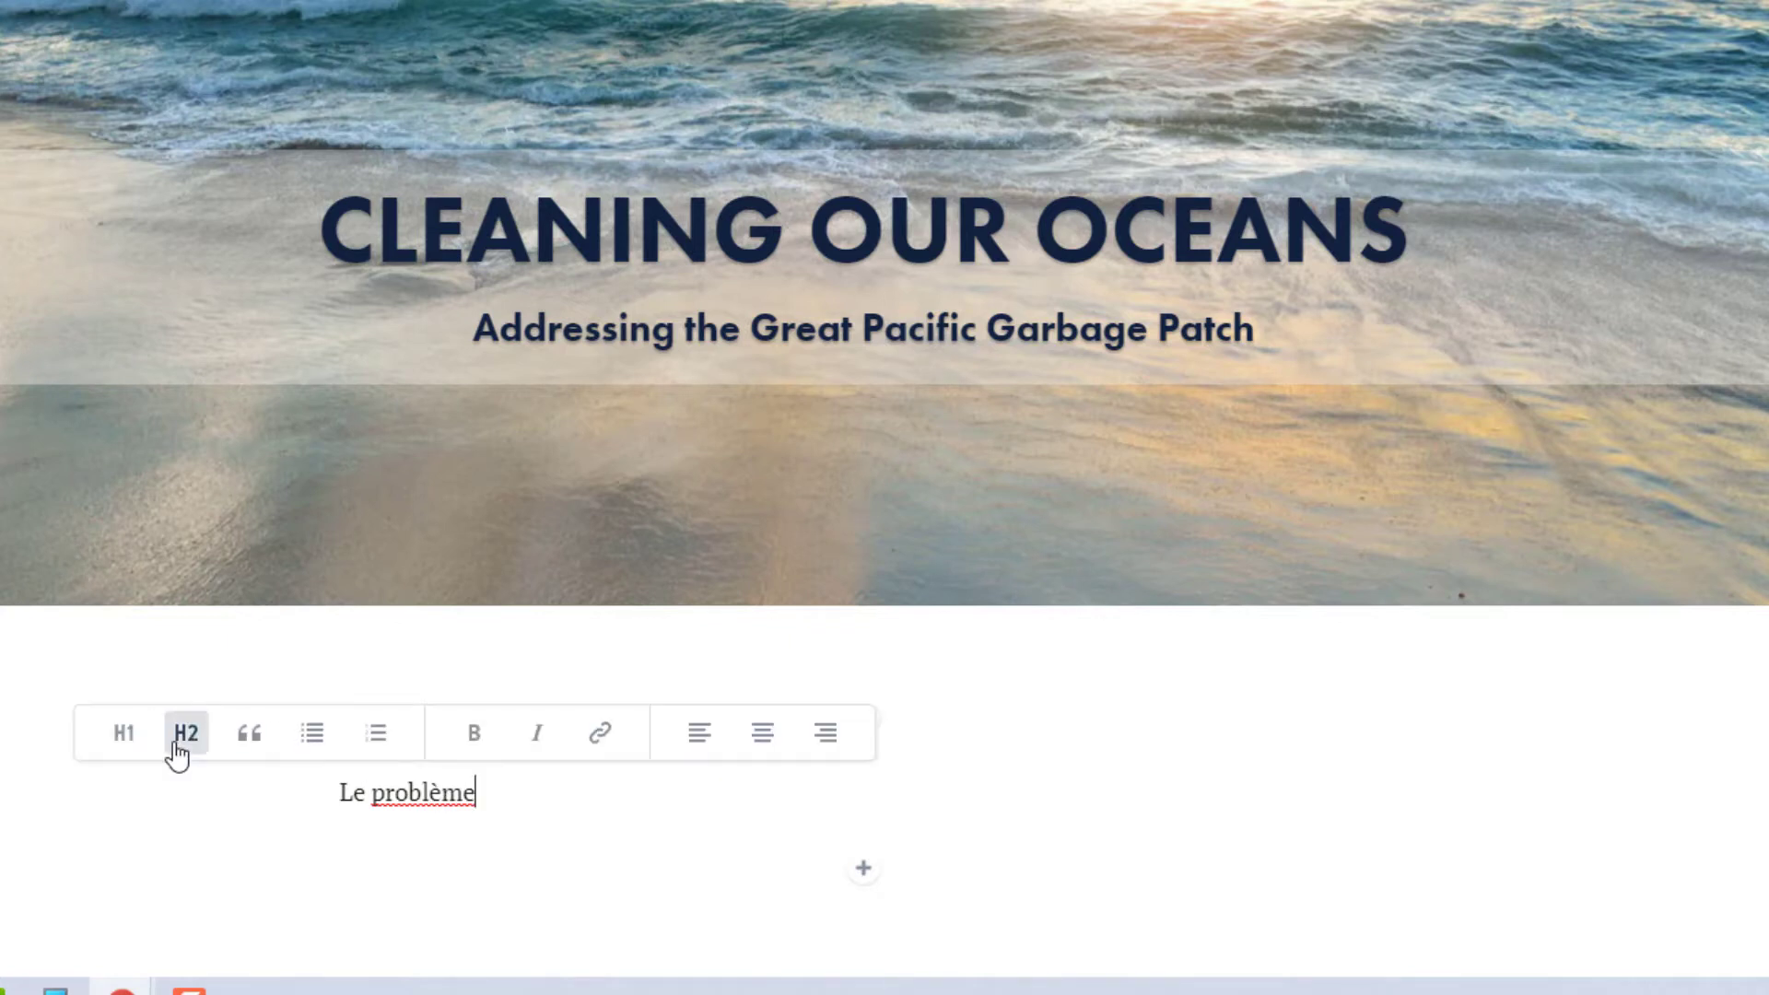
click(186, 733)
click(212, 730)
click(985, 698)
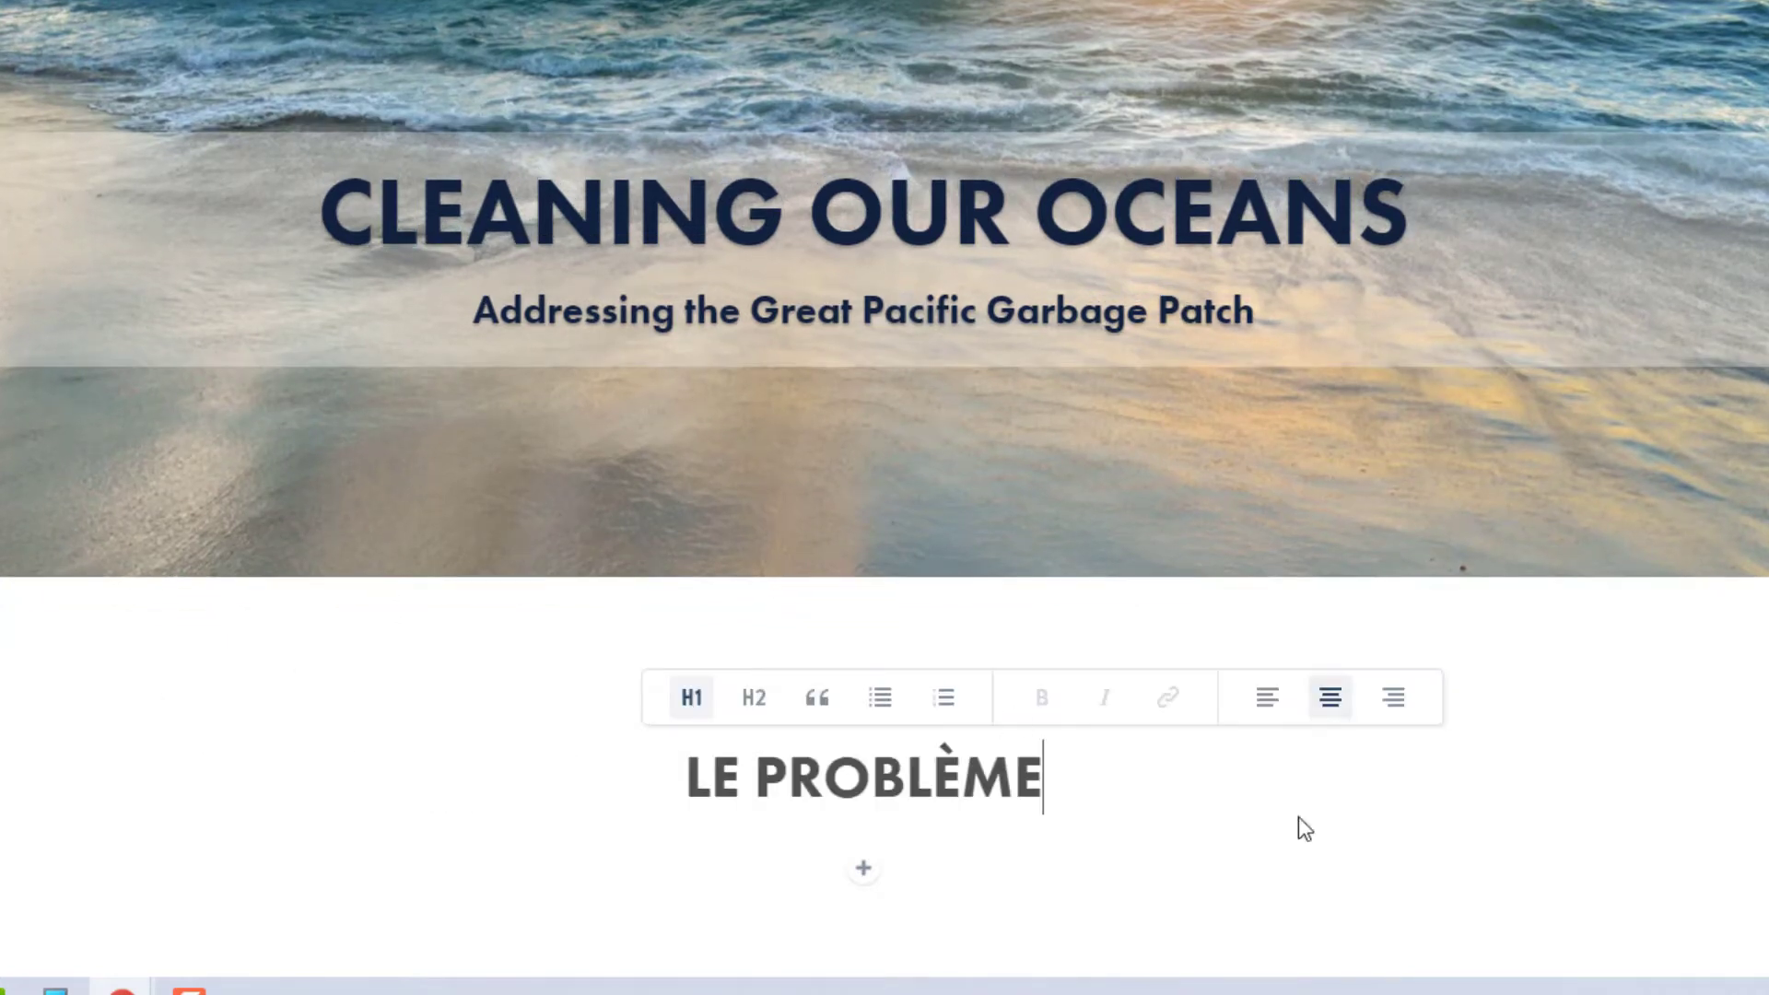
Add the paragraph 'Compelling information/evidence about the problem.' below the heading
click(864, 868)
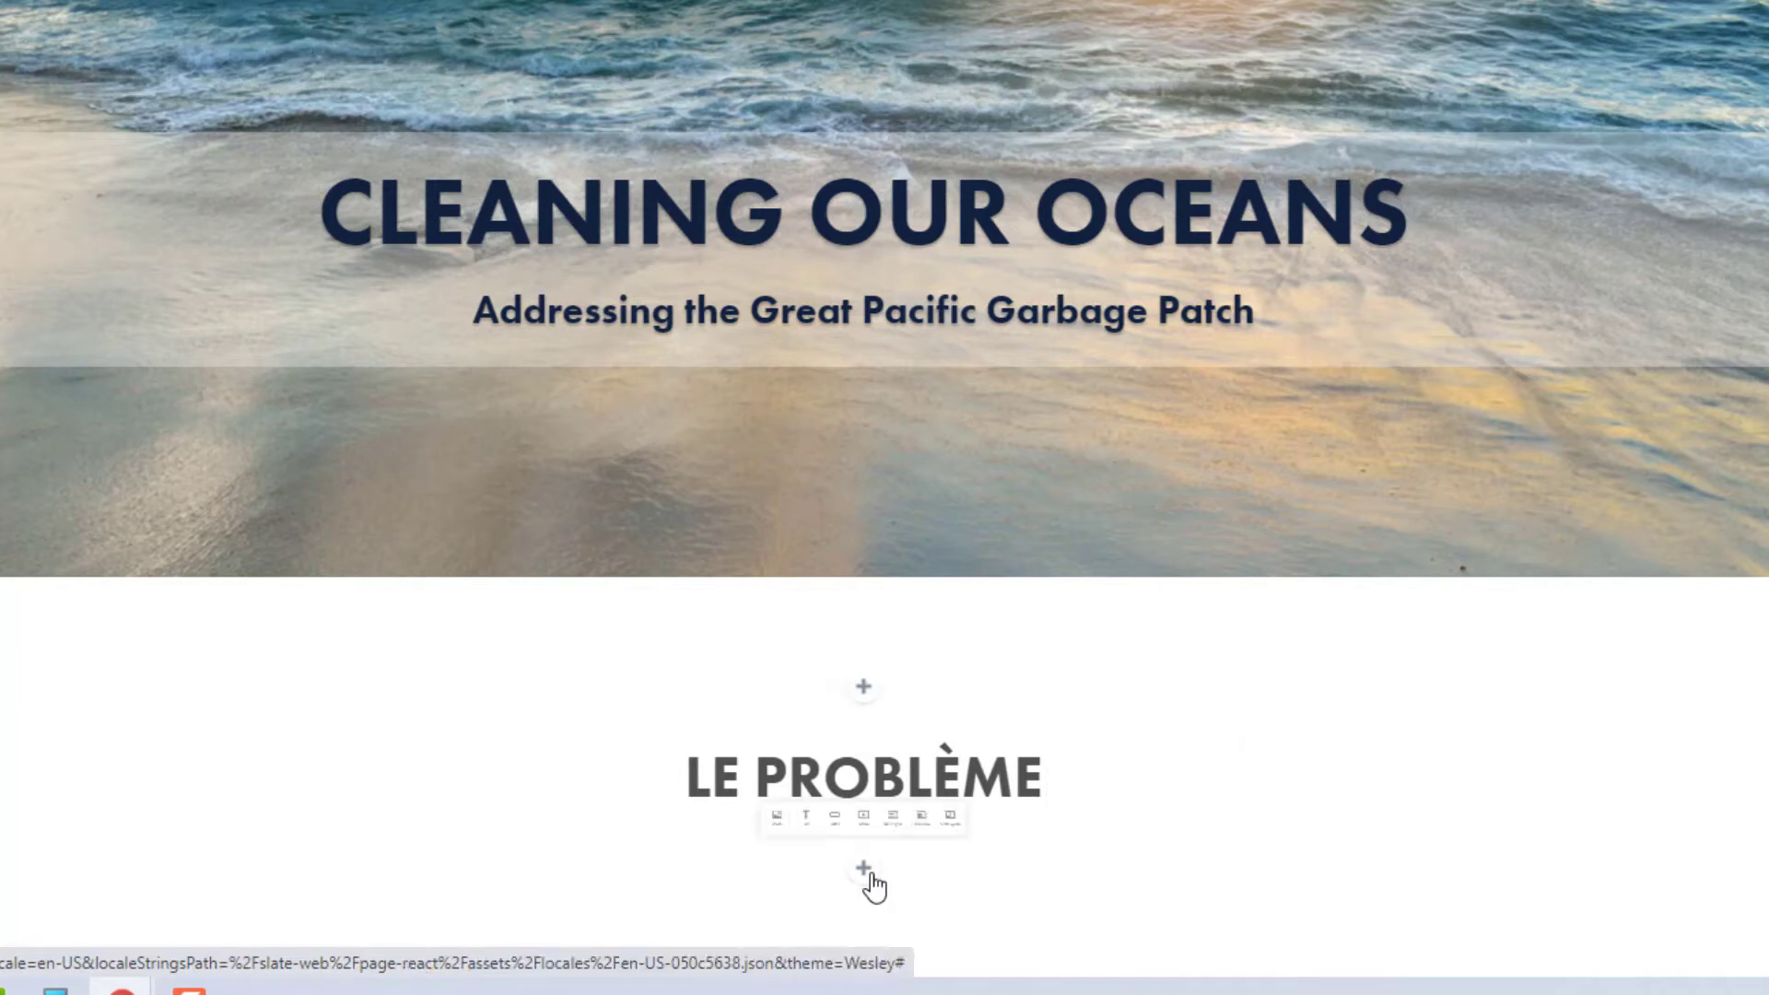
click(668, 778)
text(Compelling infor)
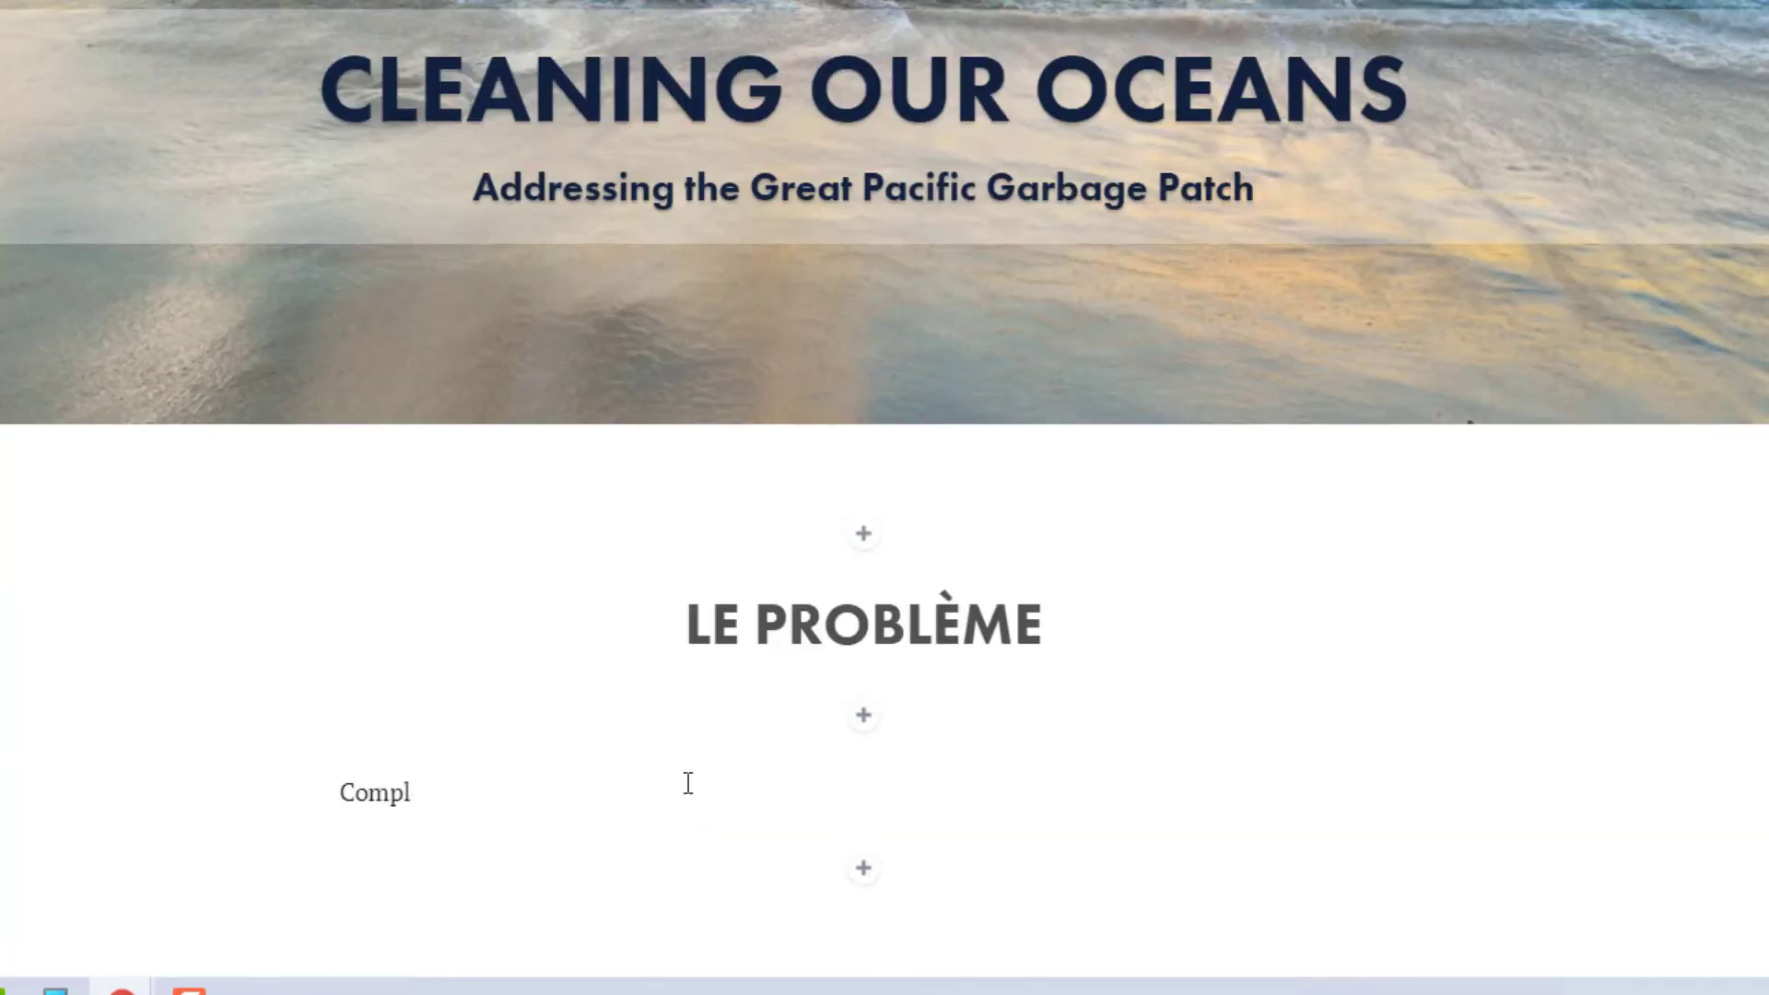
text(mation/evidence about the problem.)
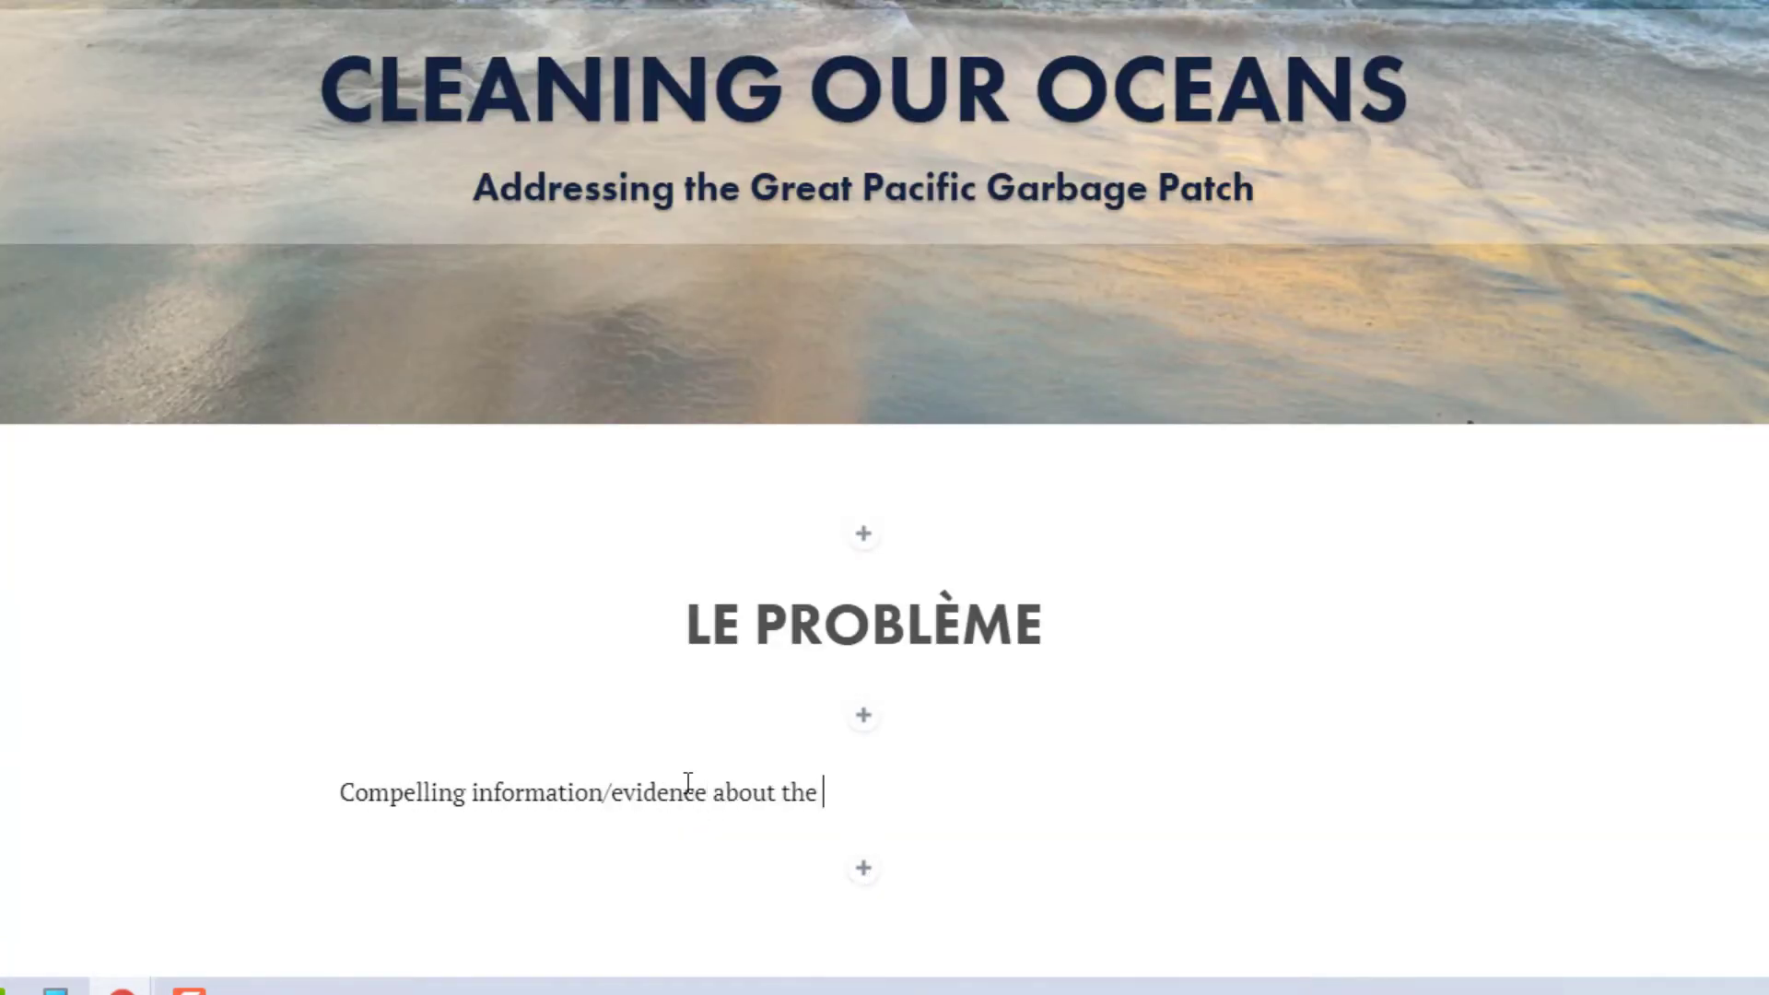
Add a photo grid filled with free 'pacific garbage' patch photos
click(862, 877)
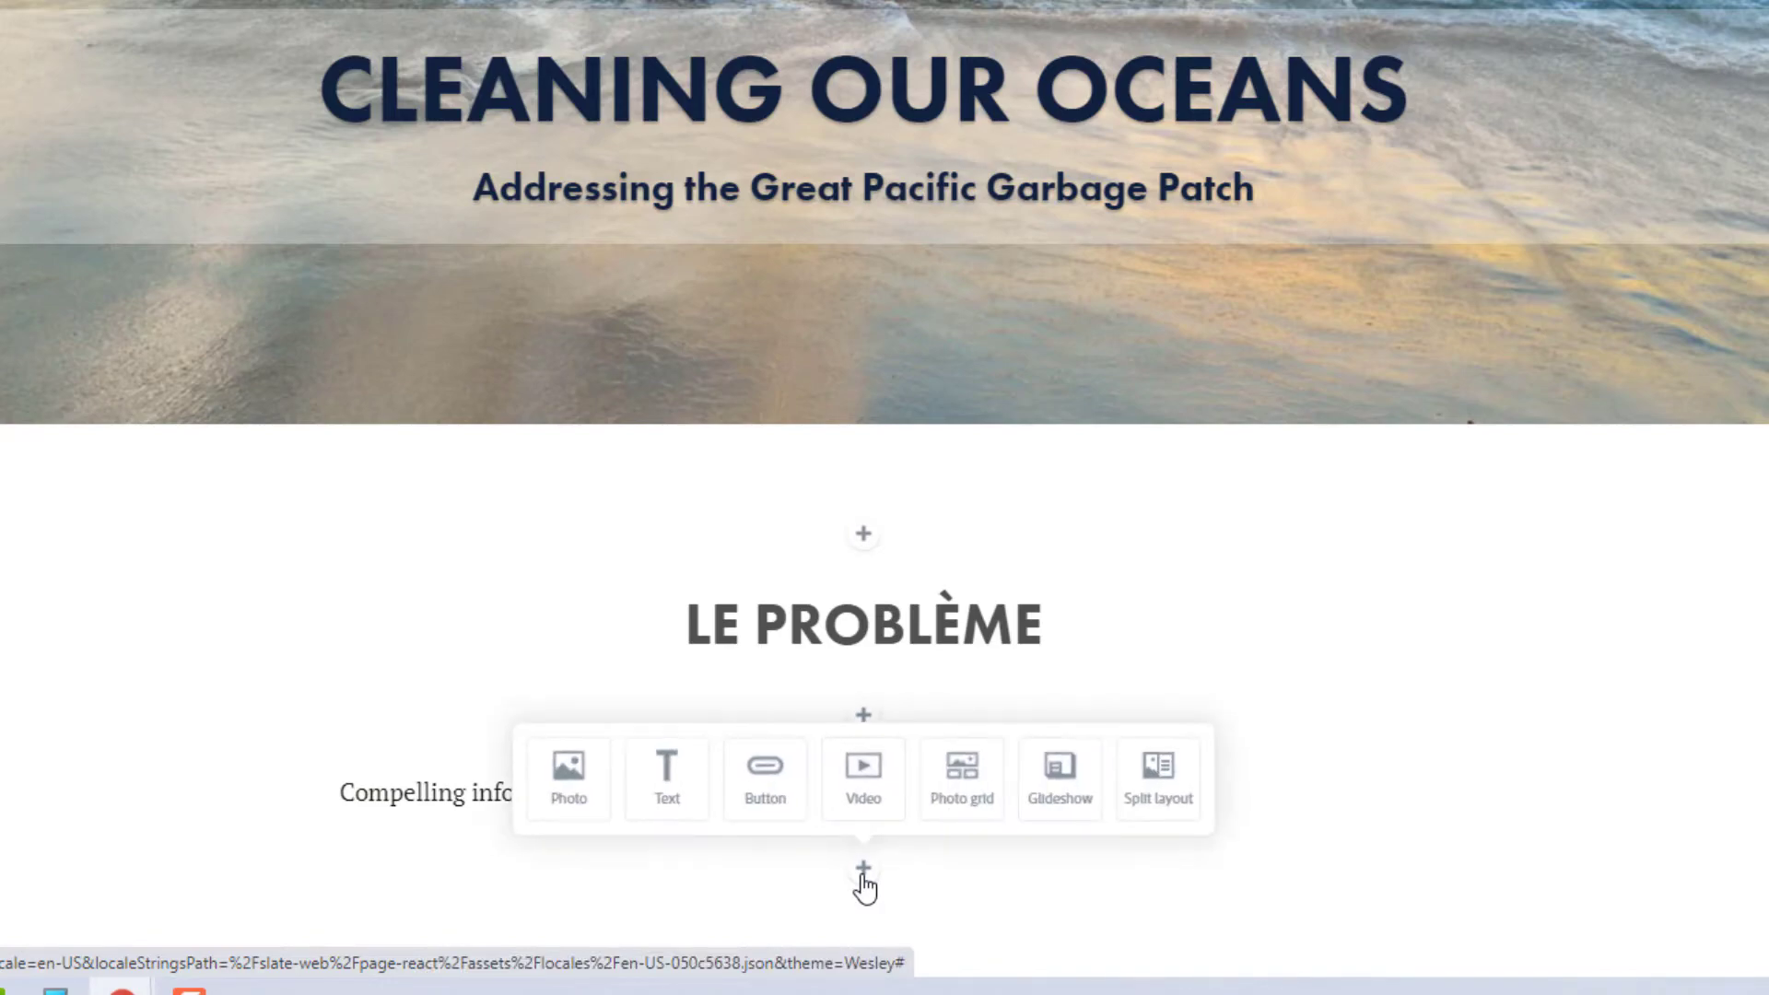
click(959, 791)
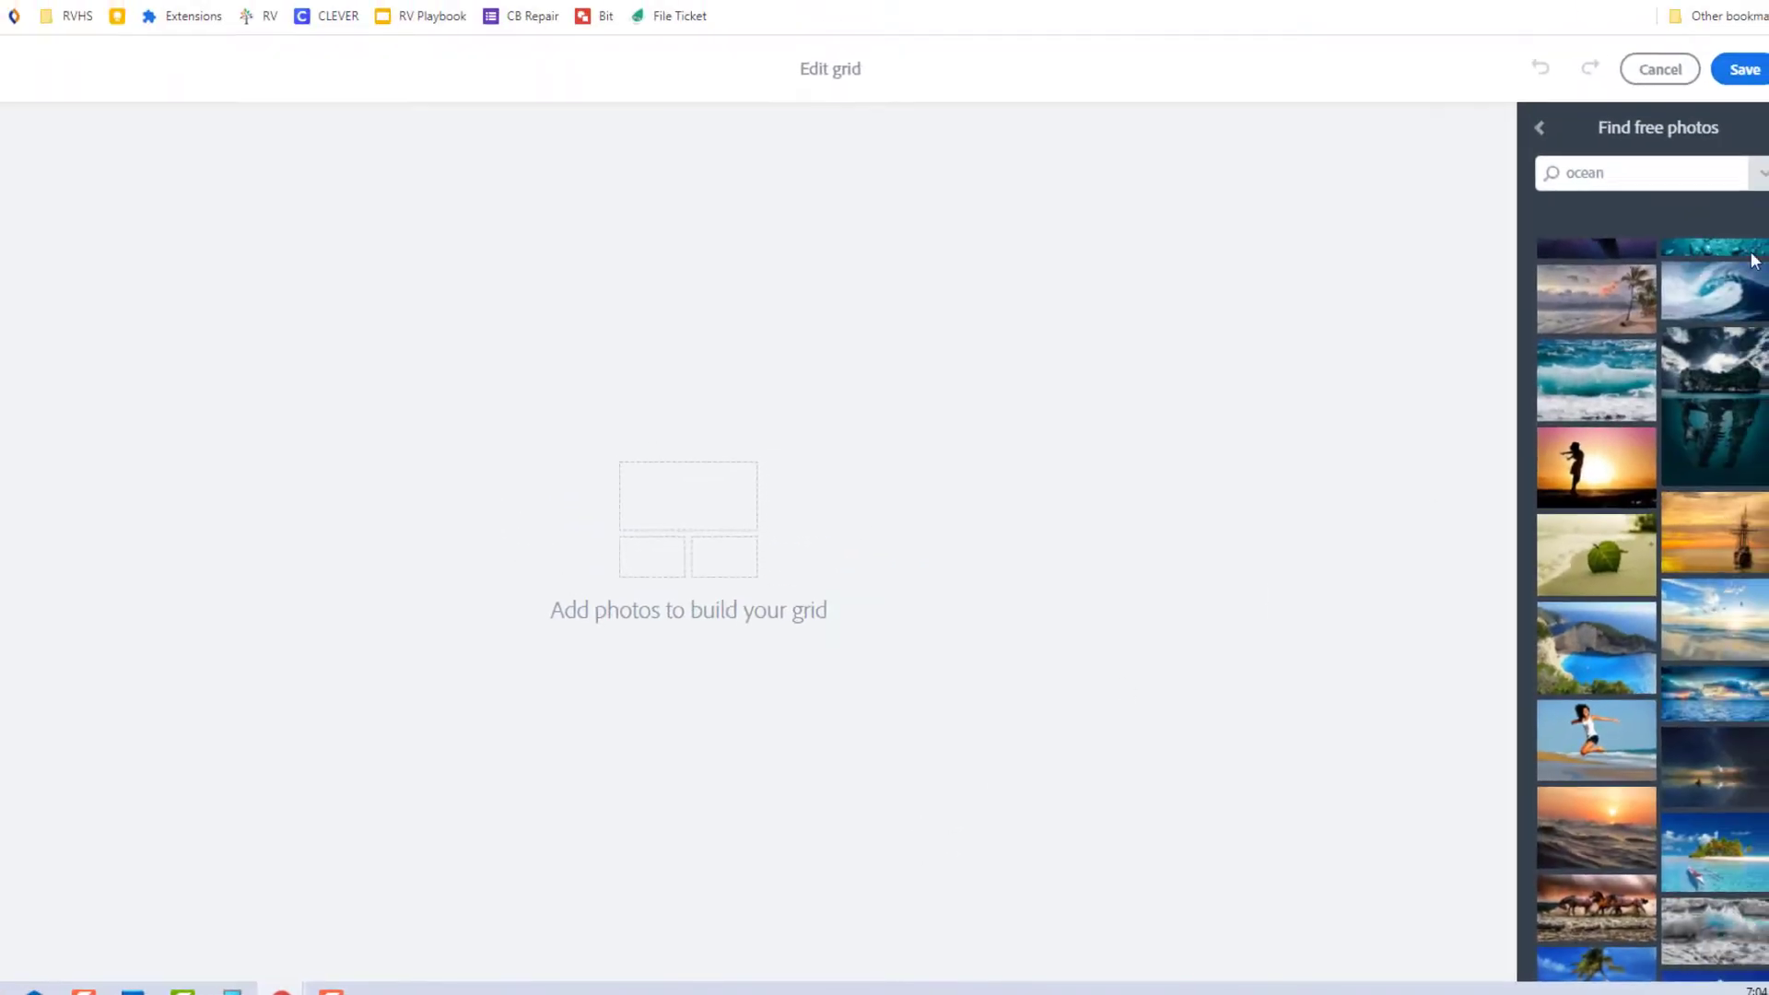
double_click(1591, 180)
text(pacific garbage)
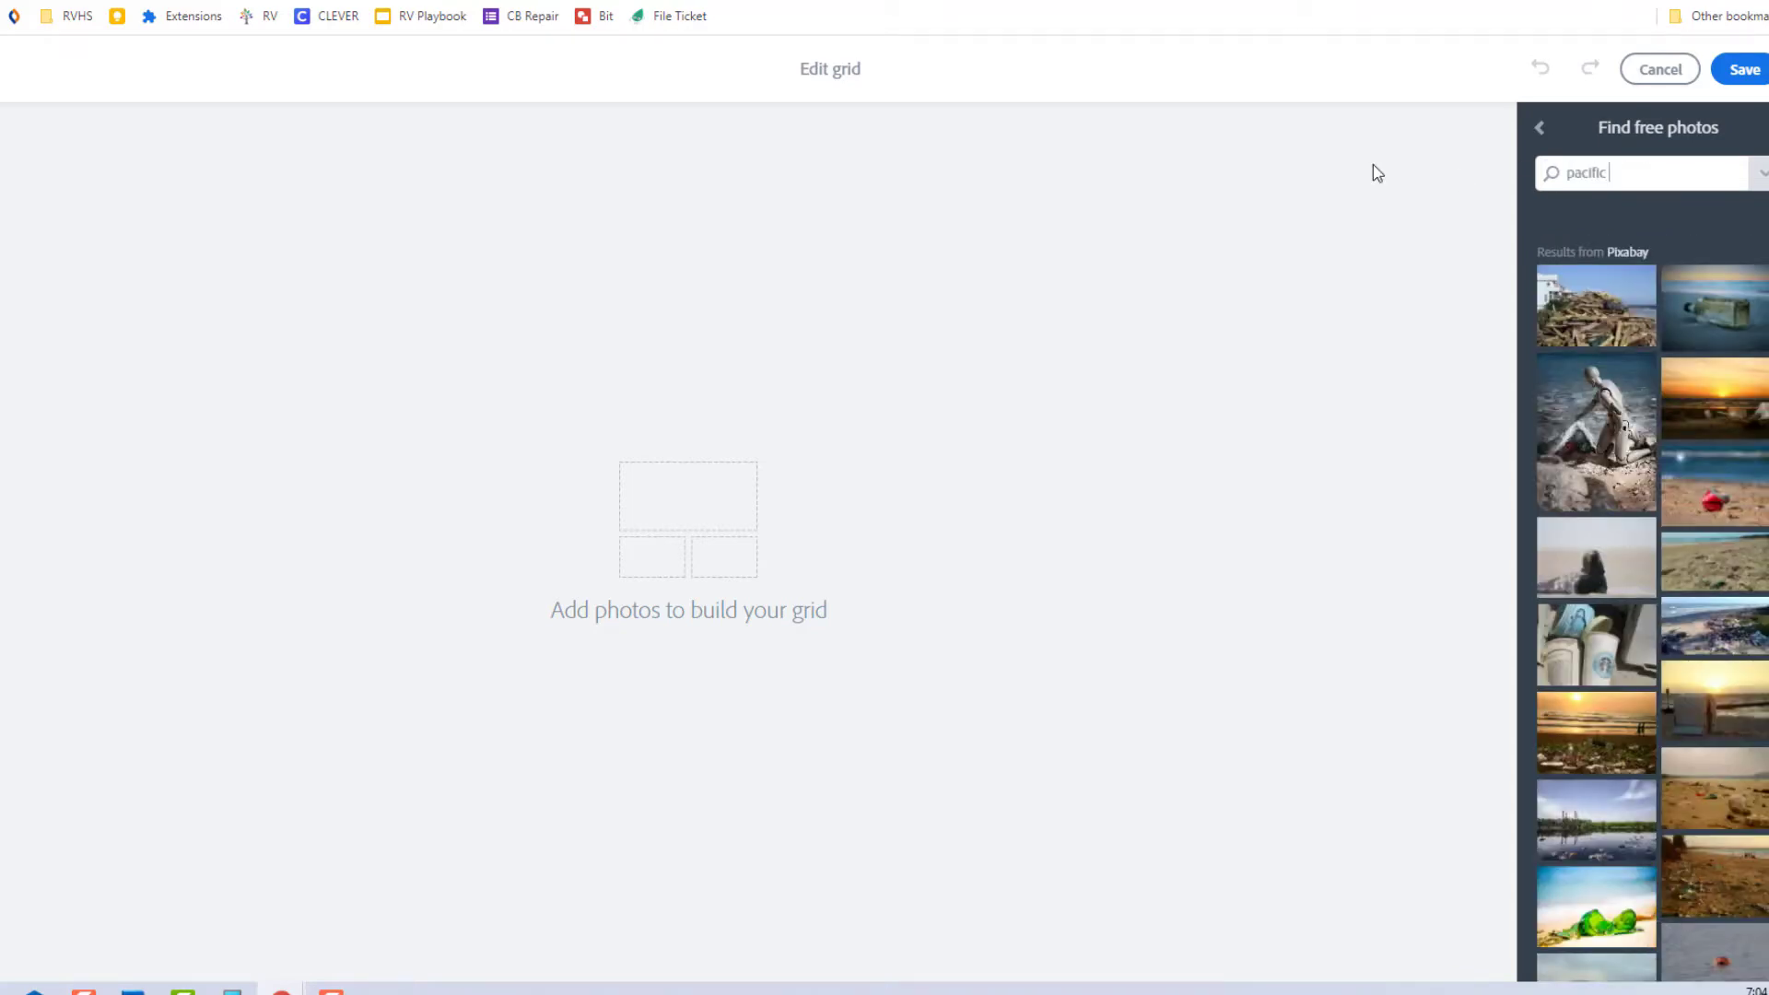
click(1599, 484)
click(1612, 576)
scroll(1613, 590, down, 5)
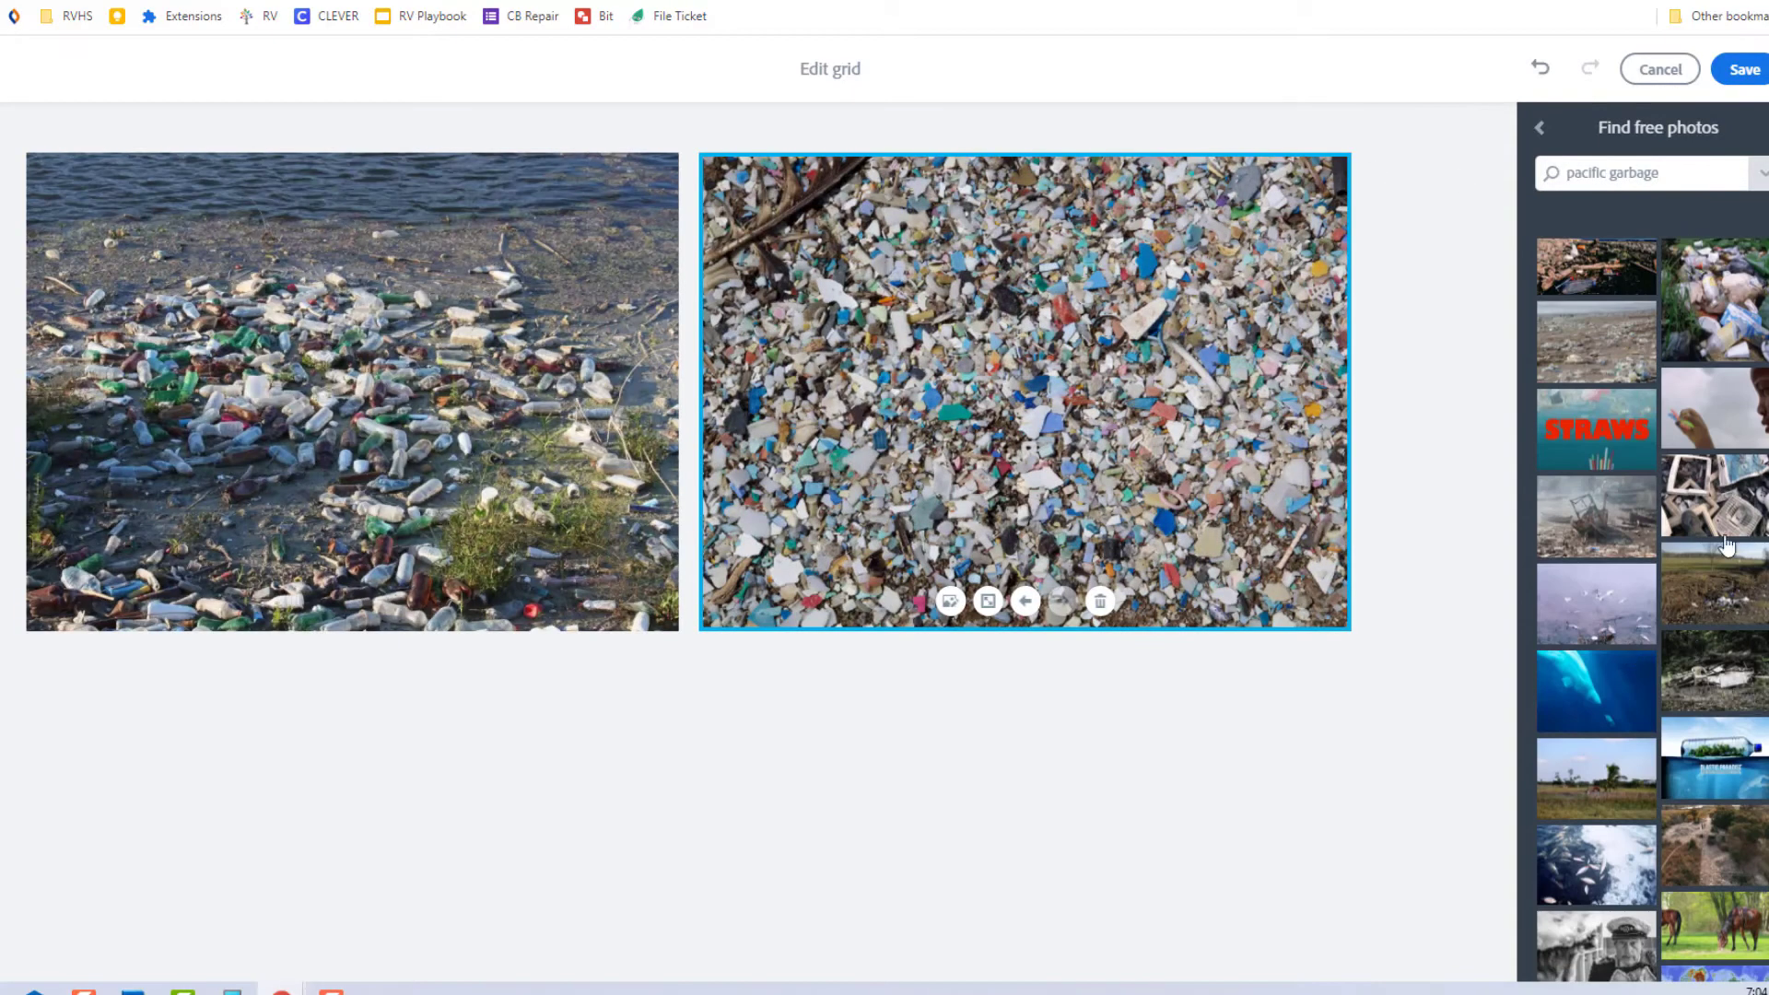
click(1615, 595)
key(Return)
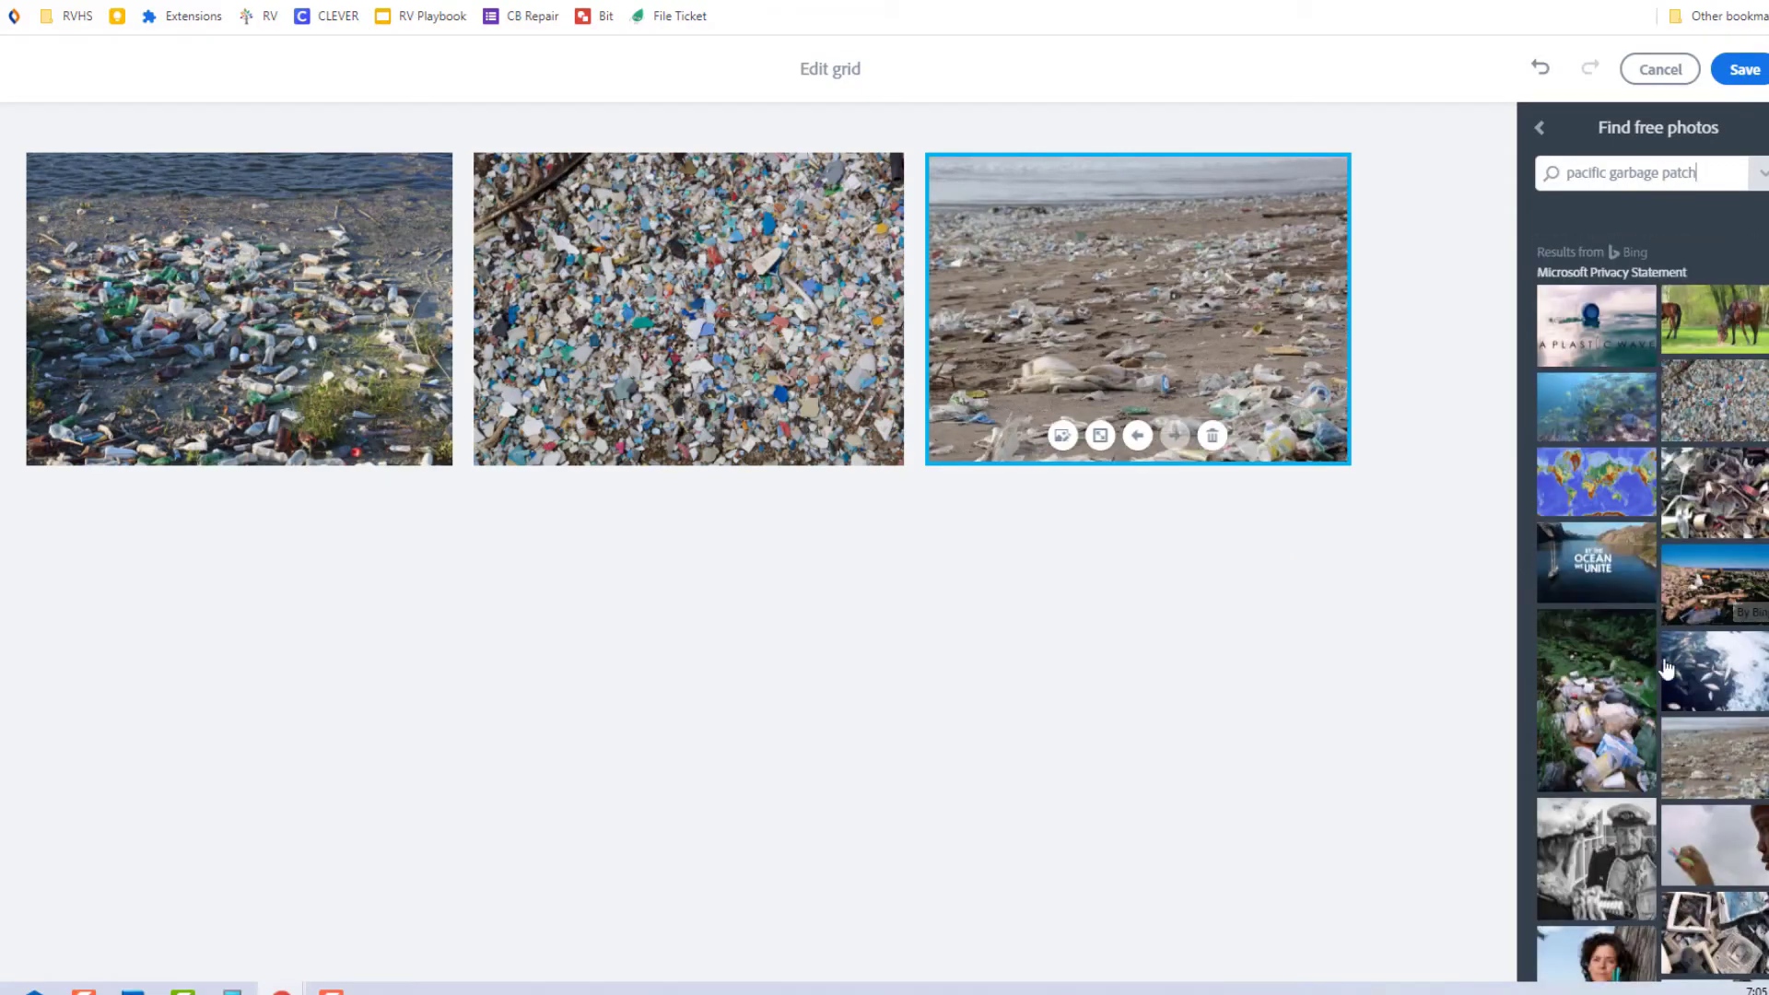
click(1598, 700)
click(1714, 434)
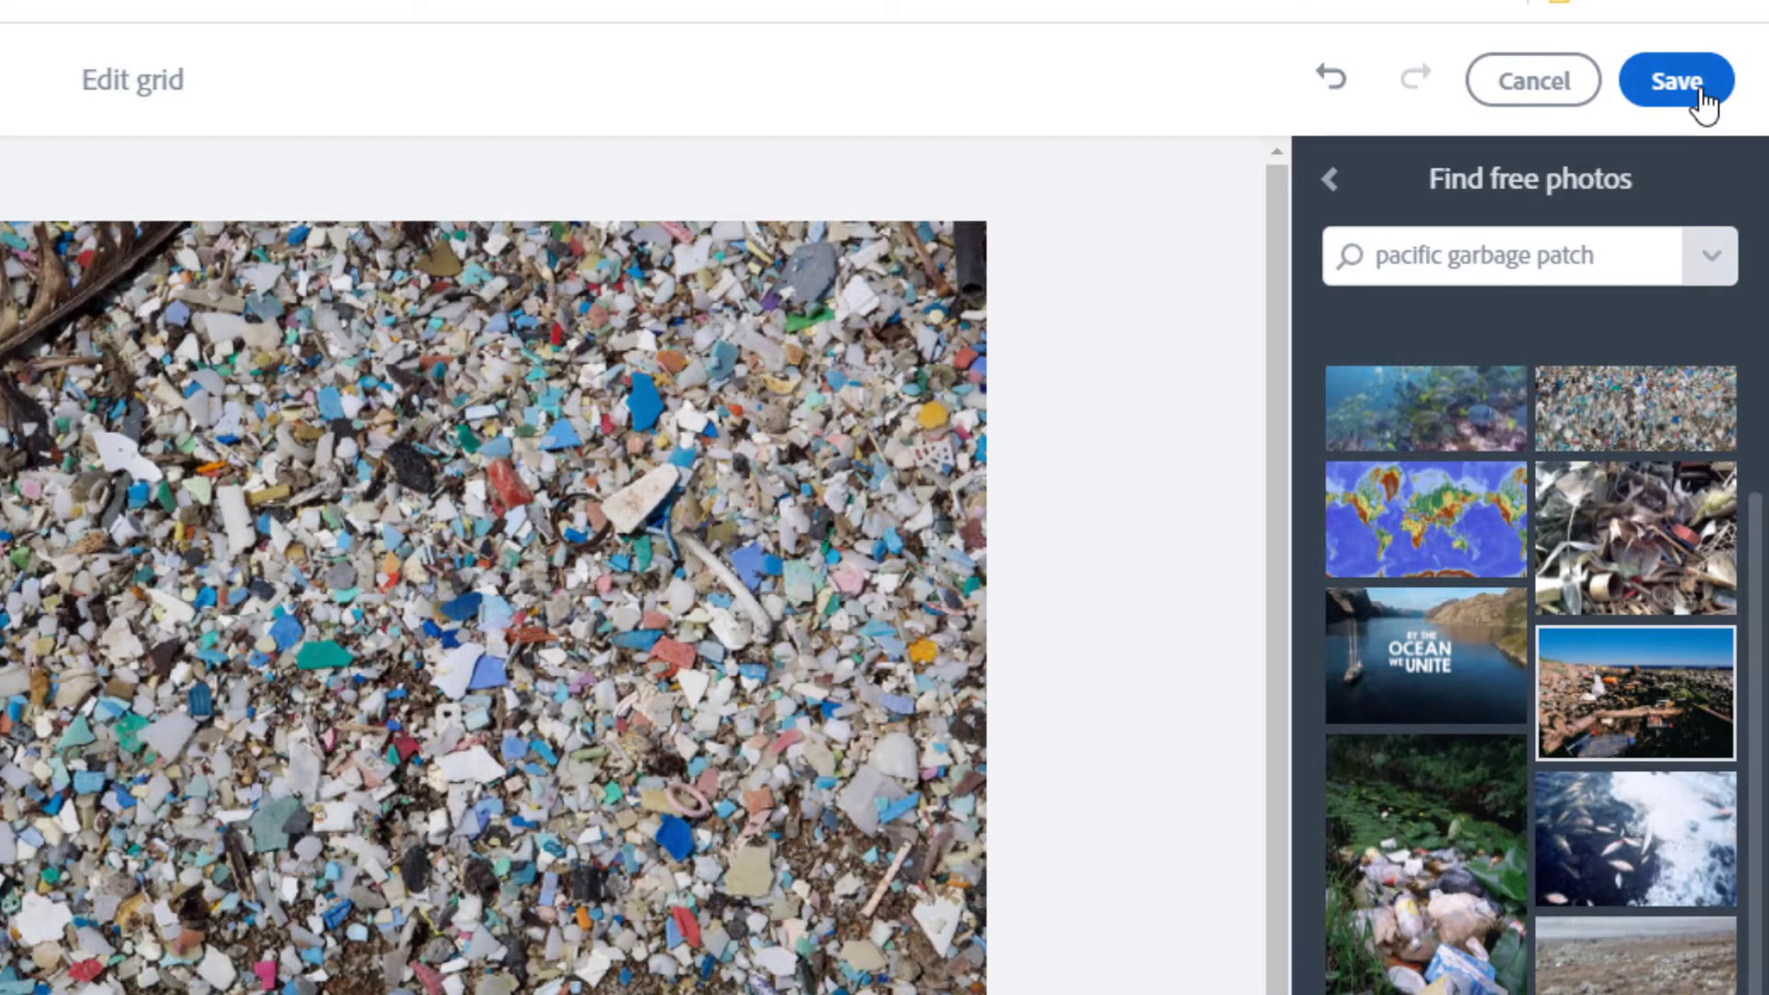
click(1700, 92)
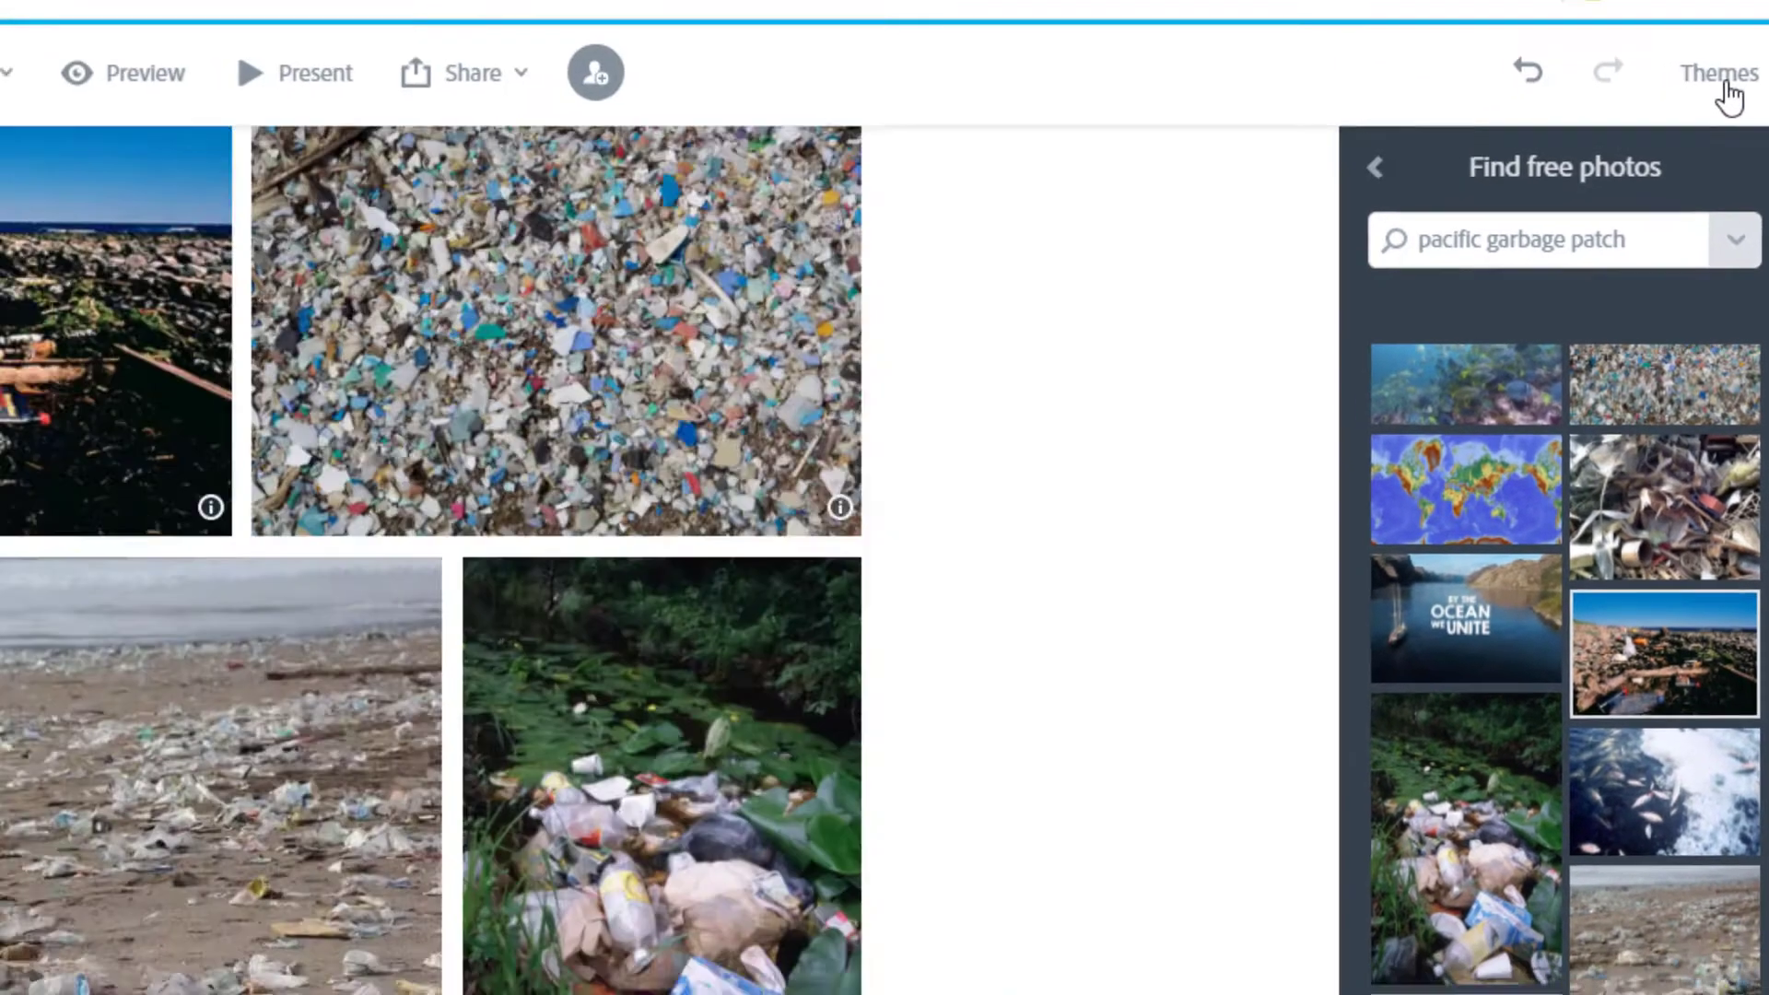
Caption the grid 'Plastic bottles choke our oceans, beaches, and rivers'
scroll(876, 922, down, 2)
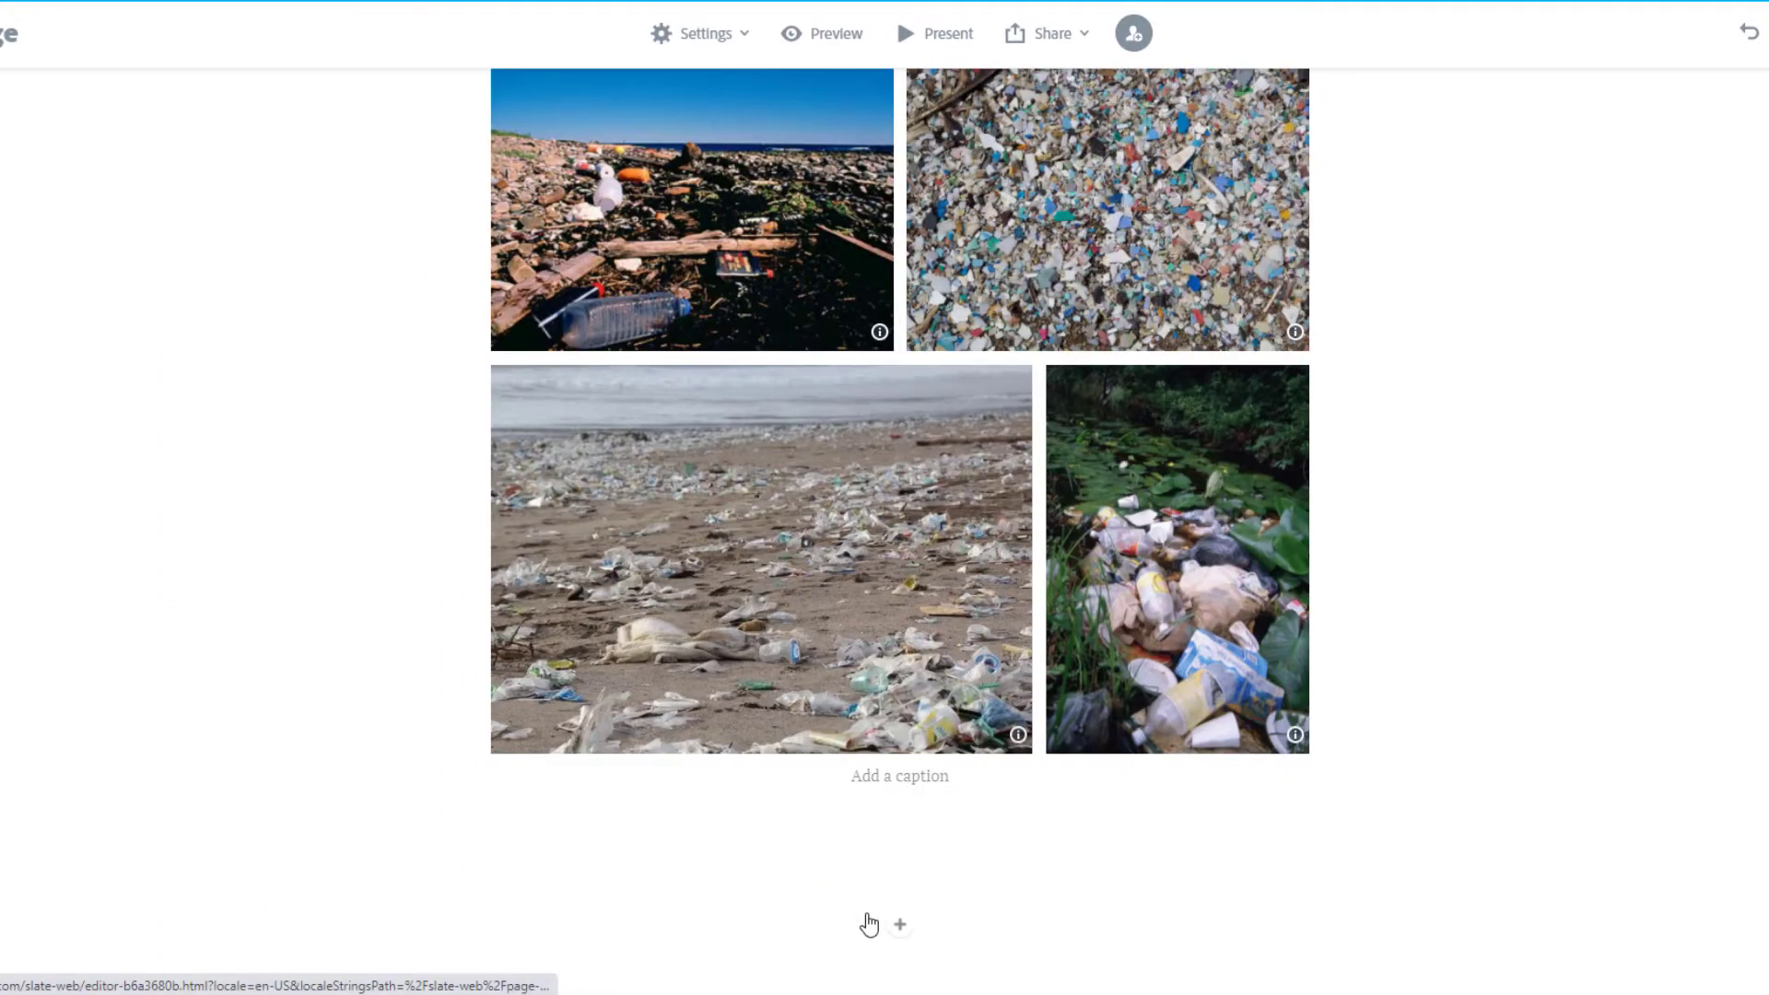
click(901, 918)
click(915, 767)
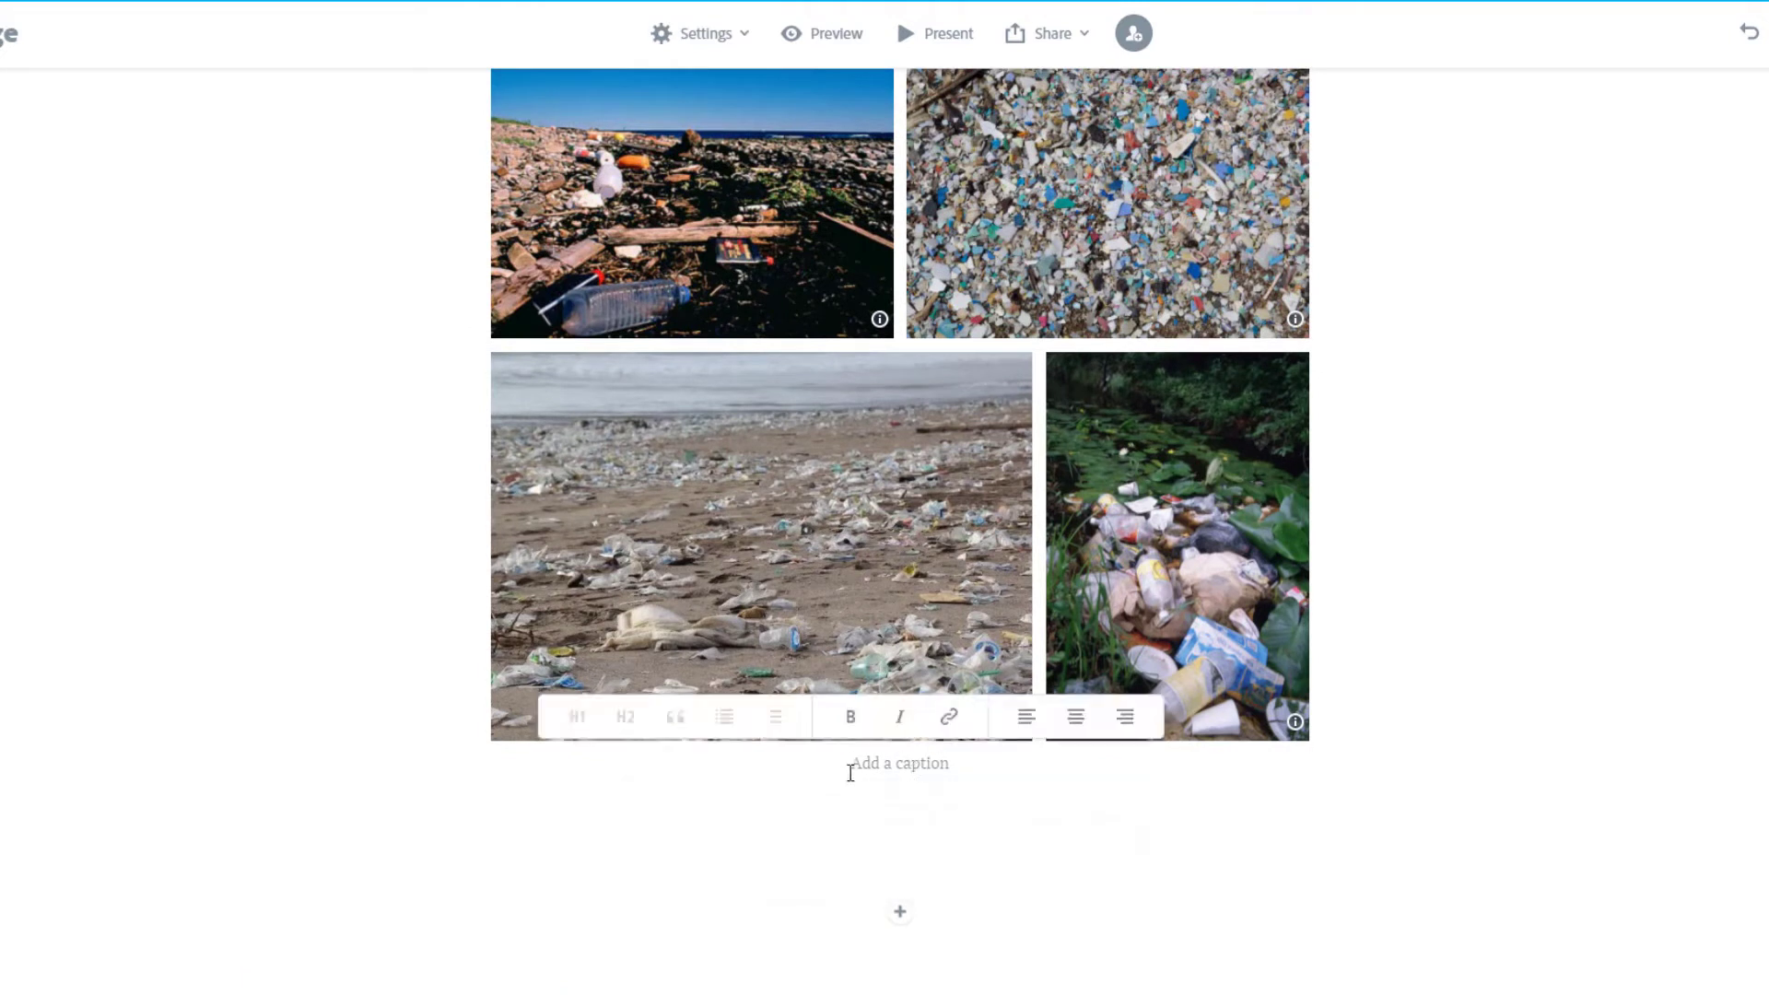
text(Plastic bottles chose)
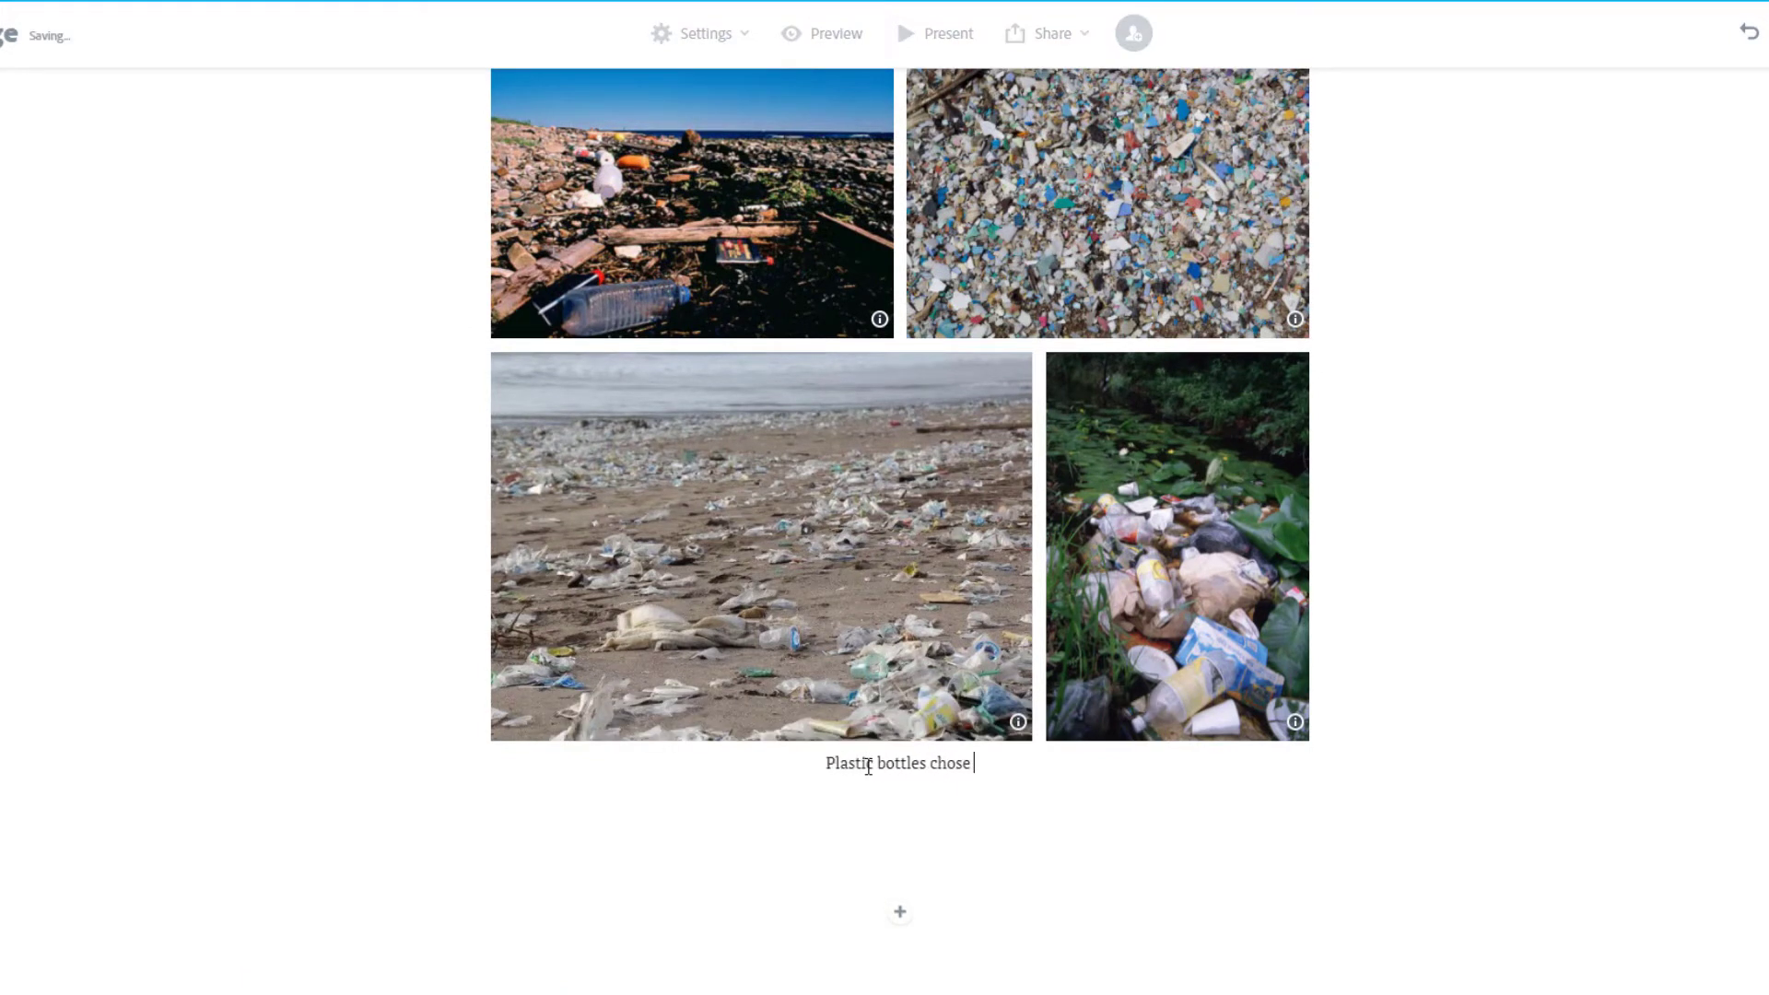
key(BackSpace)
key(BackSpace)
key(BackSpace)
text(ke our oceans, be)
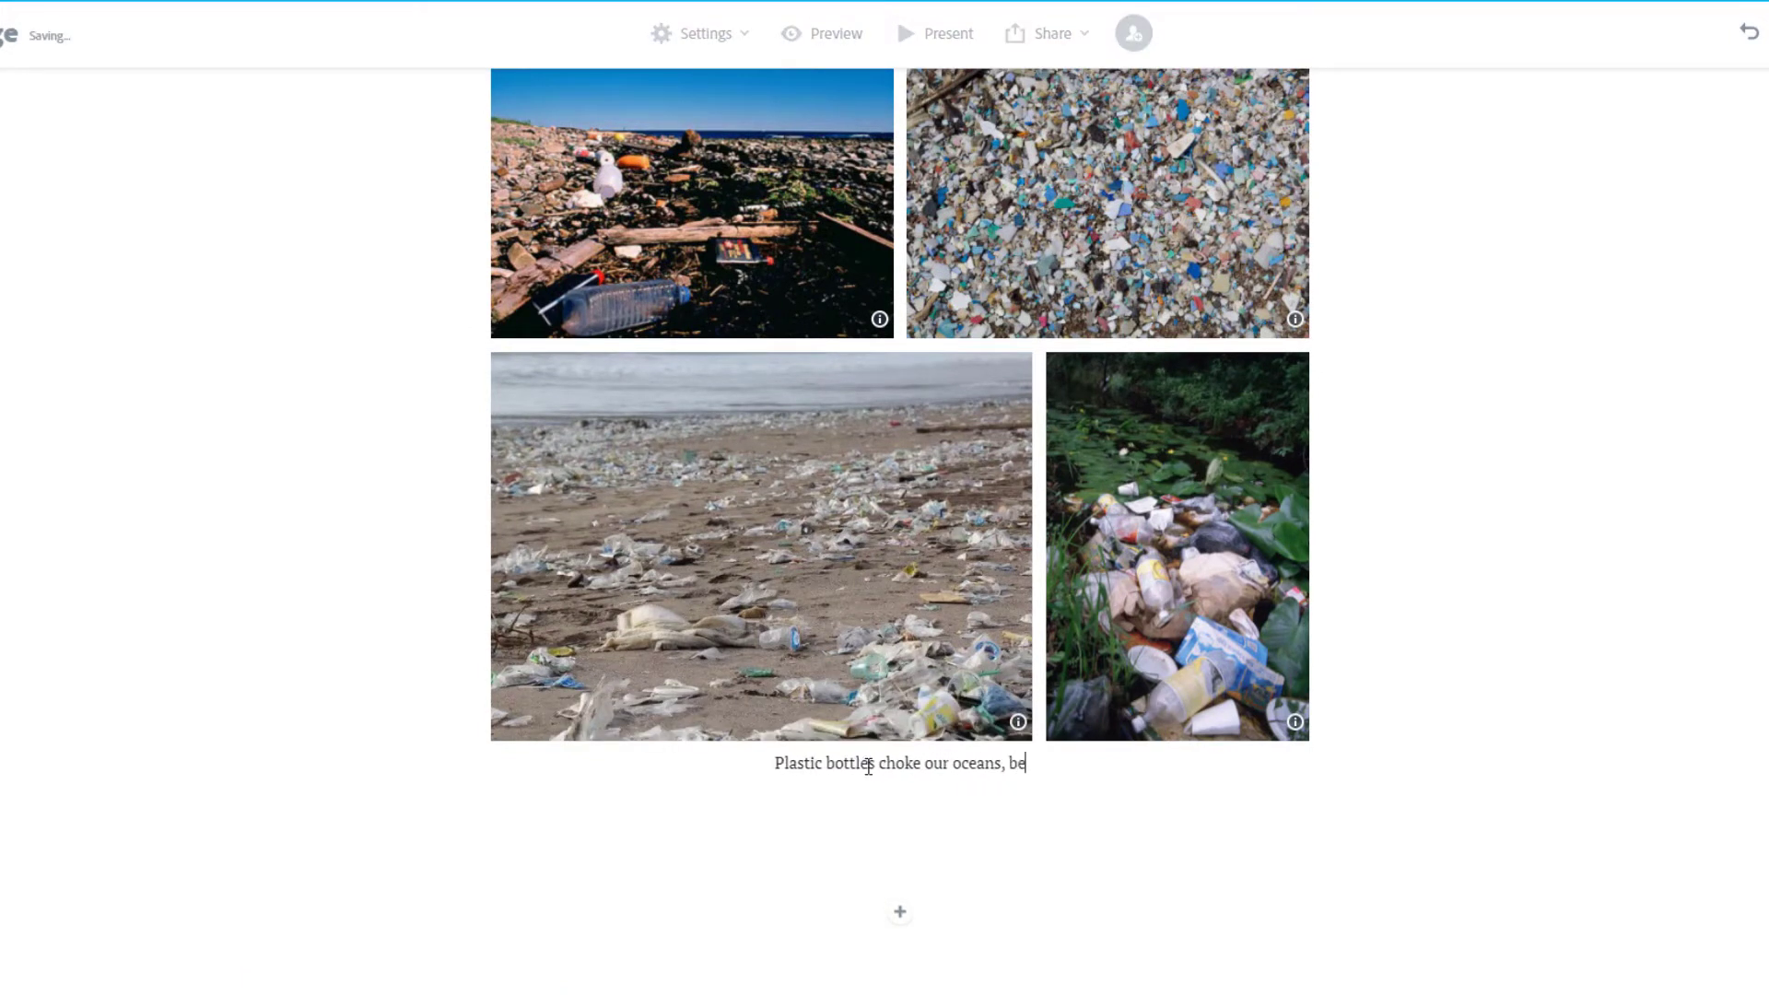
text(aches, and rivers)
key(BackSpace)
key(BackSpace)
text(ers)
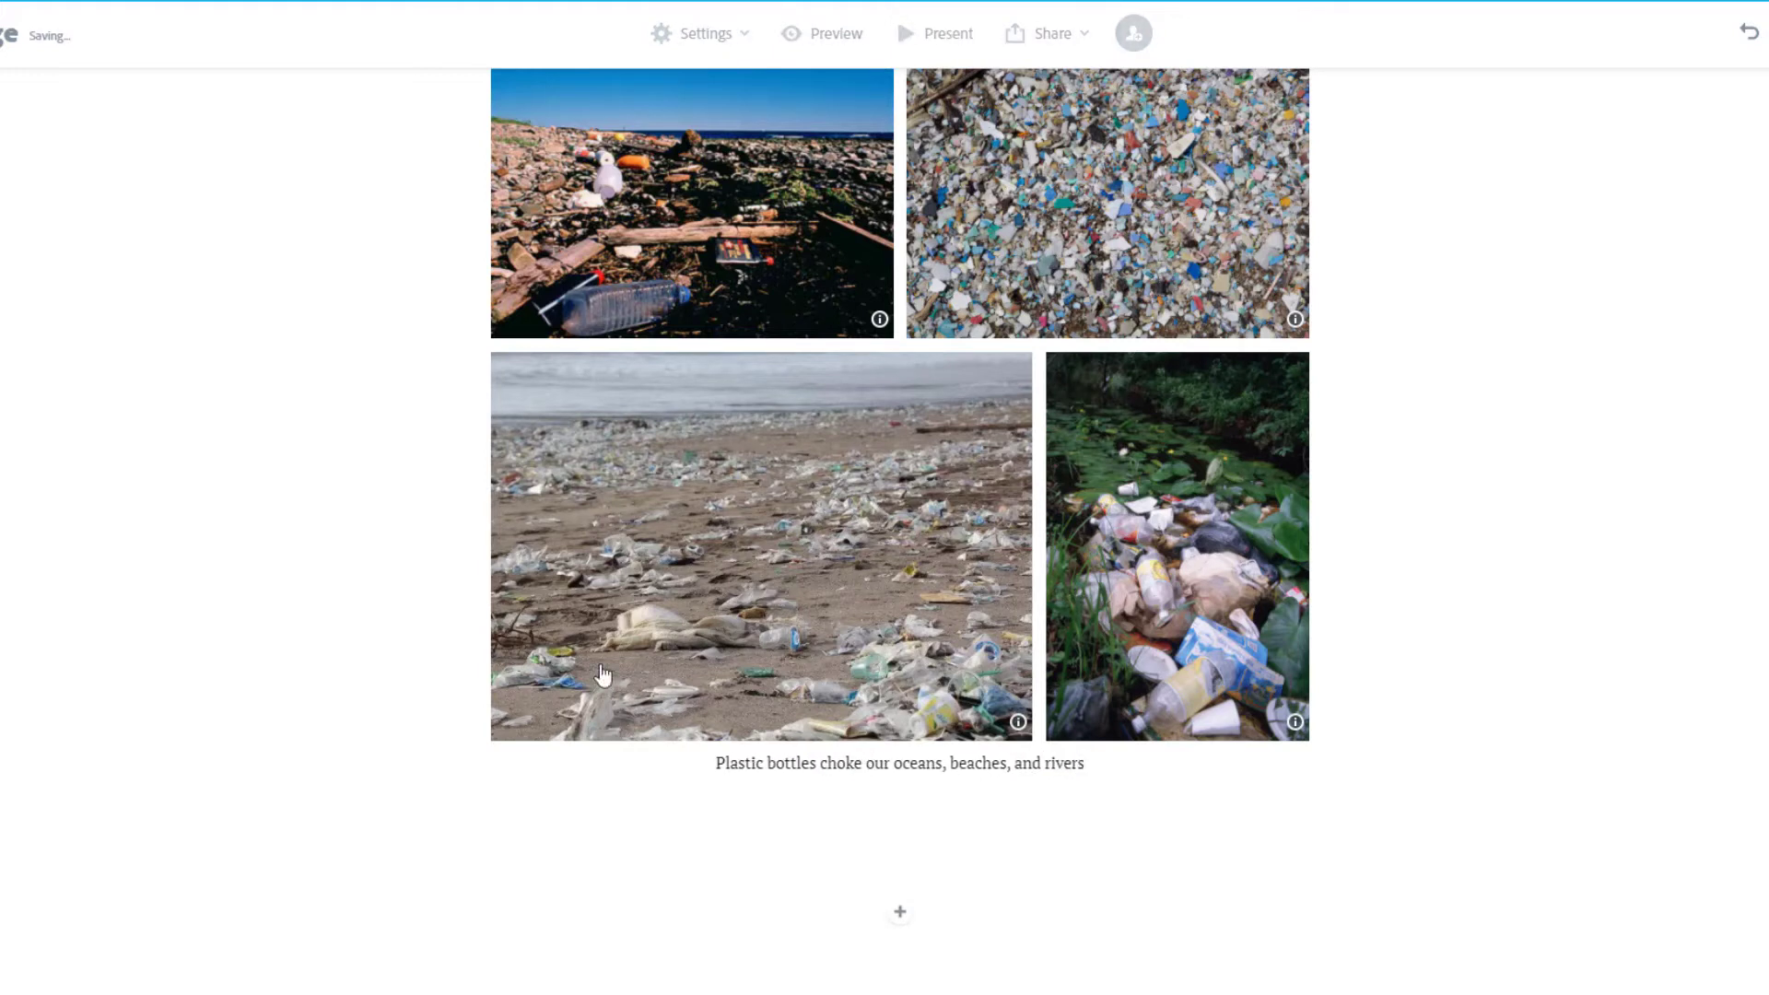
click(901, 920)
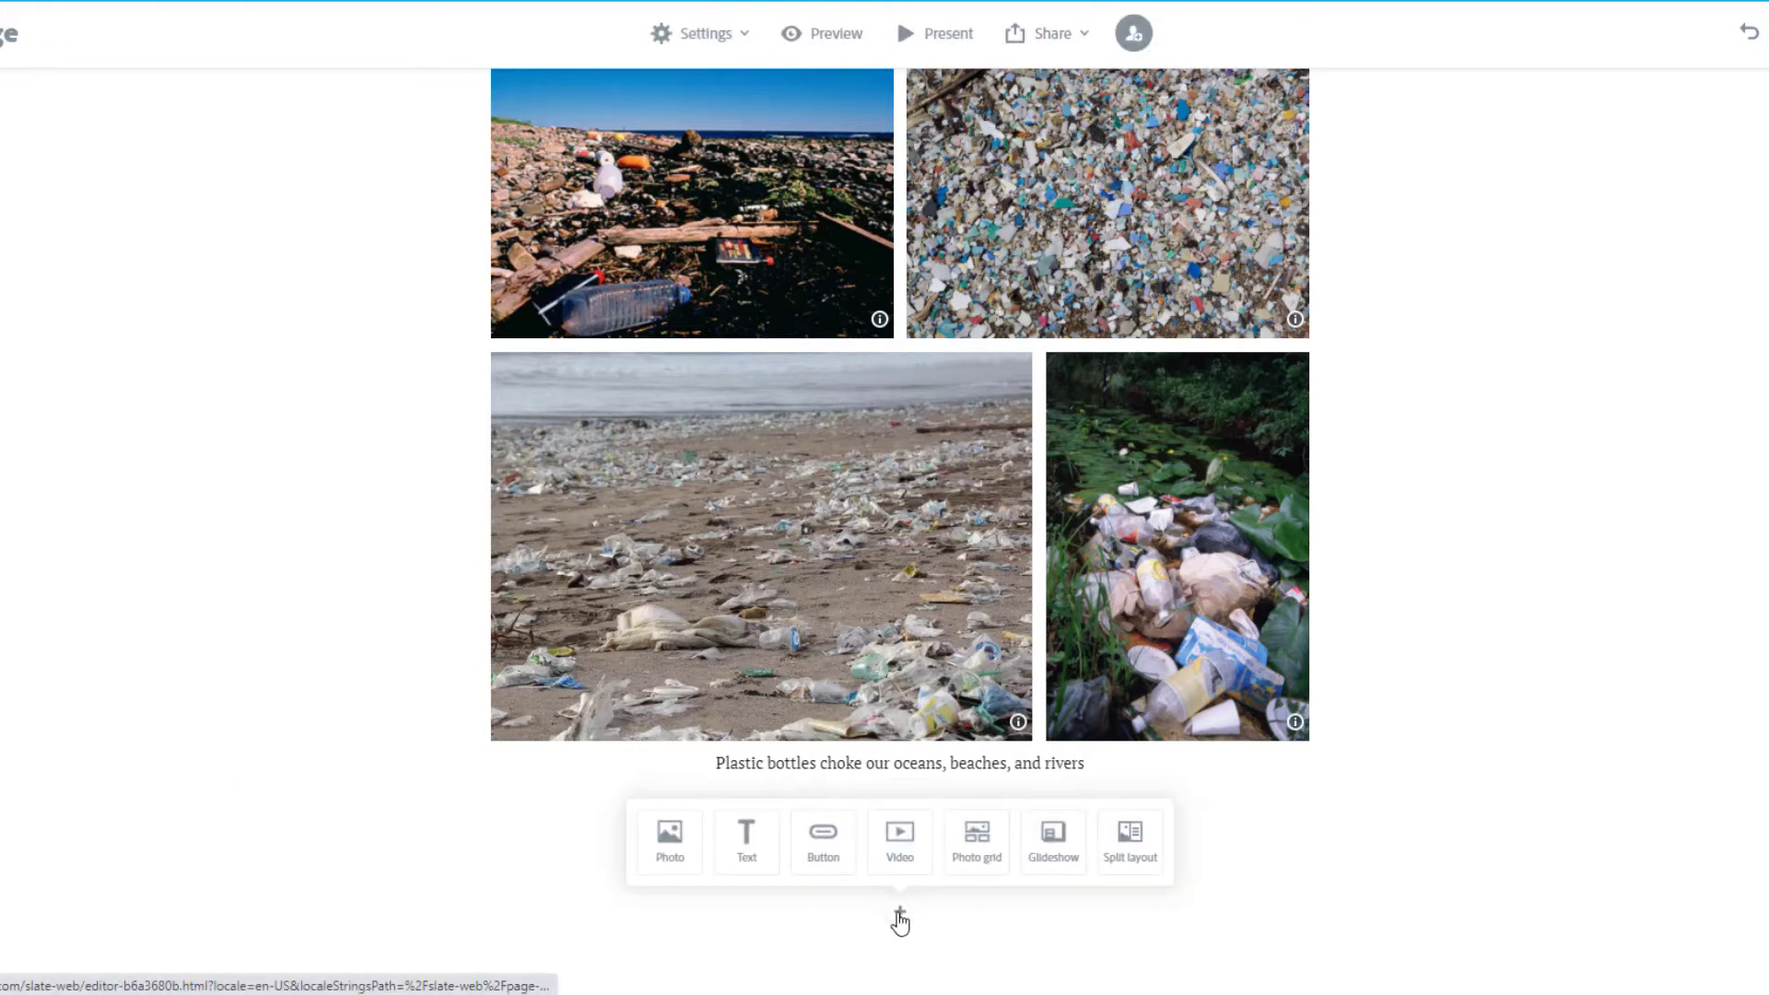
Add a split layout pairing a beach-garbage photo with 'Information & facts on this side.'
click(1133, 841)
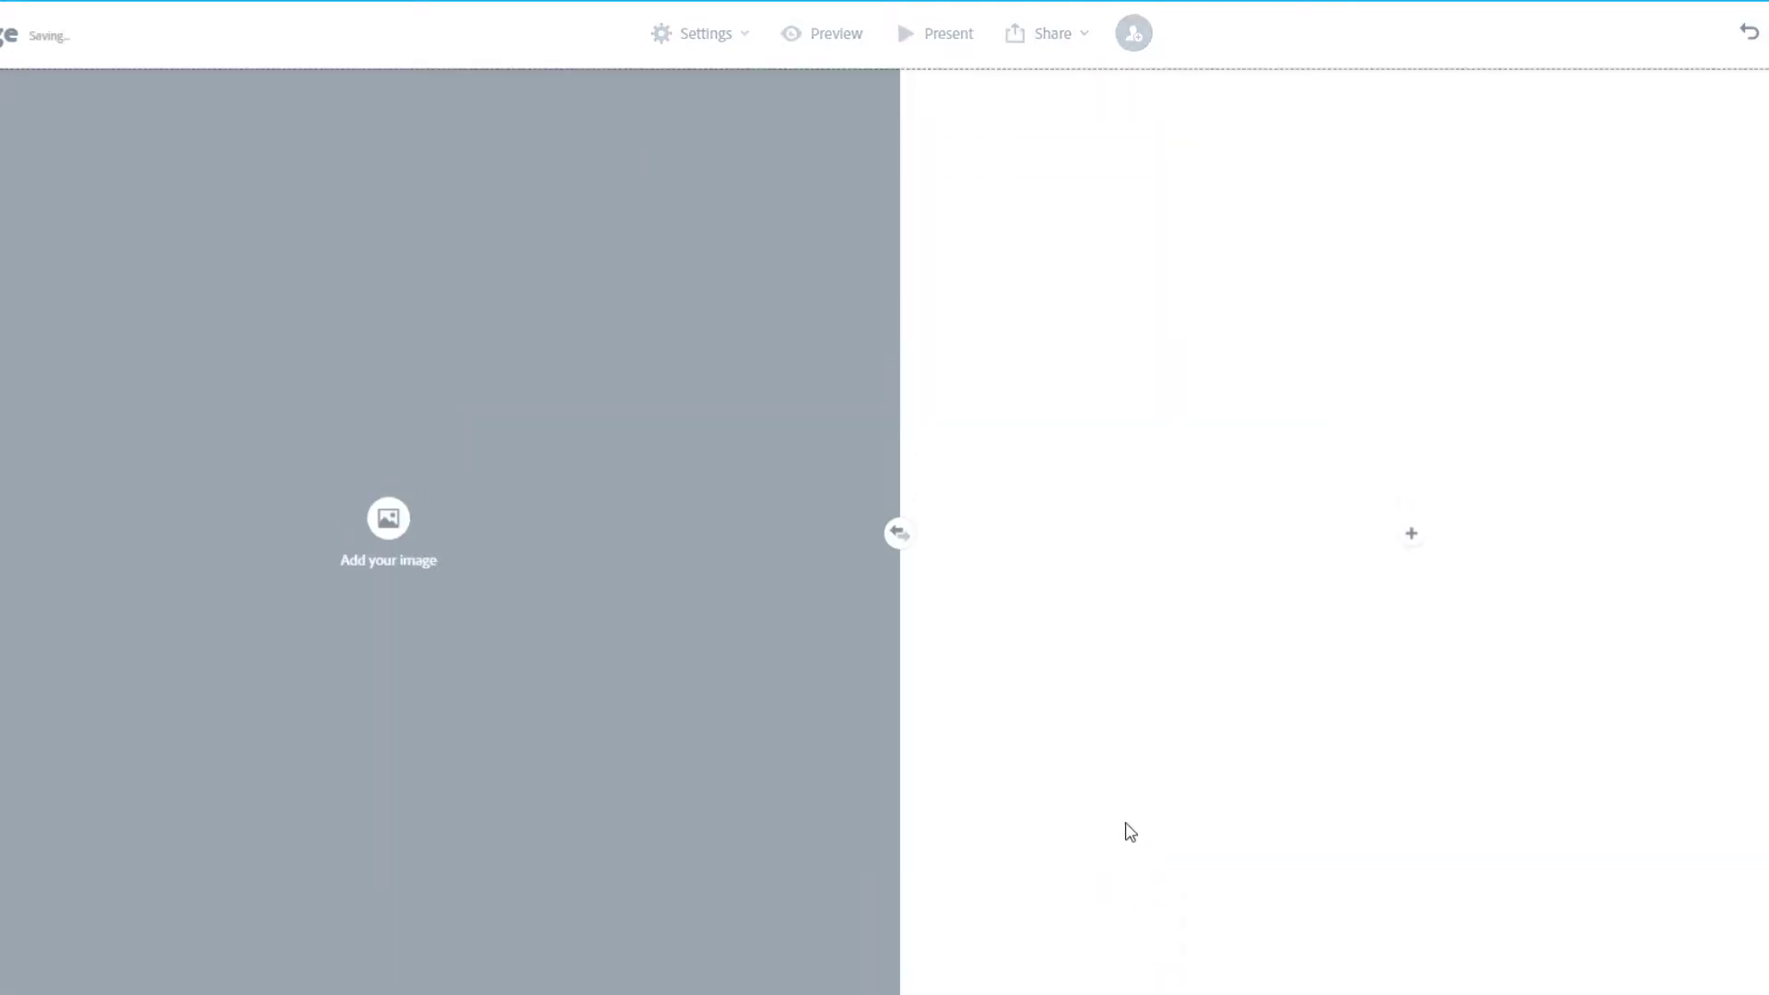
click(388, 518)
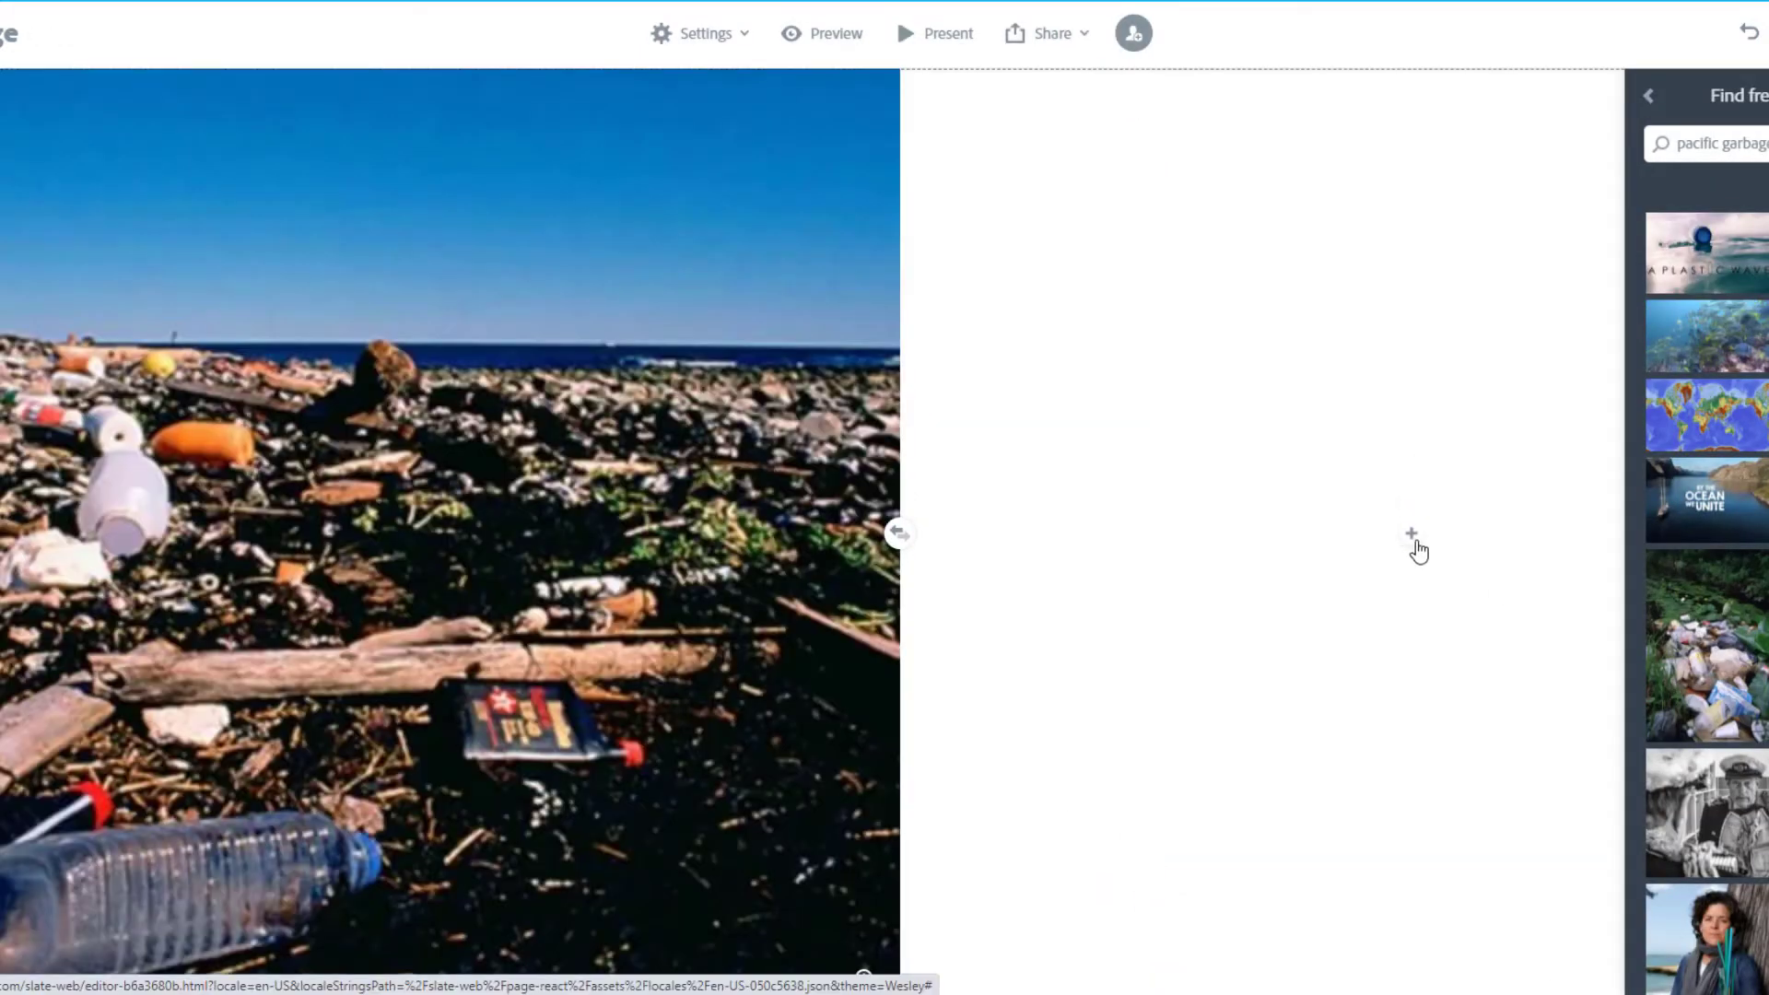
click(1417, 542)
text(Information & facts on this)
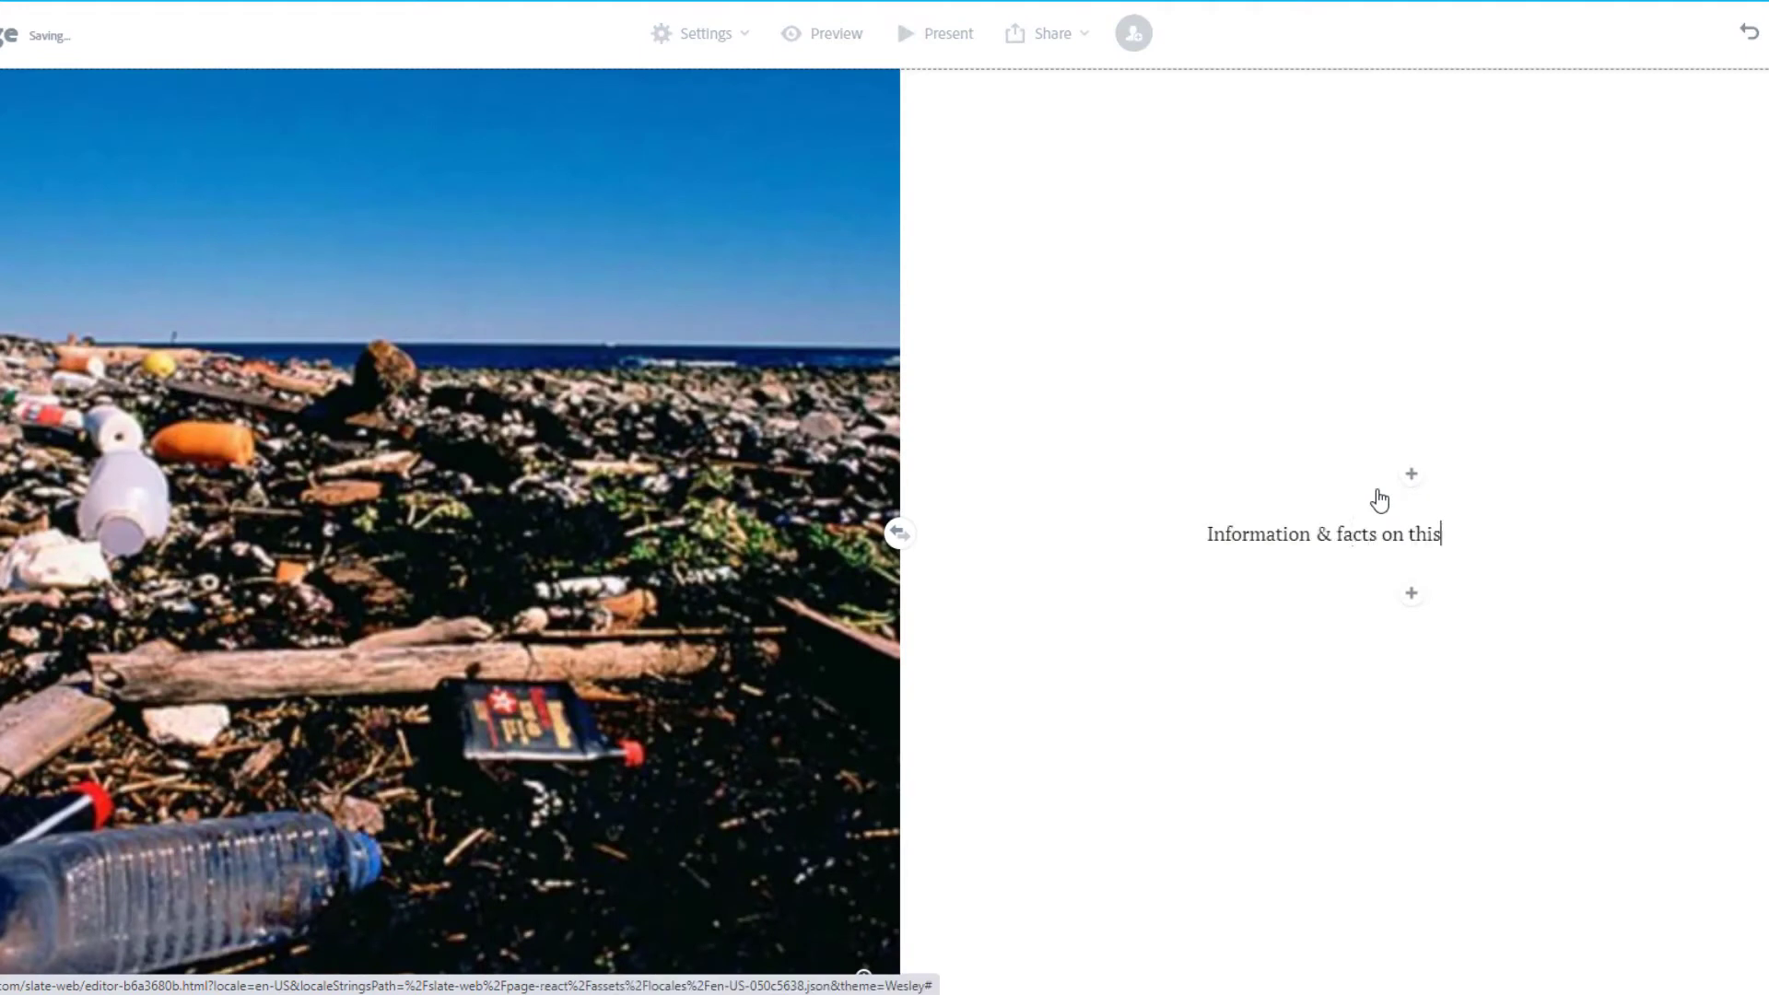
text( side.)
key(Return)
Add a 'Solutions' heading formatted as a centred H1
text(Solutions)
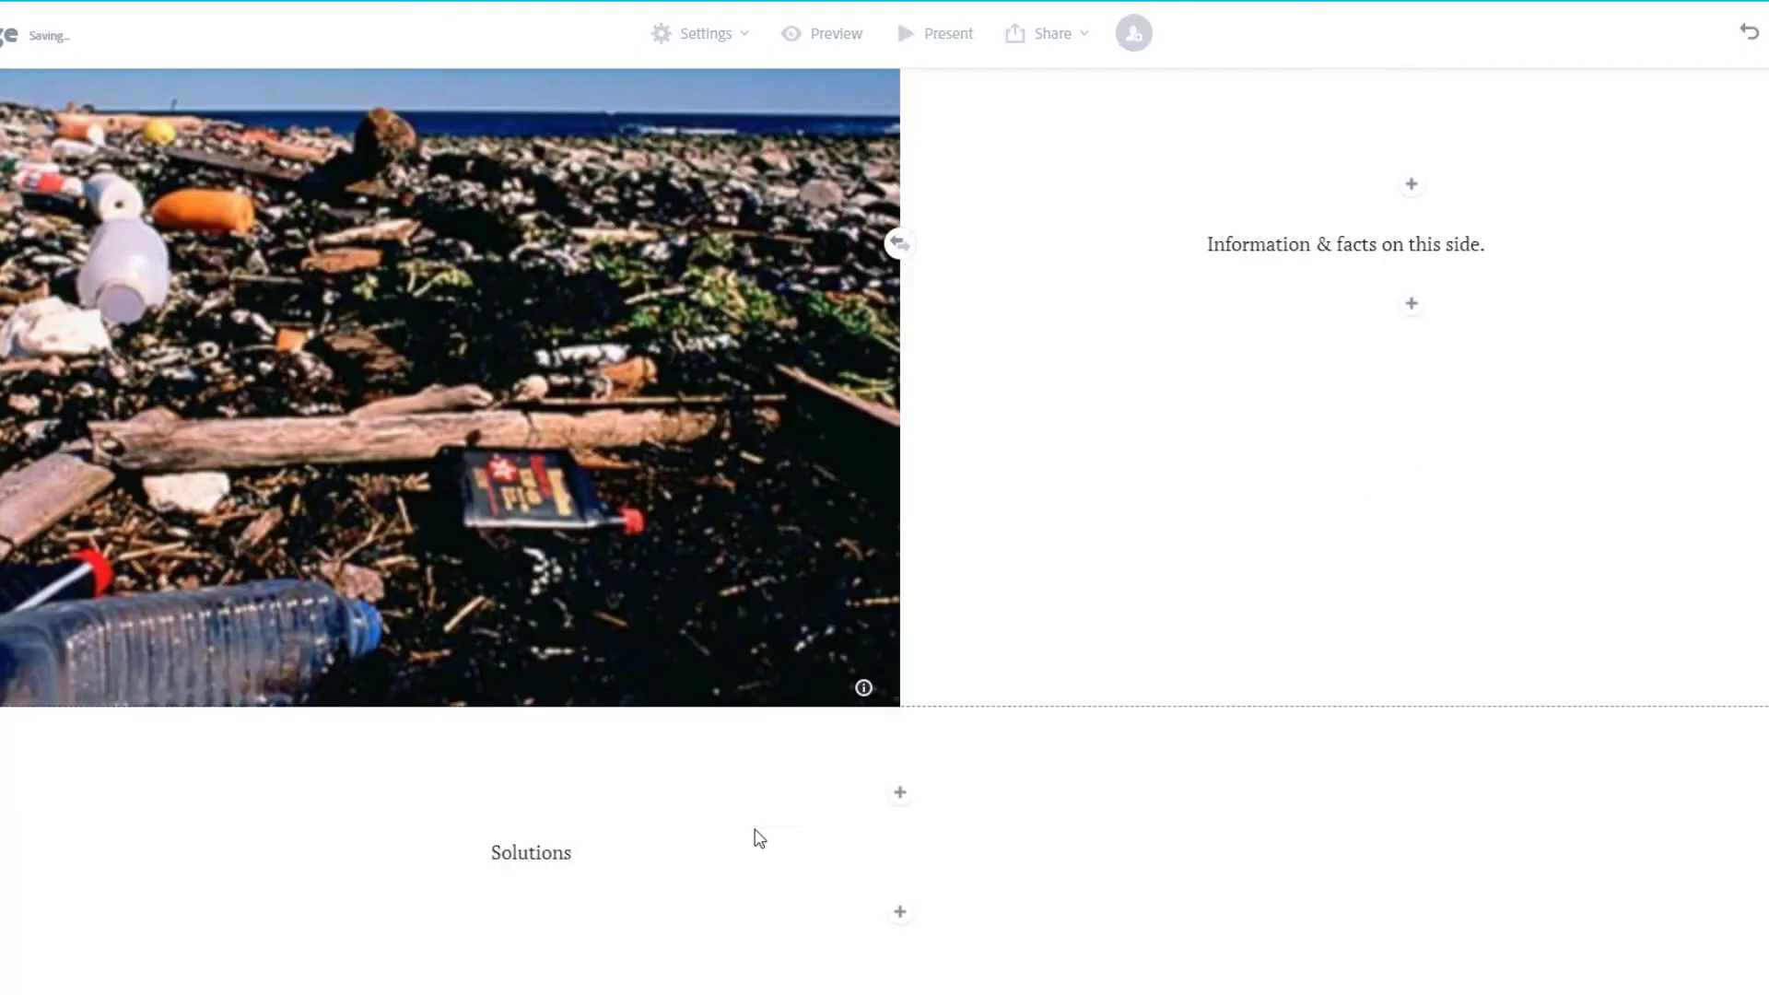
drag(754, 836, 292, 842)
click(265, 808)
click(862, 786)
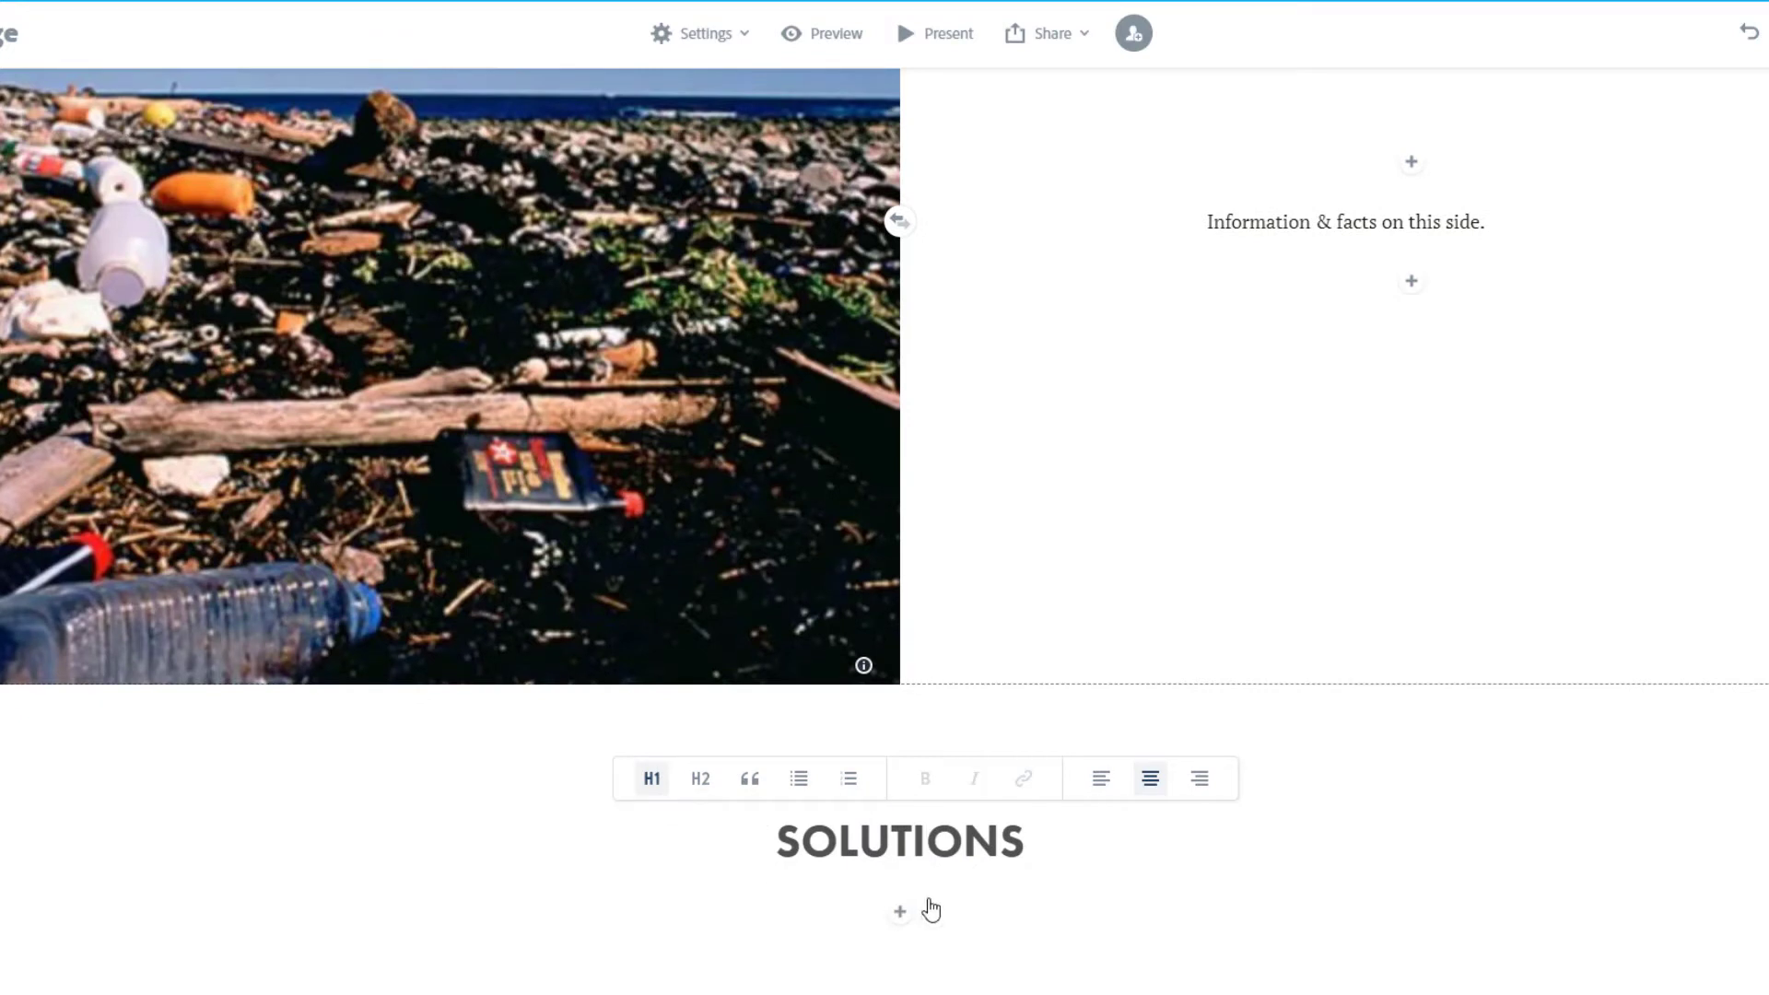
click(901, 919)
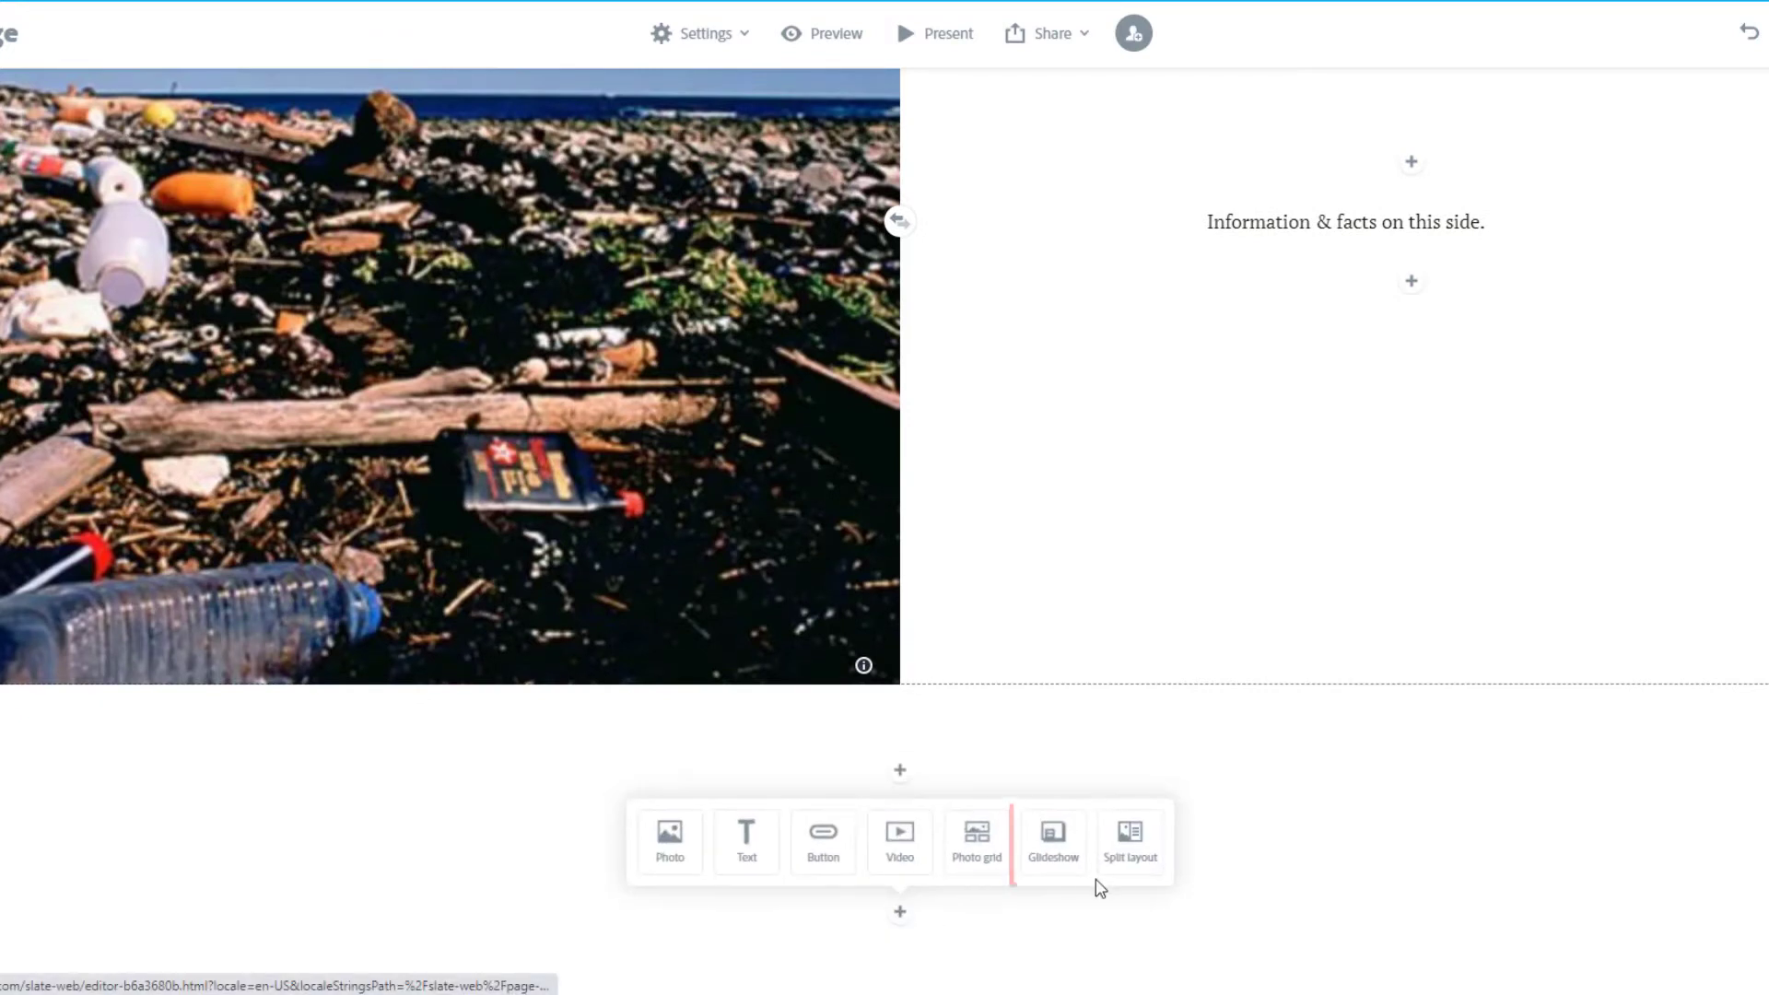
Add a glideshow below SOLUTIONS and search photos for reusable straws
click(1055, 843)
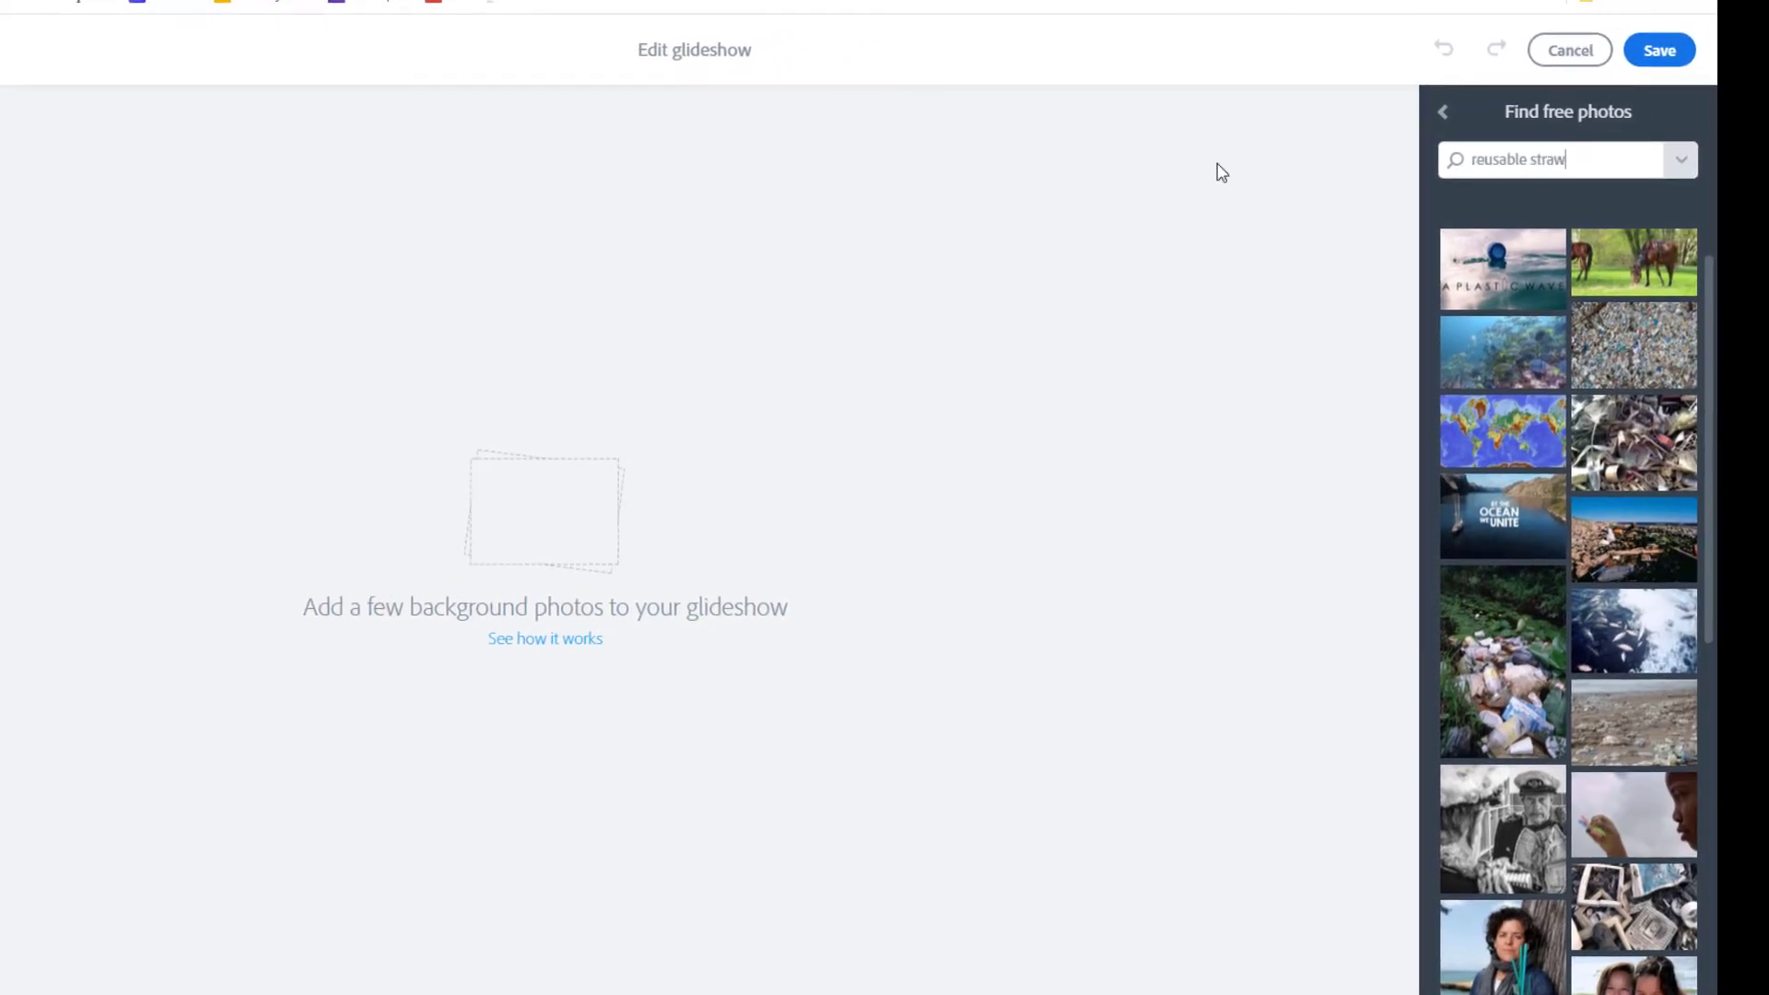
text(s)
key(Return)
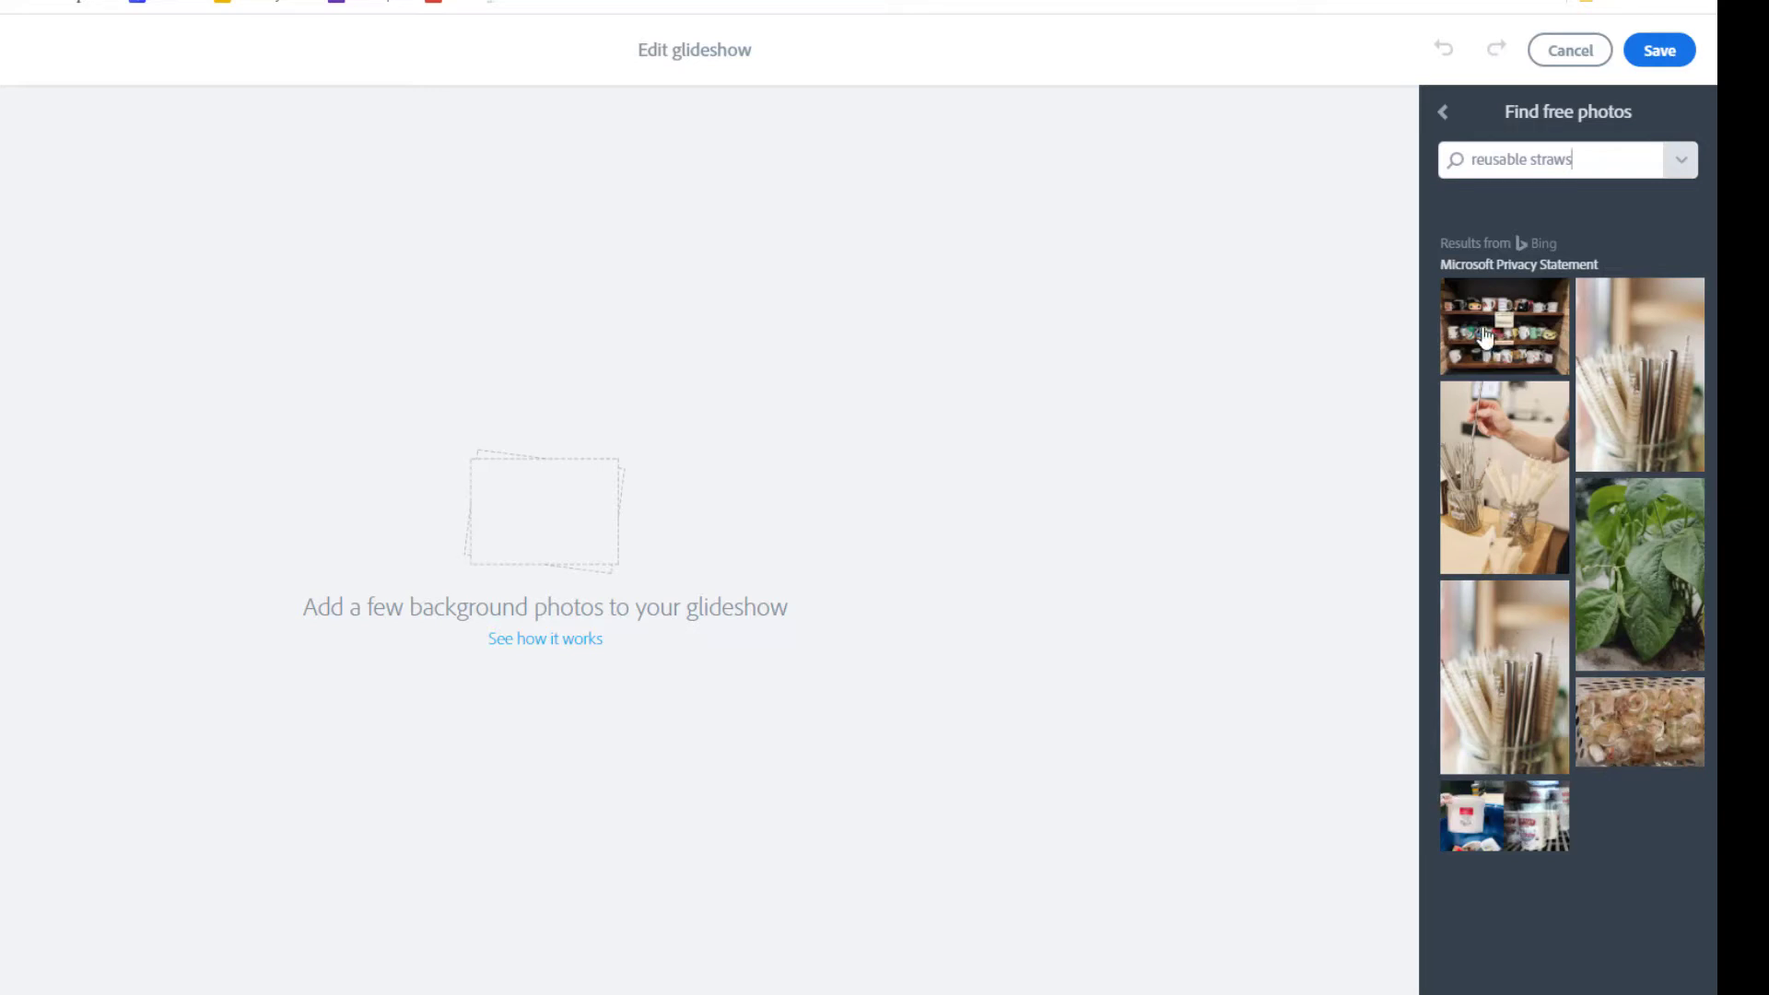
Upload the ocean-cleanup and plastic-items images from the computer into the glideshow
click(1441, 113)
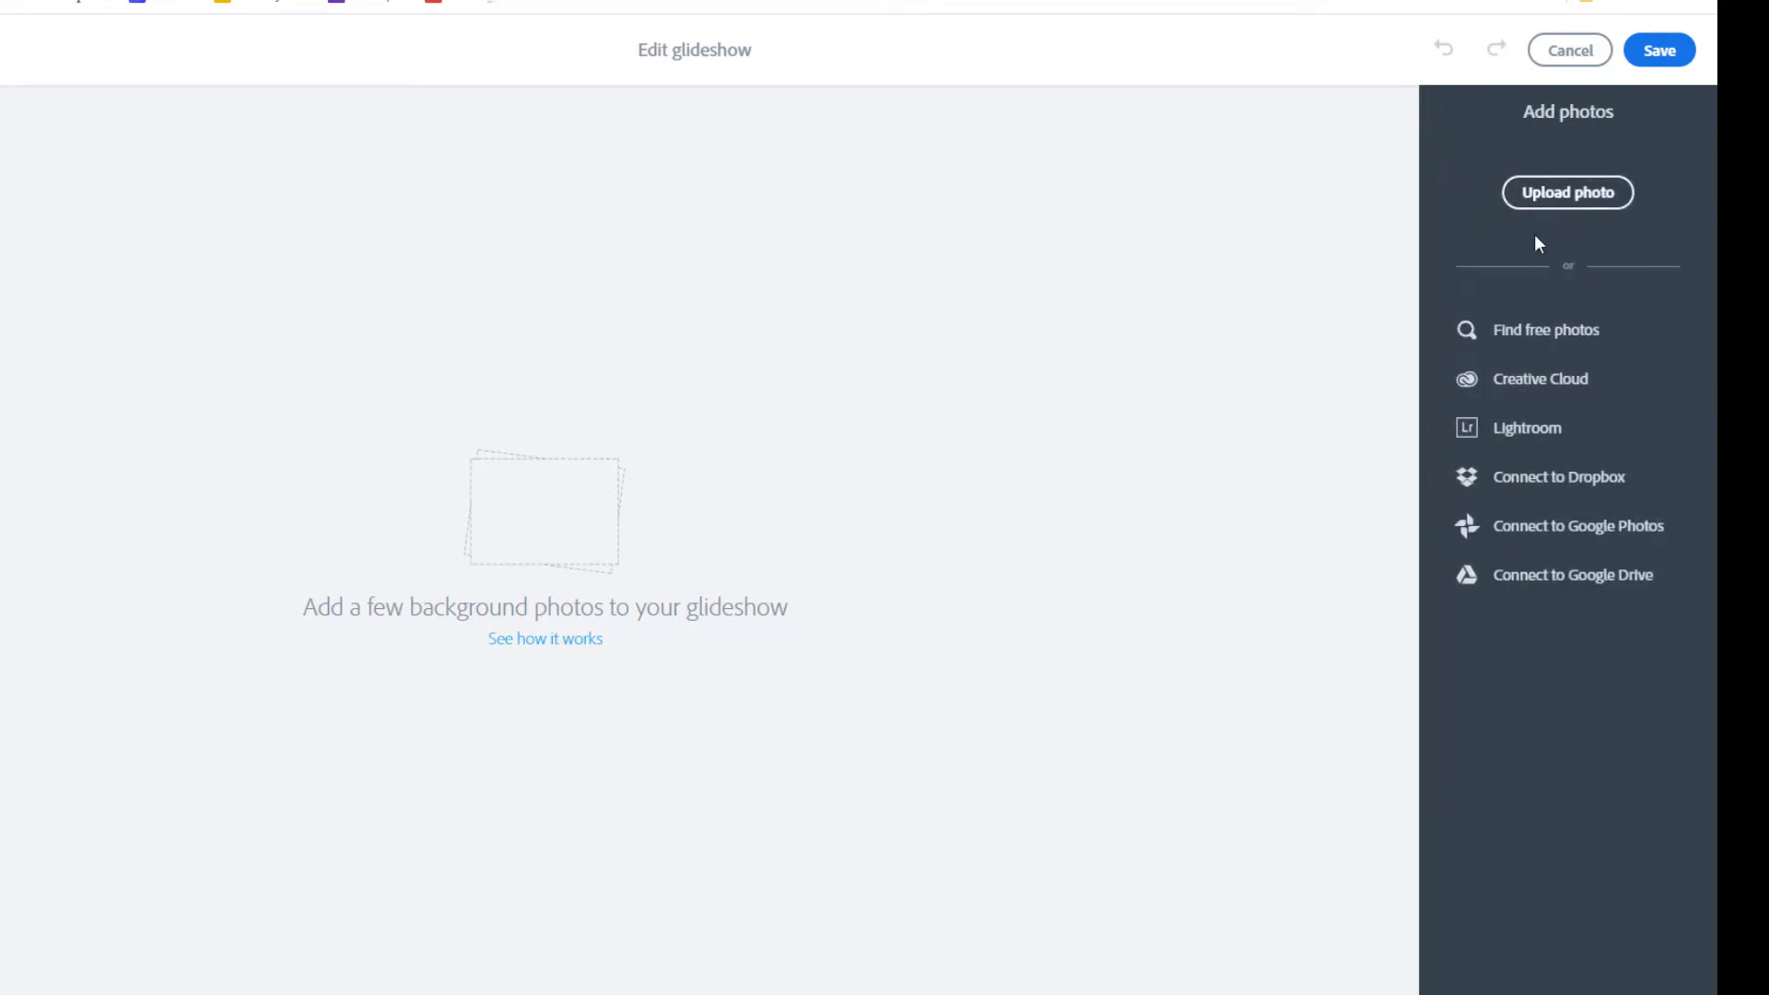
click(1590, 195)
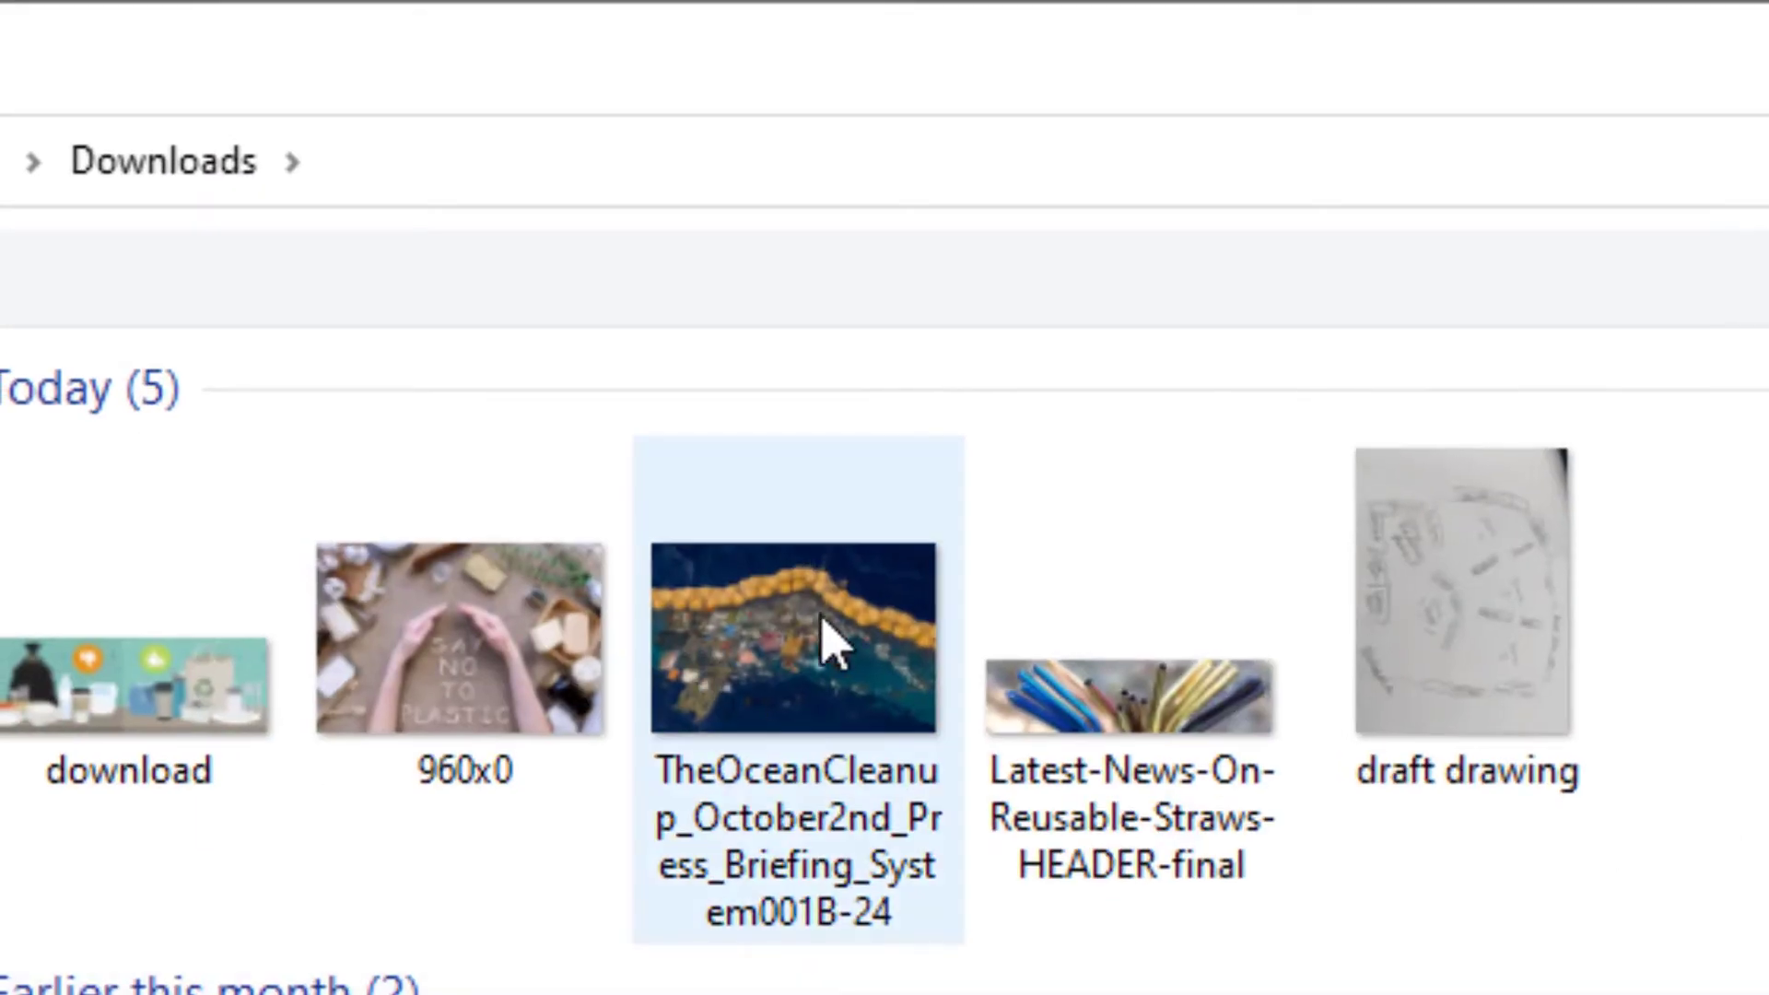
double_click(1106, 743)
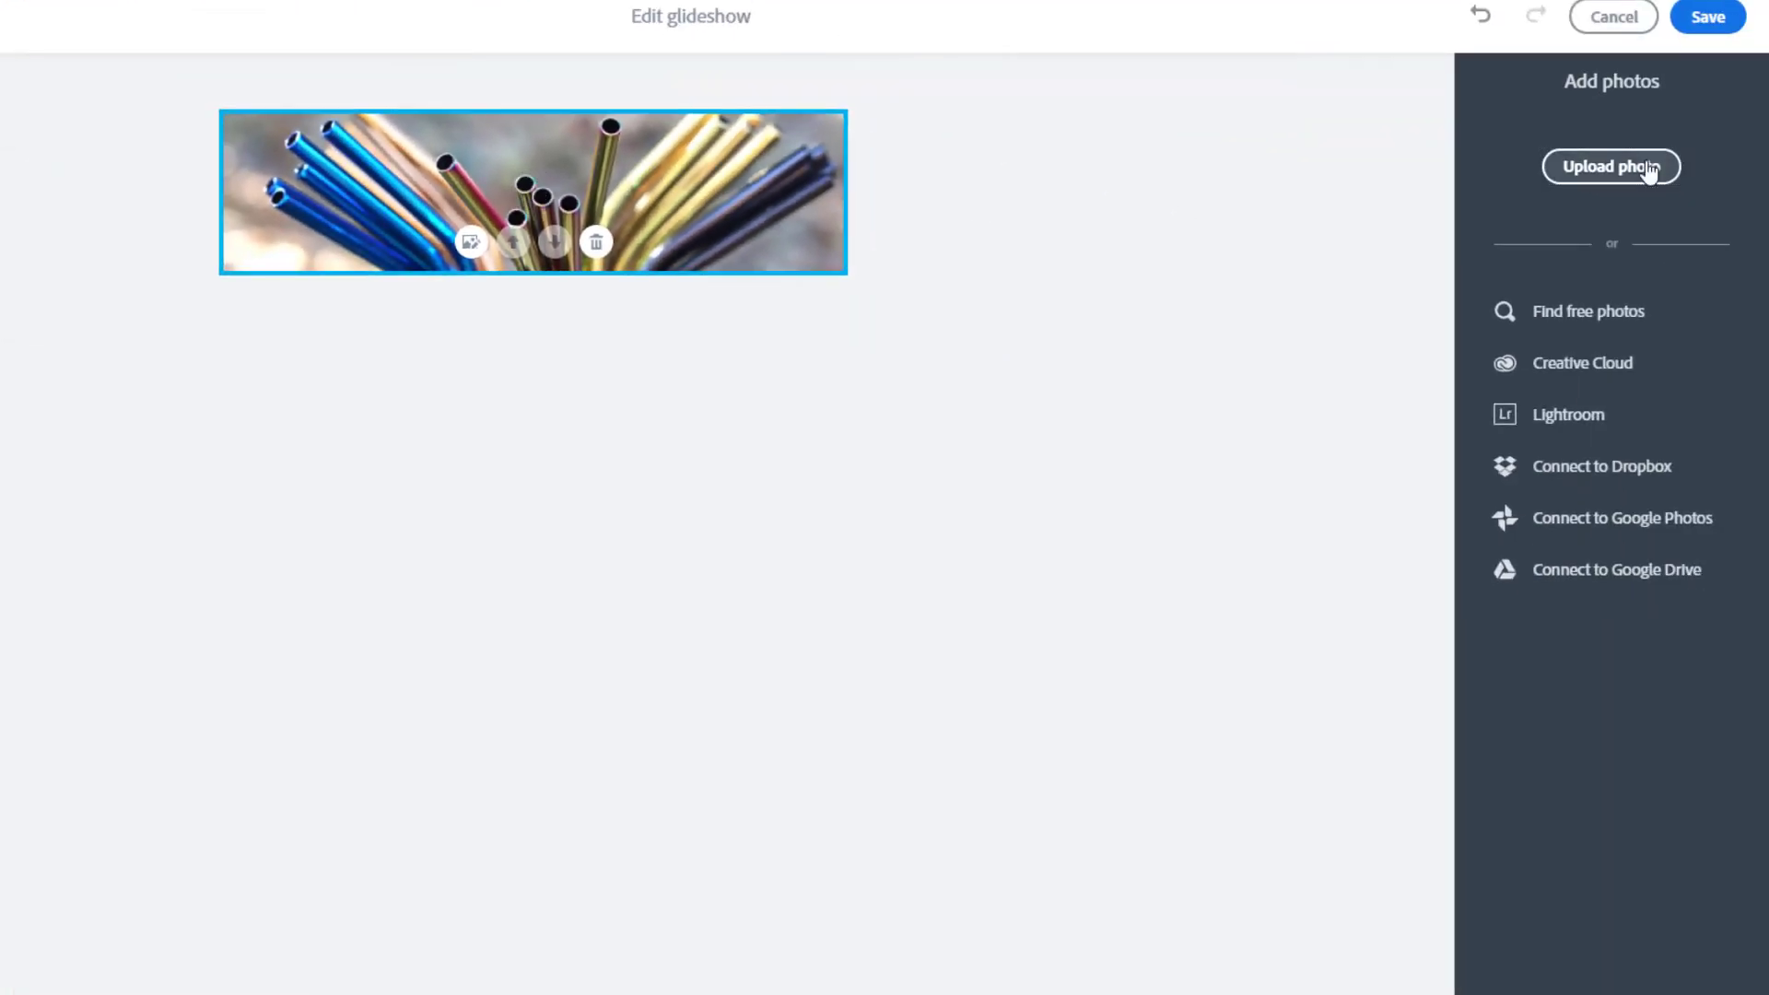
click(1615, 166)
key(Return)
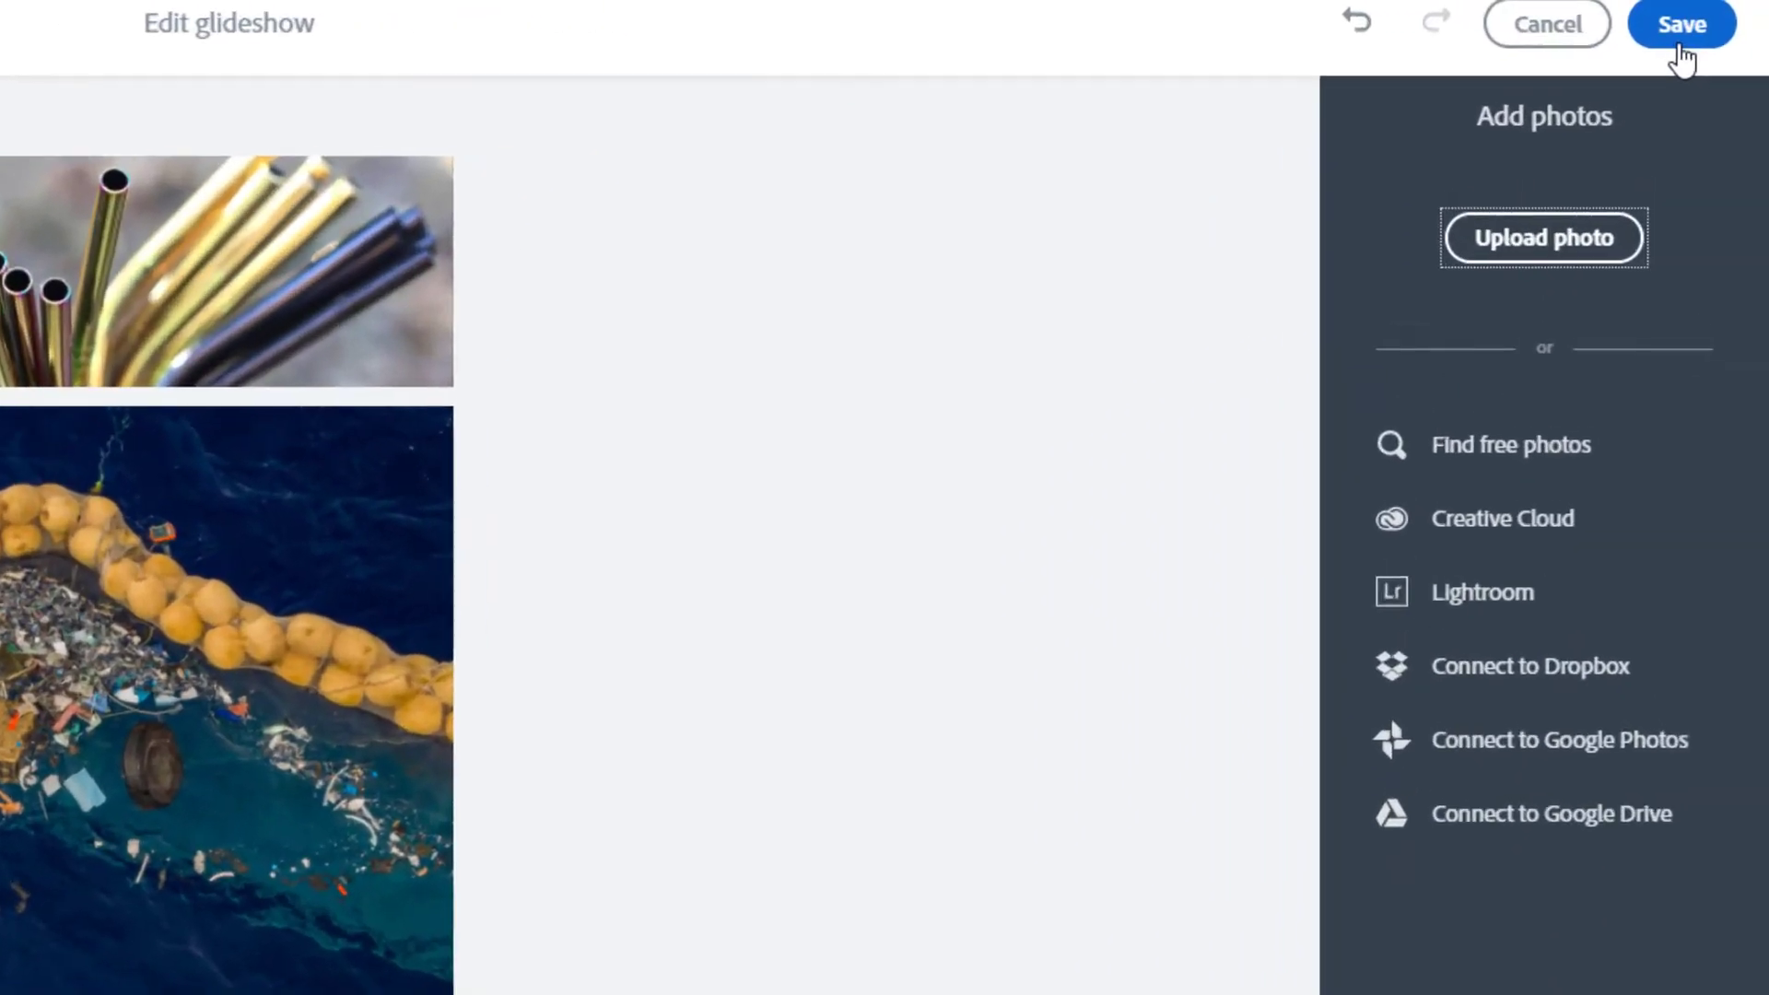
Caption the slides with tips on straws, removing ocean trash, and 'Reduce your use of plastics.'
click(1673, 28)
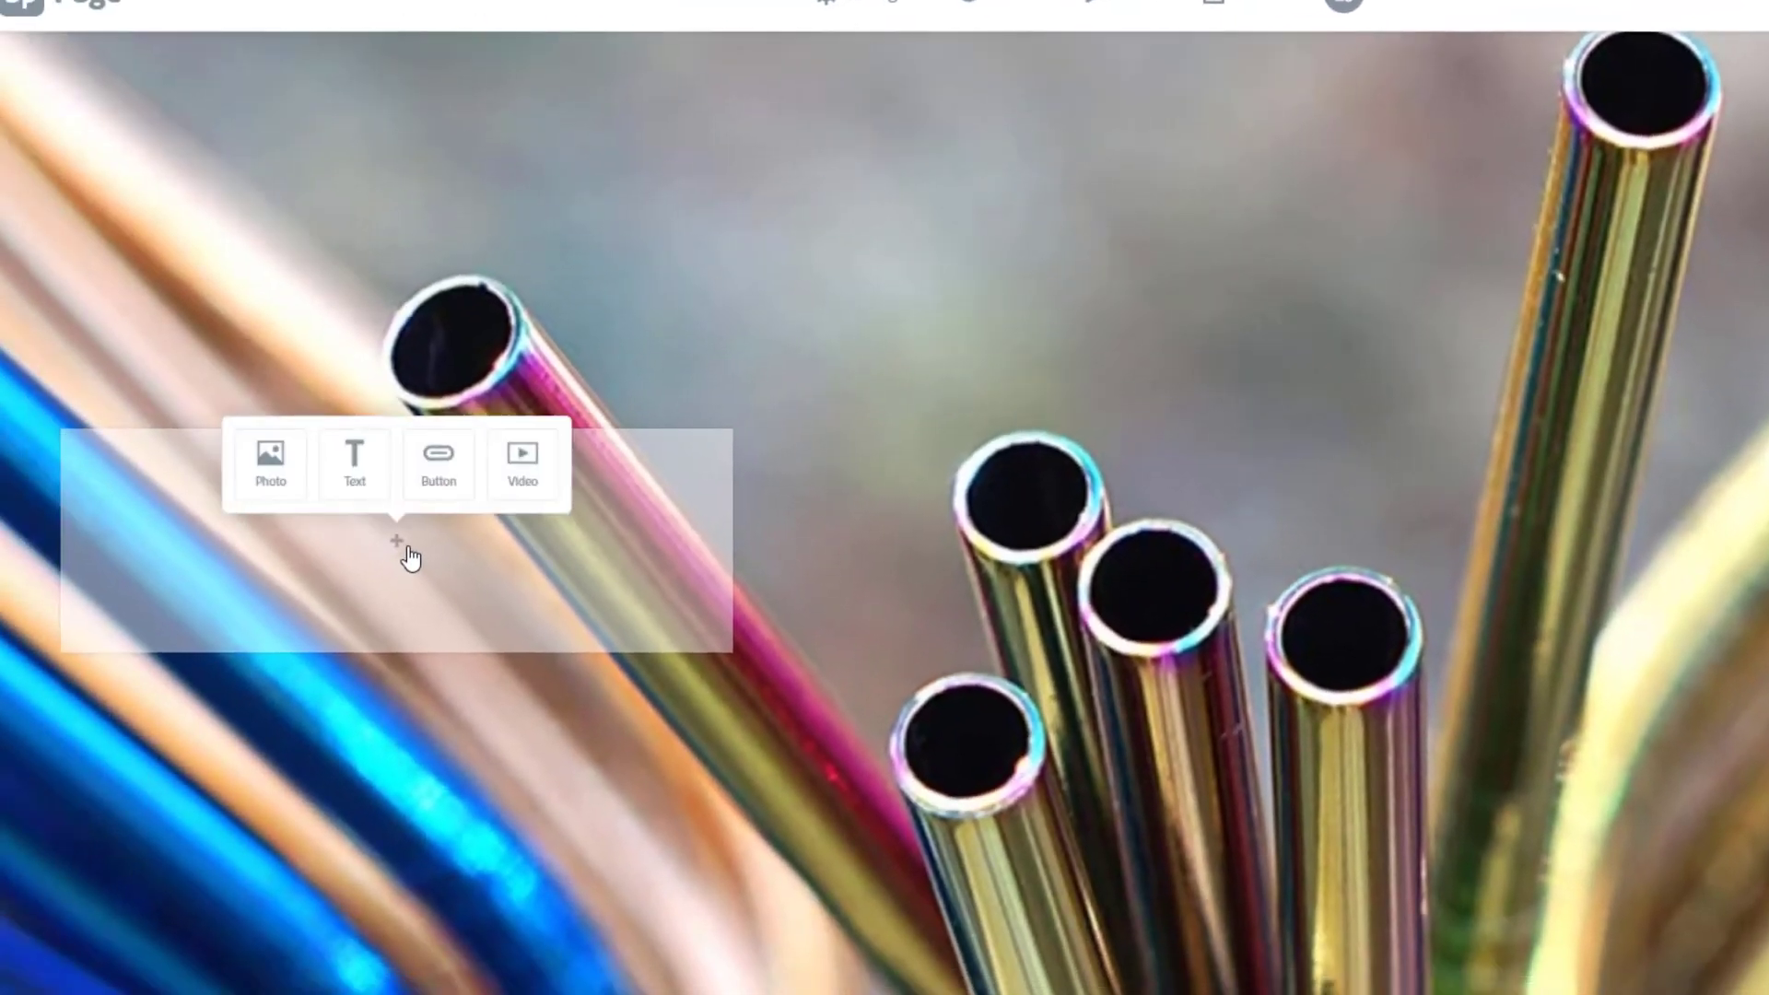
click(354, 461)
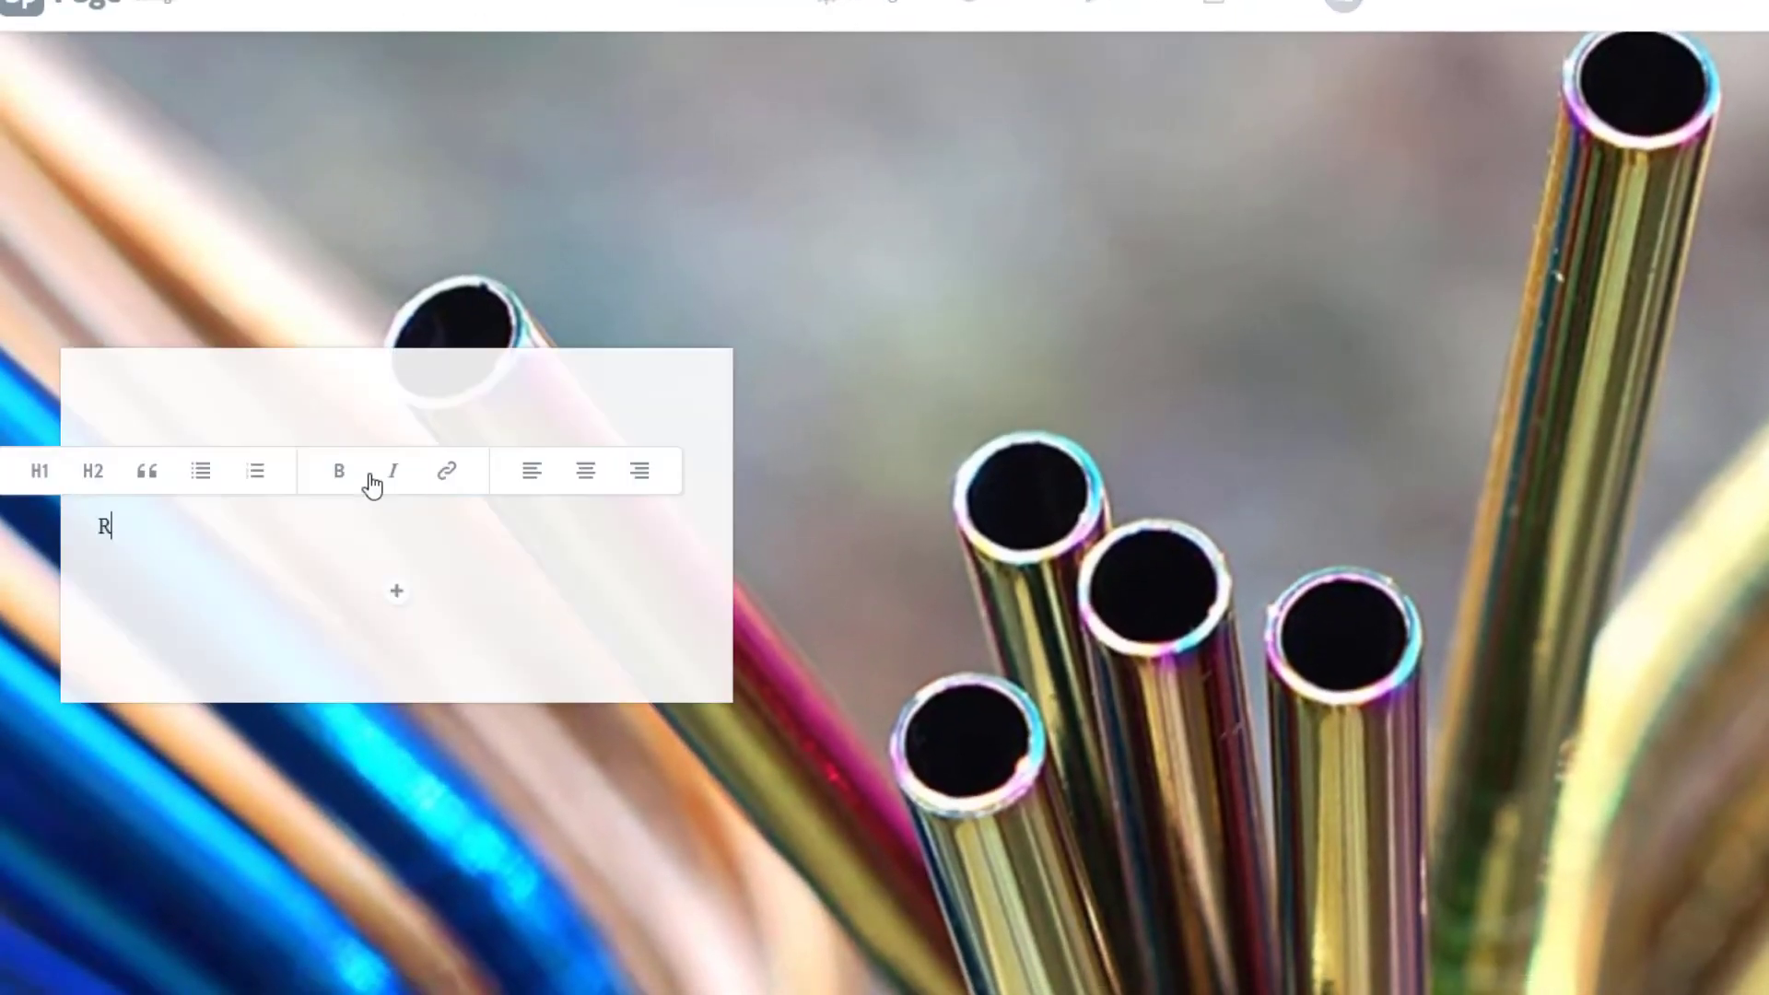
text(Avoid using straws. If you need a straw, use a reusable on)
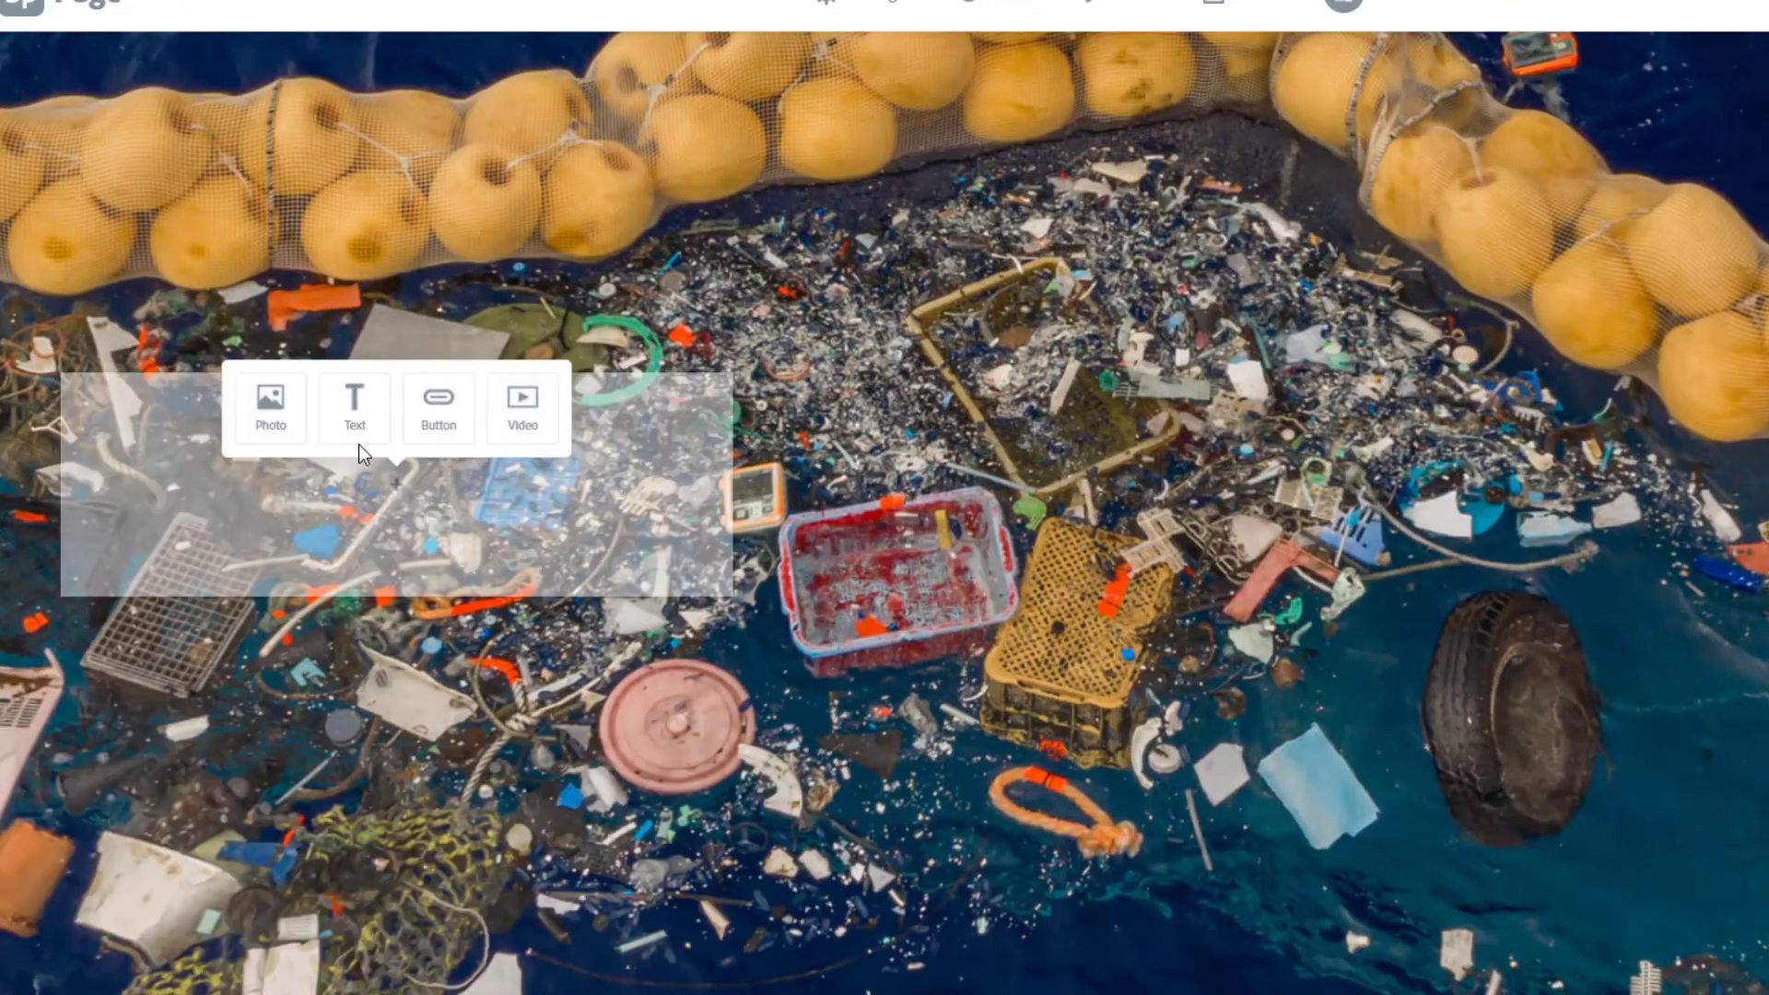
click(358, 444)
text(Contain, )
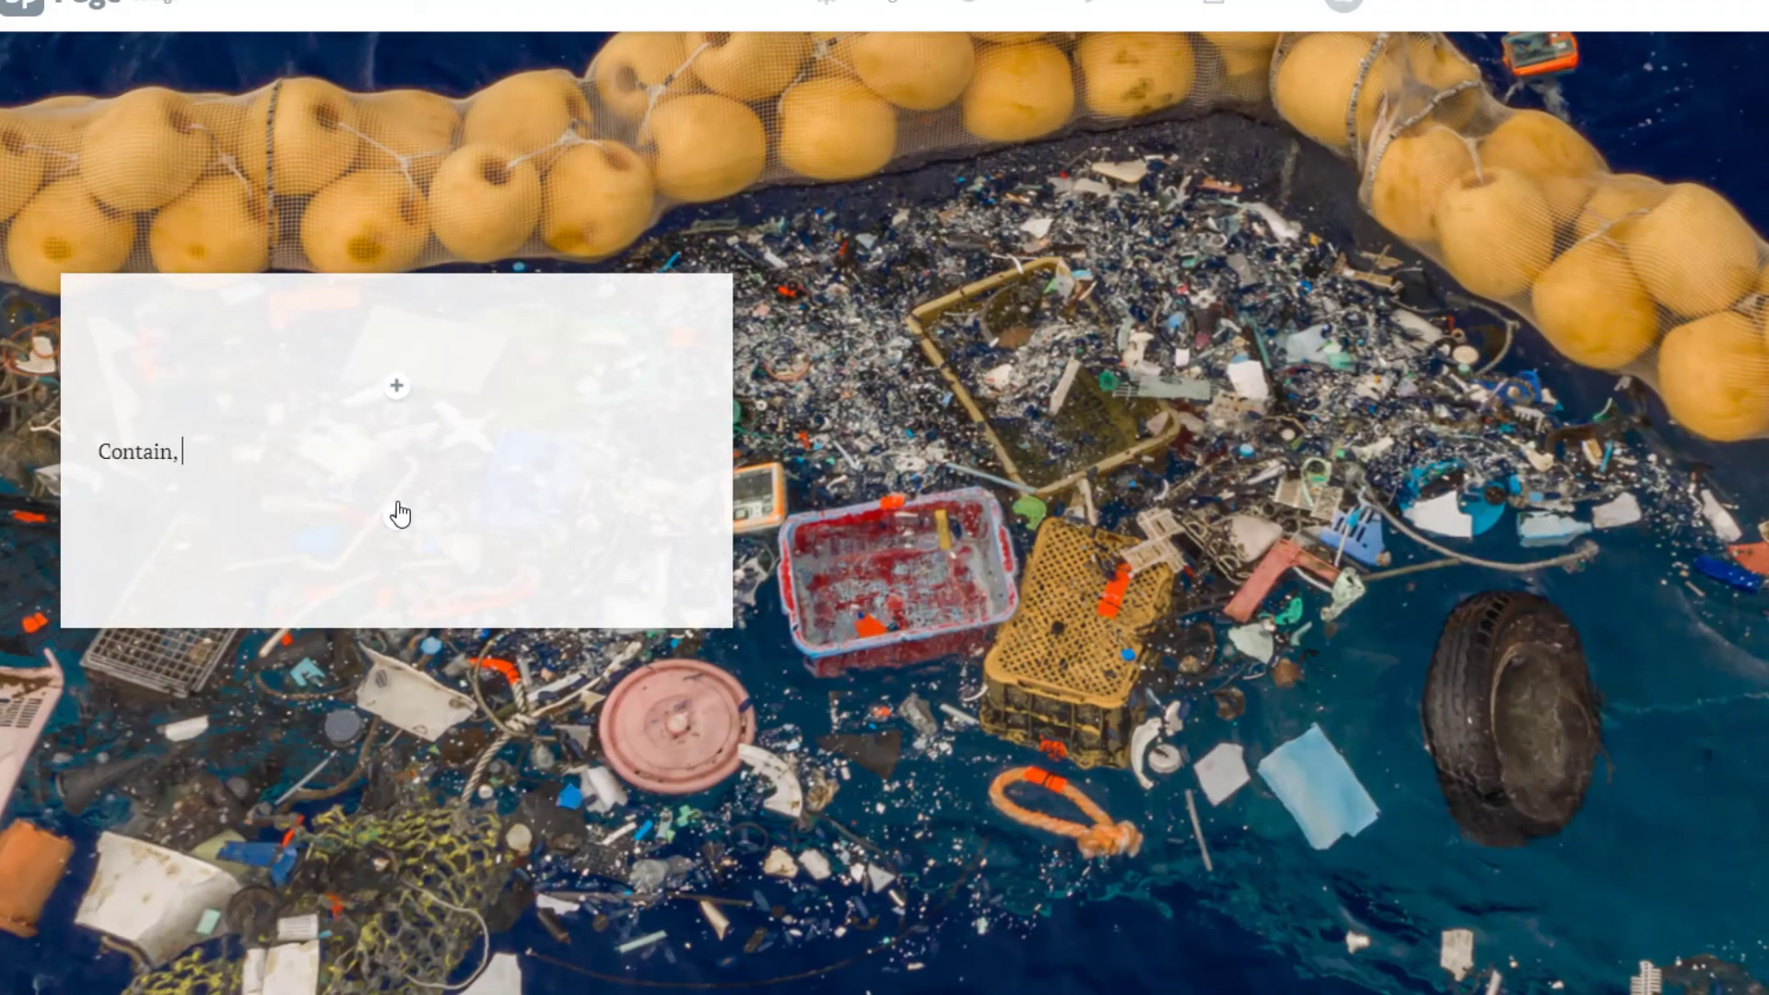
text(collect, and remote o)
key(BackSpace)
text(trash from the oceans.)
key(Return)
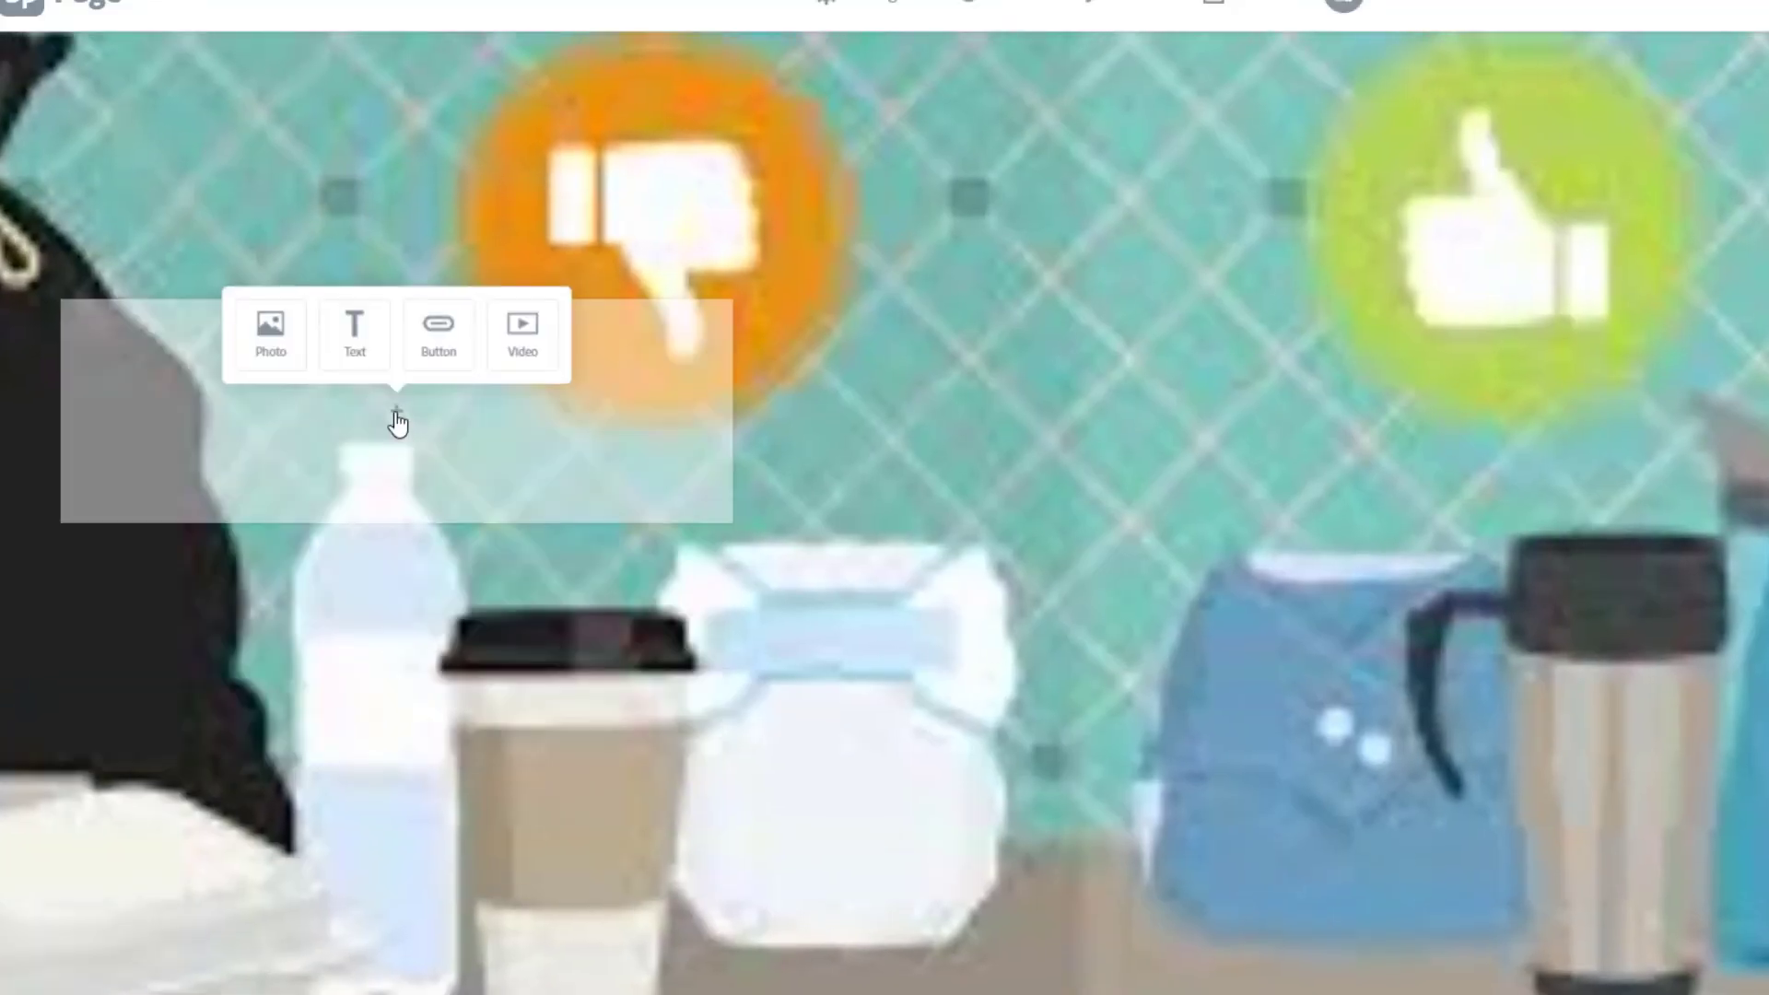
click(359, 346)
text(Reduce your use of plast)
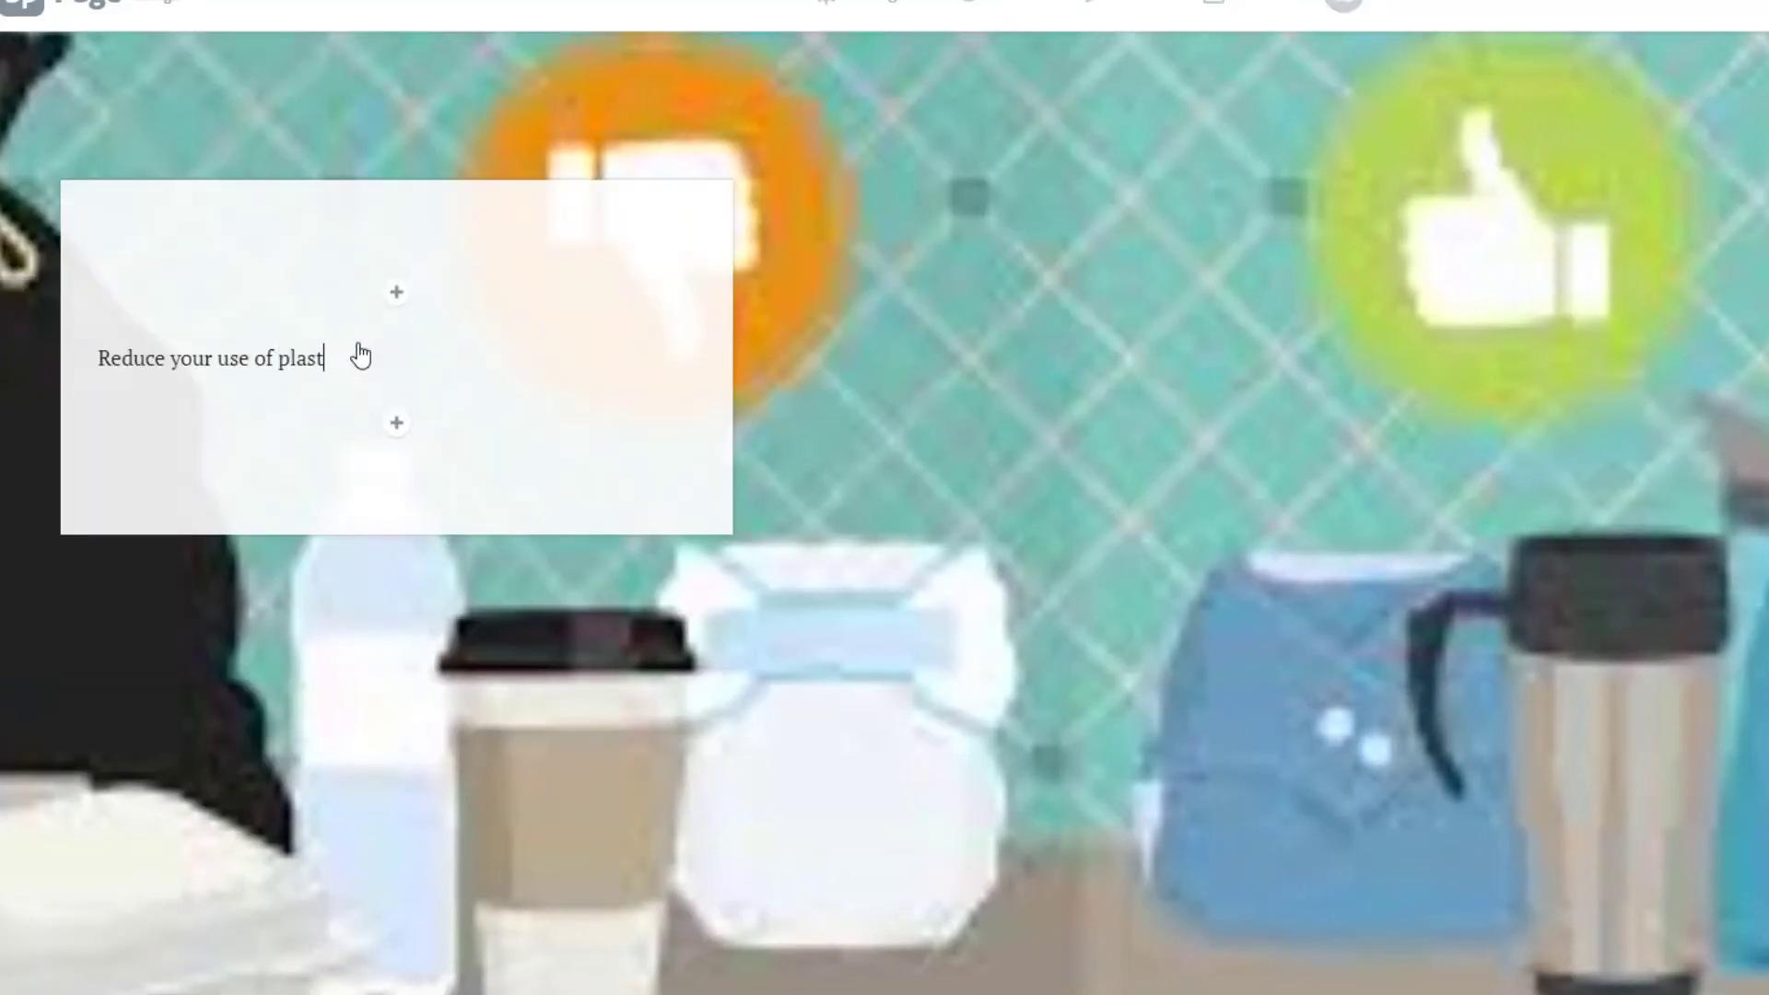
text(ics.)
Start replacing the third slide's plastics illustration via the glideshow's photo editor
click(1407, 632)
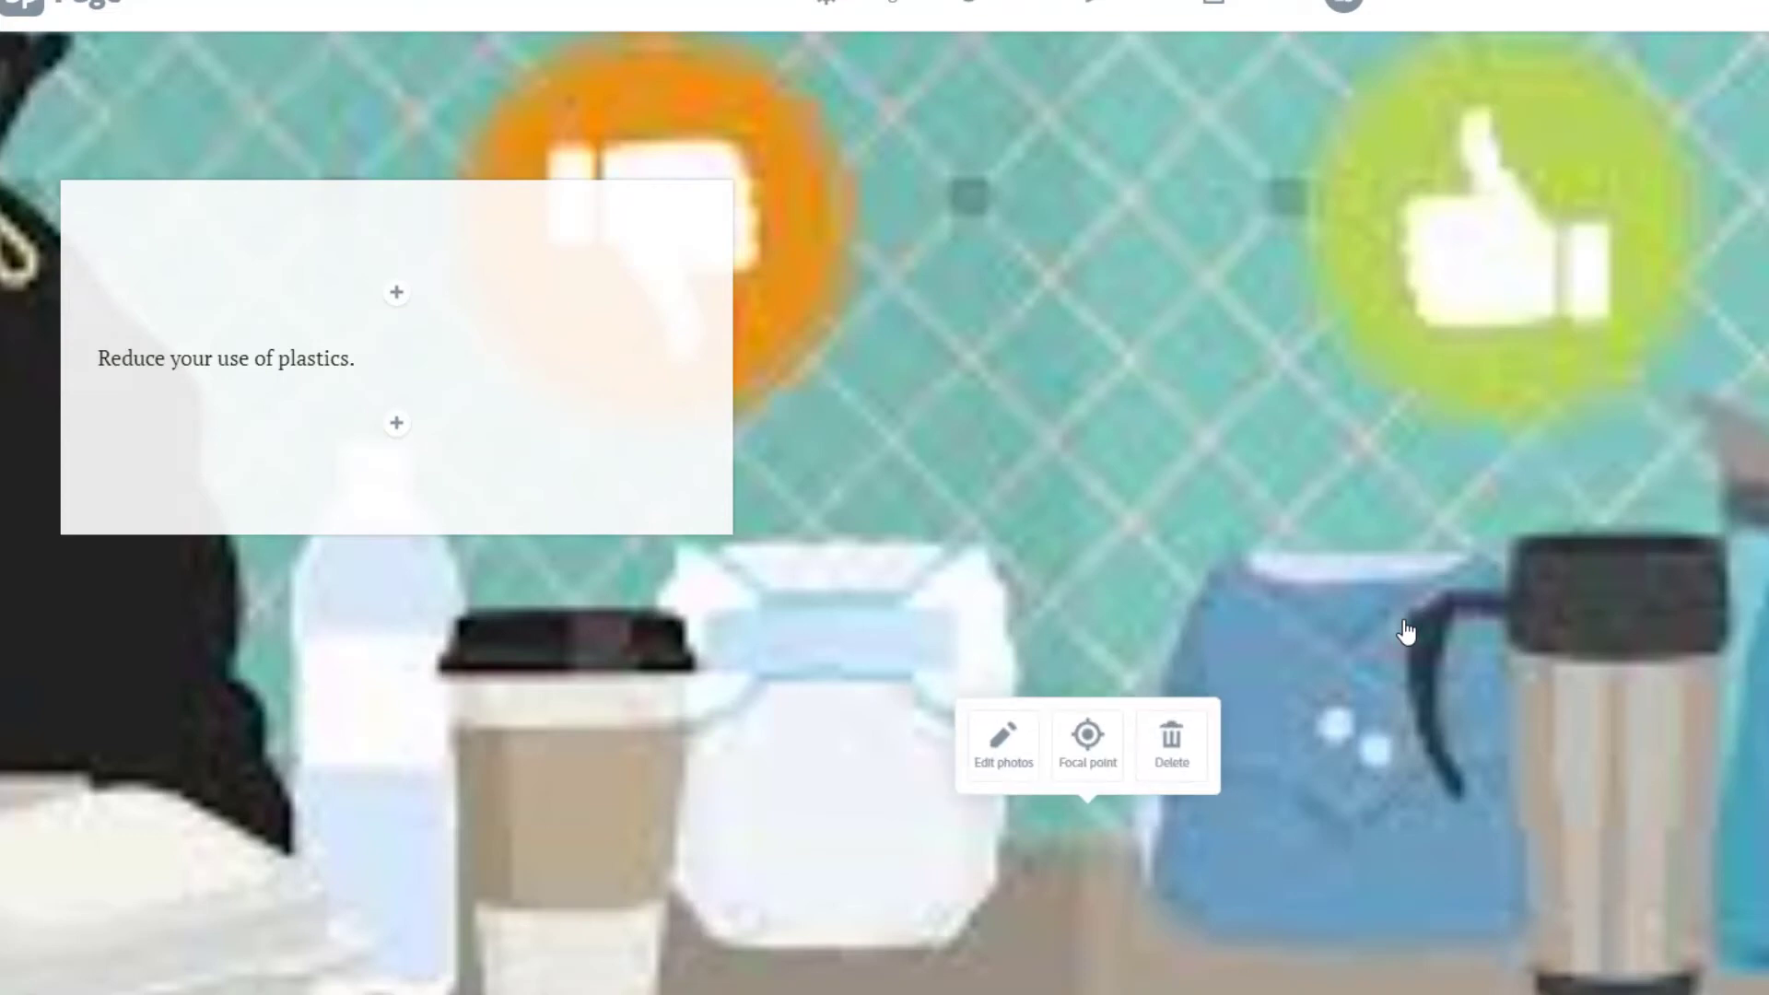
click(995, 776)
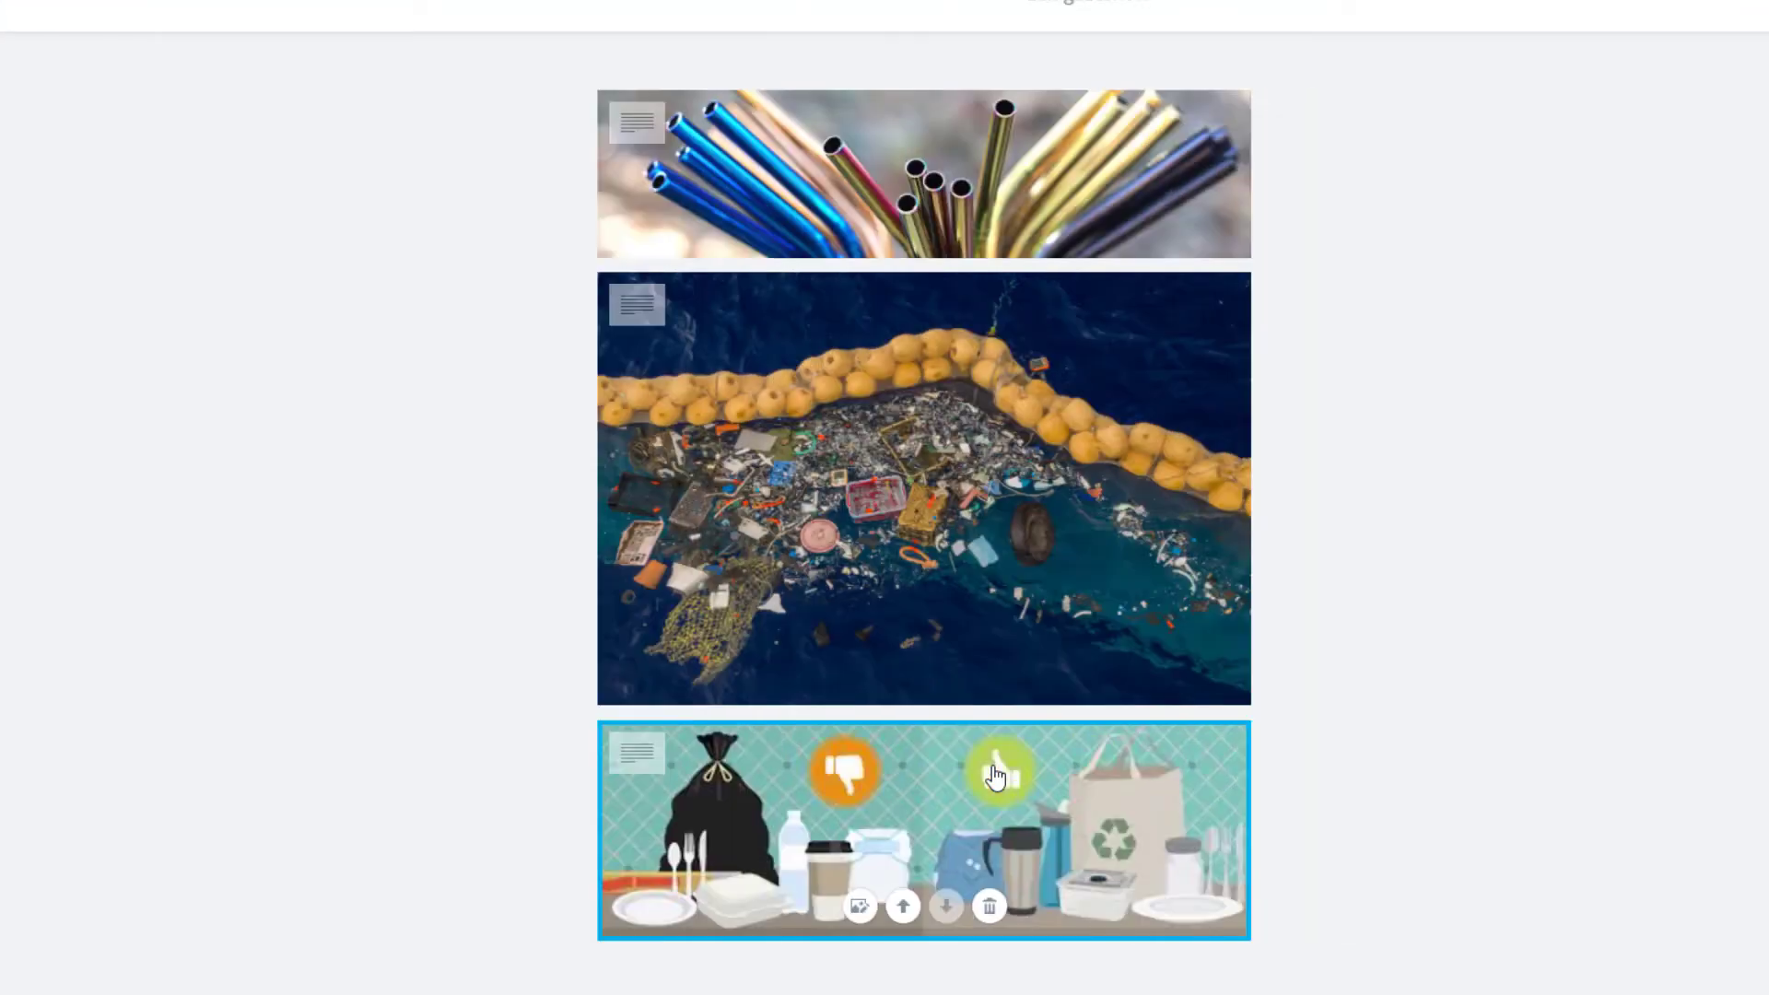
click(858, 907)
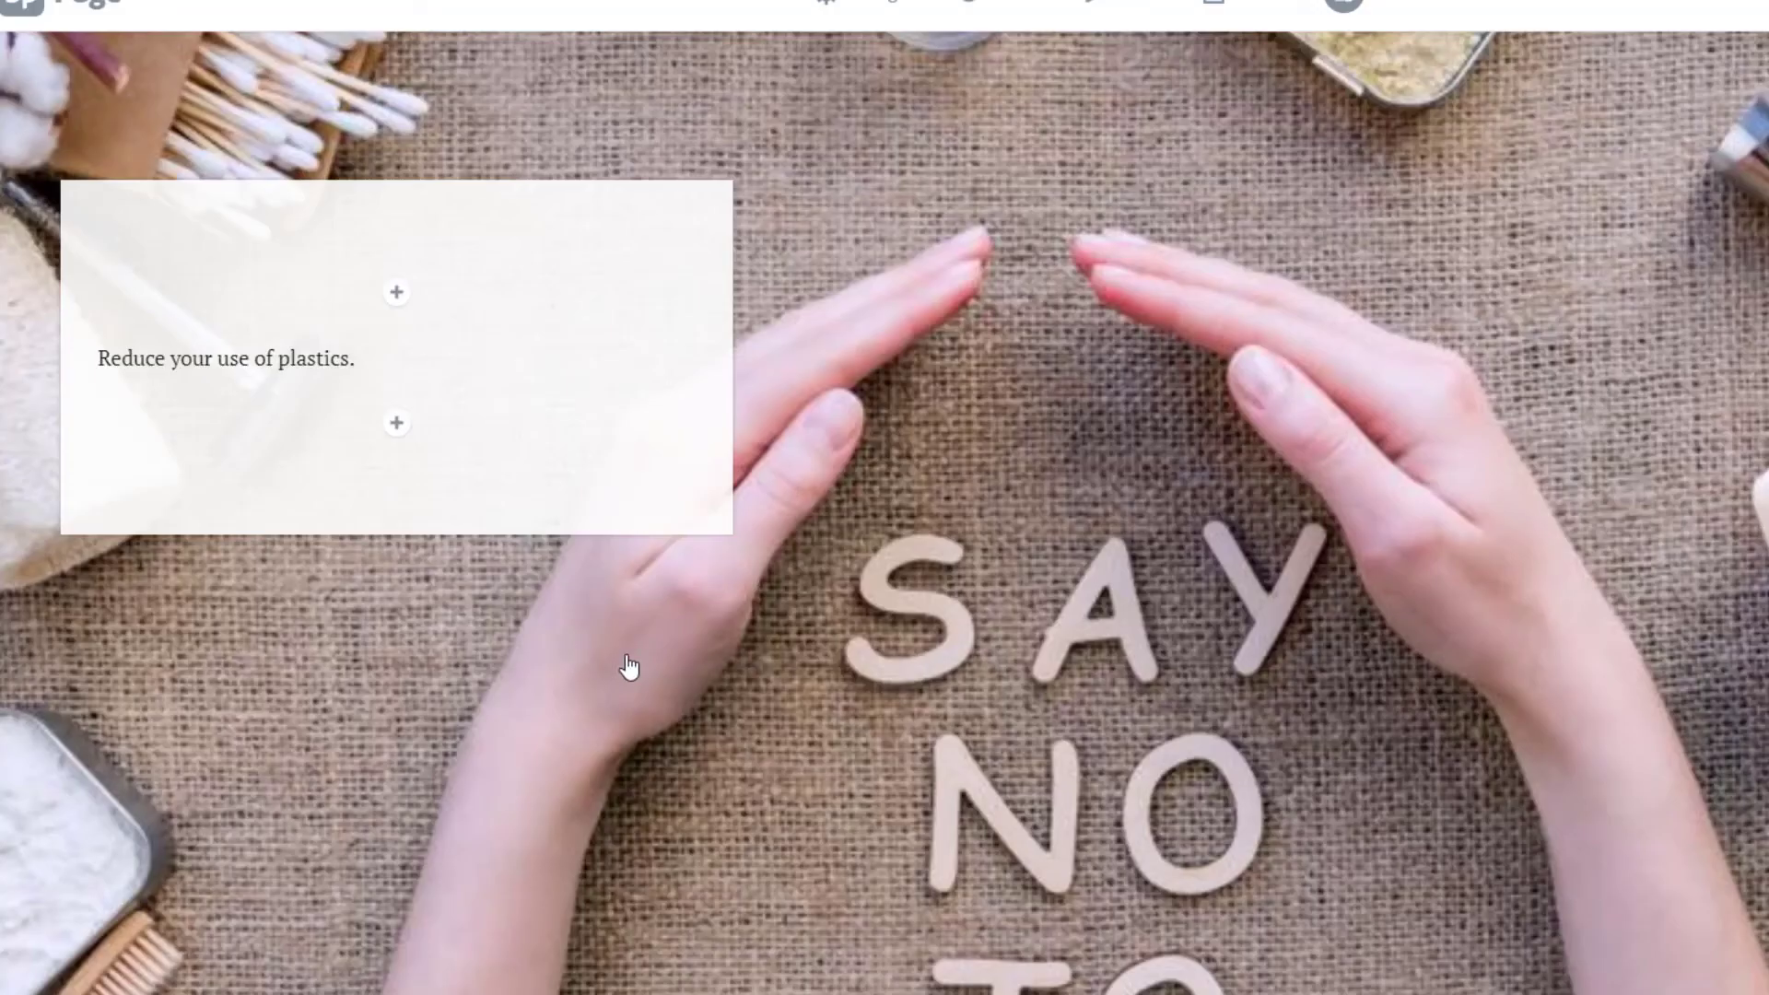
scroll(645, 674, down, 5)
scroll(695, 678, down, 2)
mouse_move(789, 869)
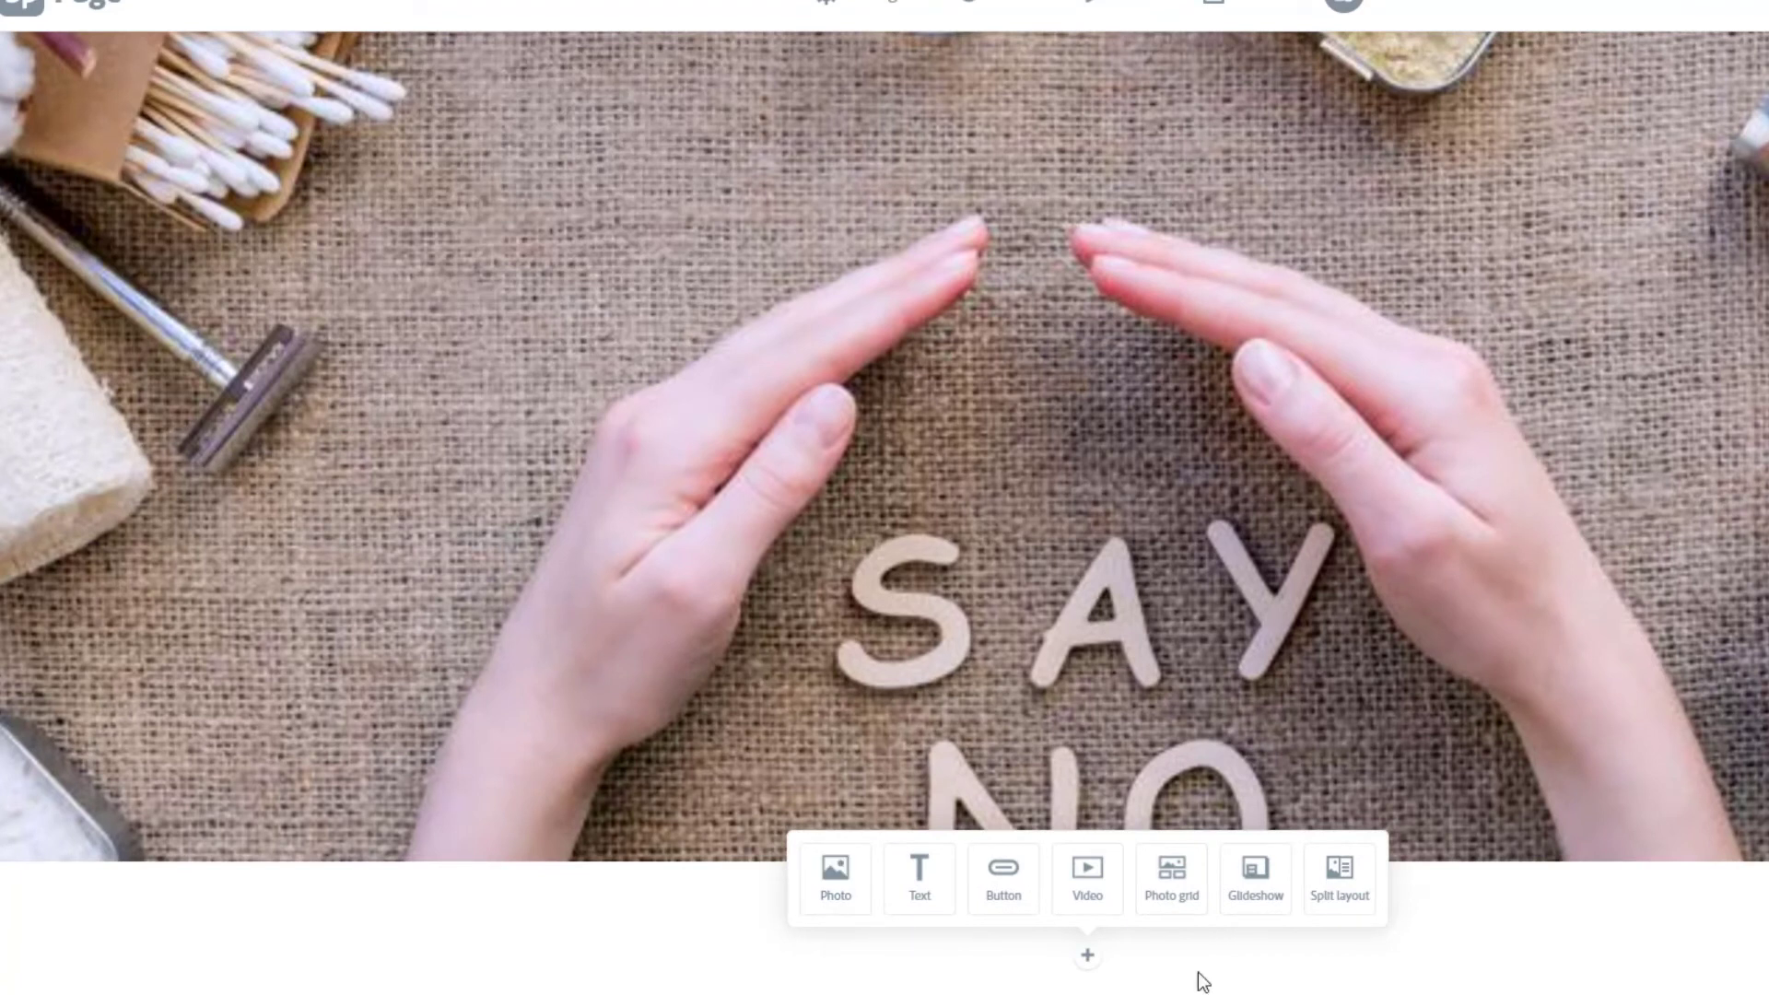
click(998, 892)
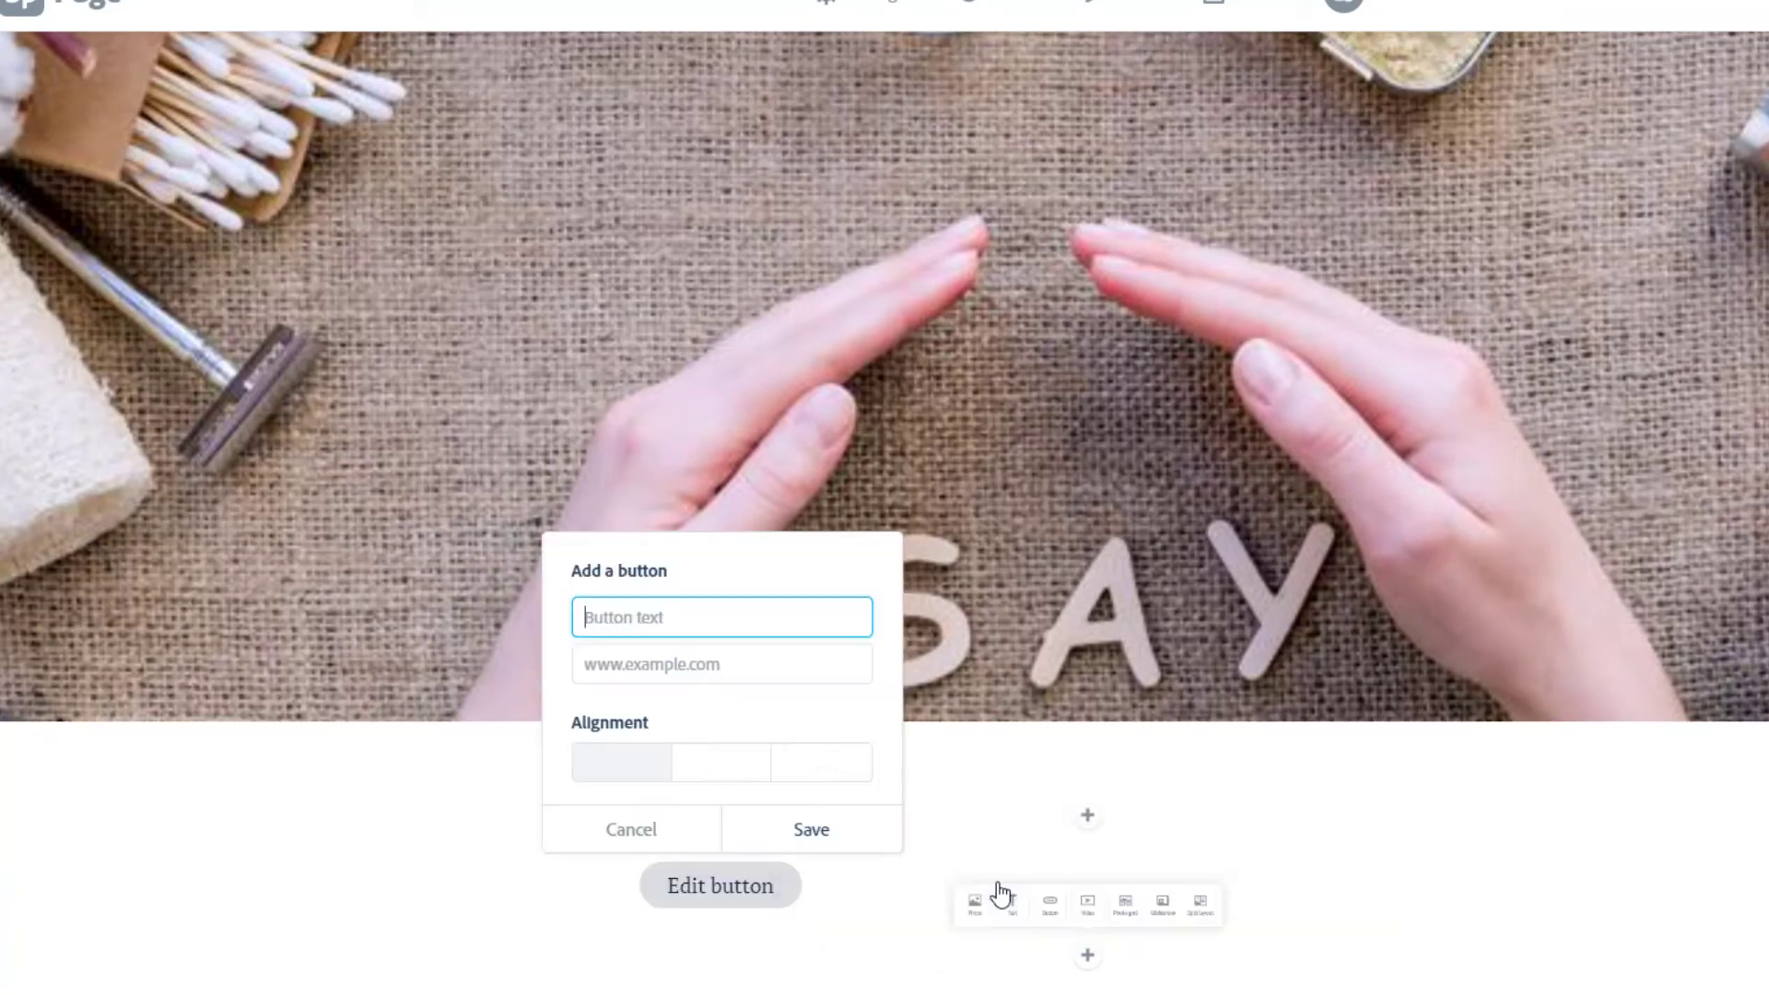
click(672, 832)
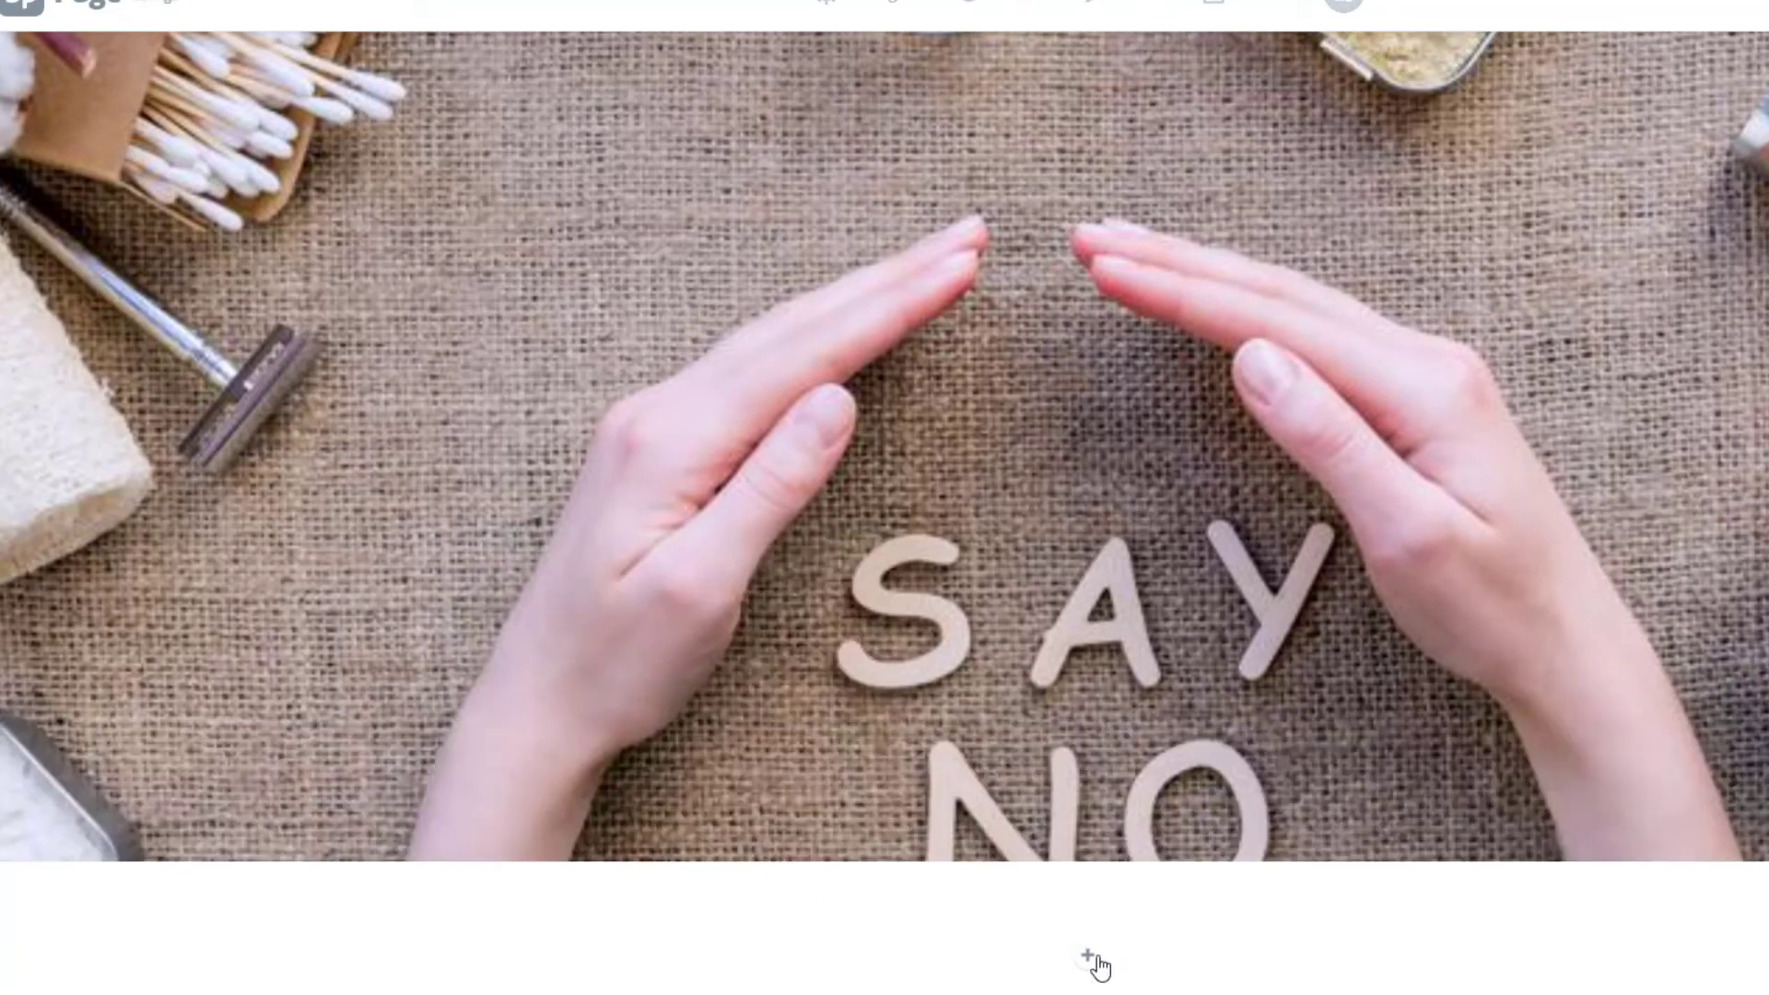
click(1089, 959)
click(1090, 892)
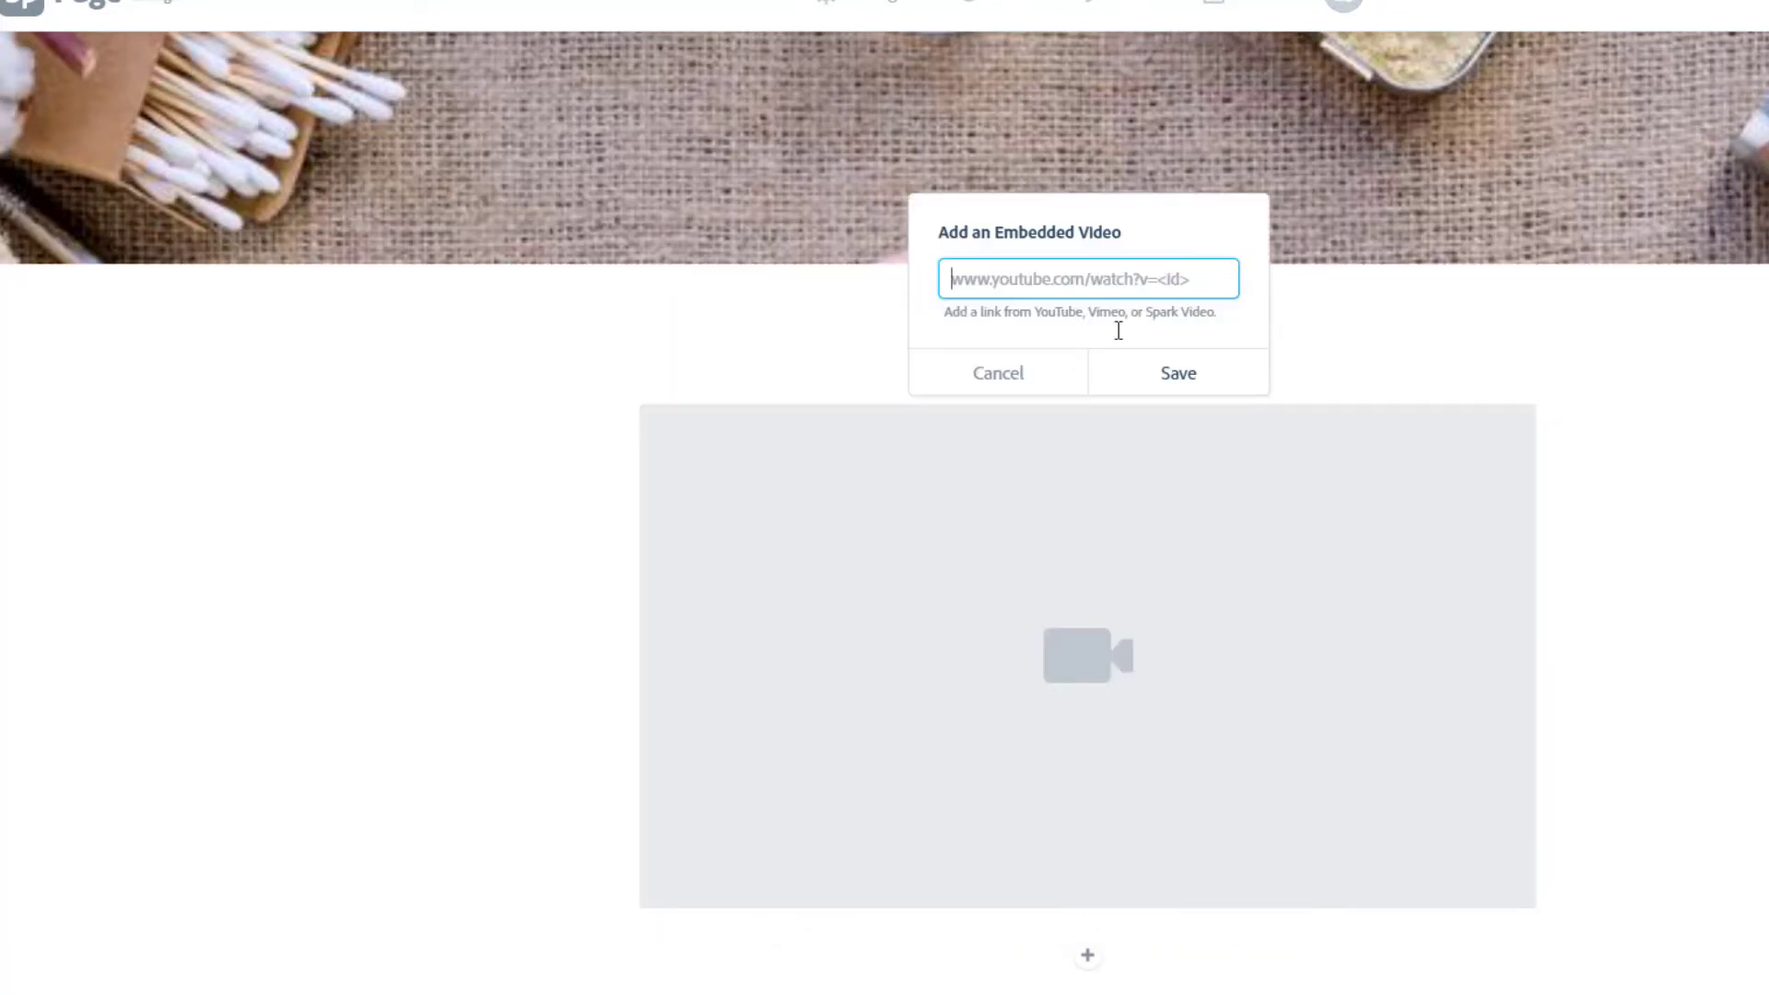
click(1001, 374)
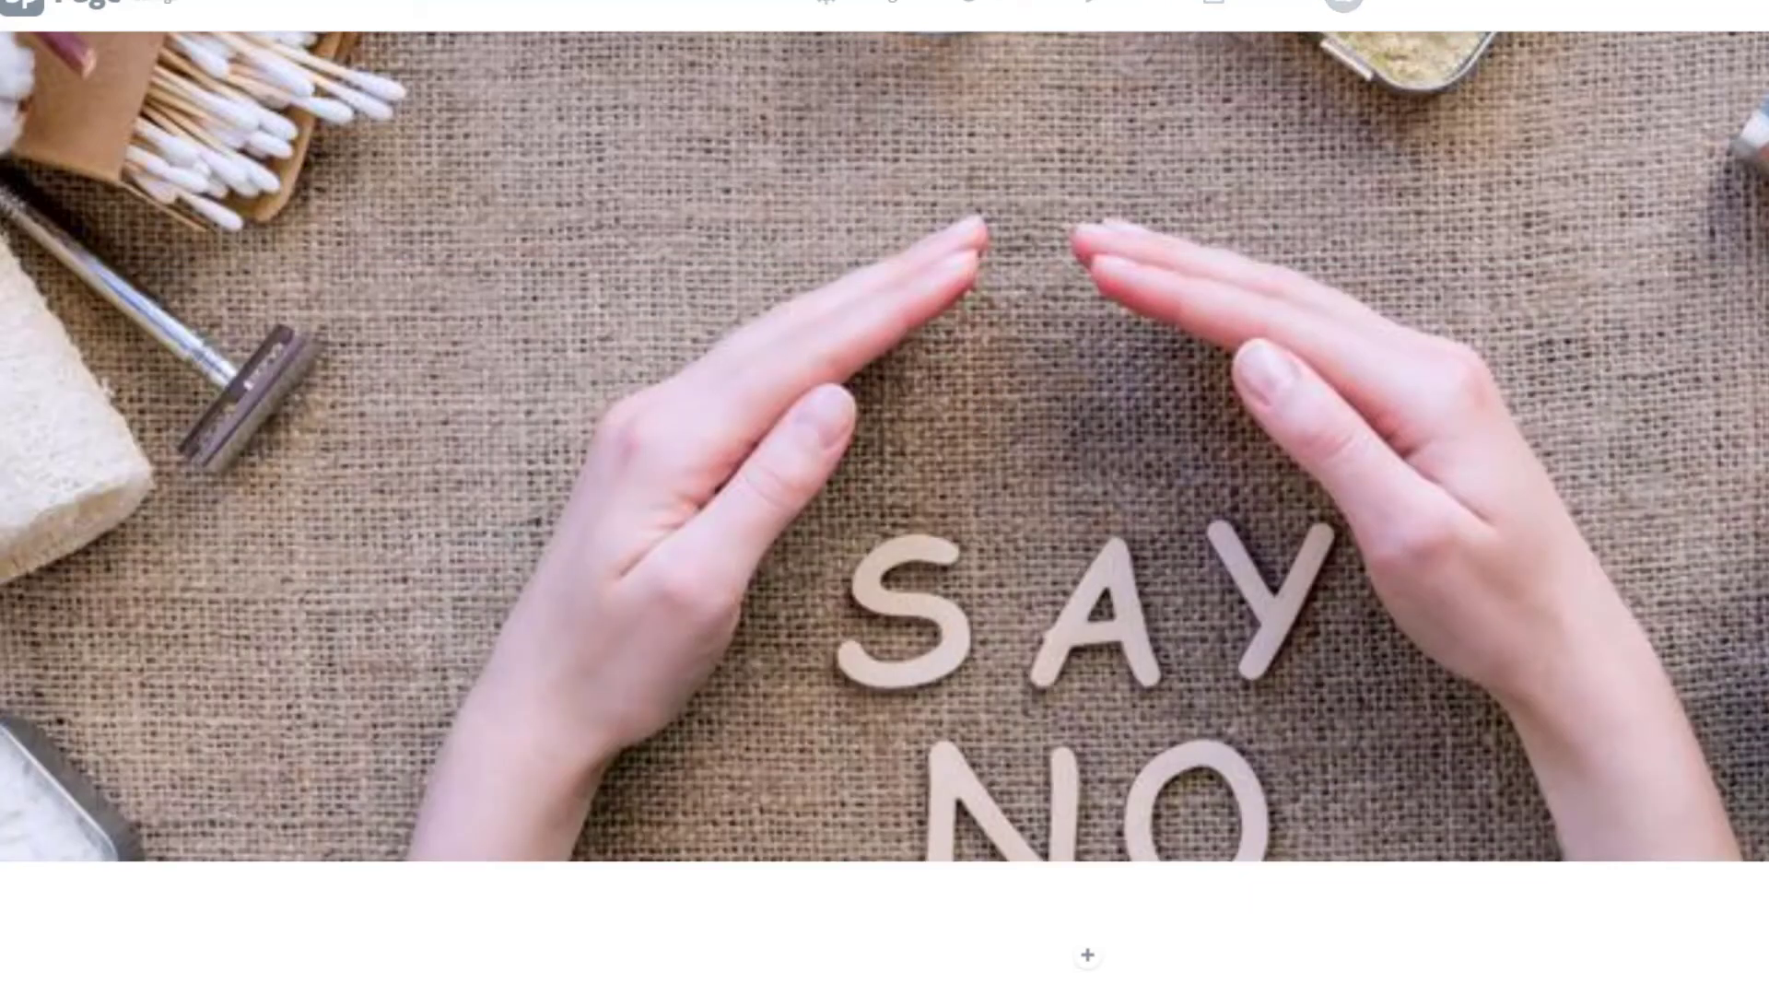
click(1088, 956)
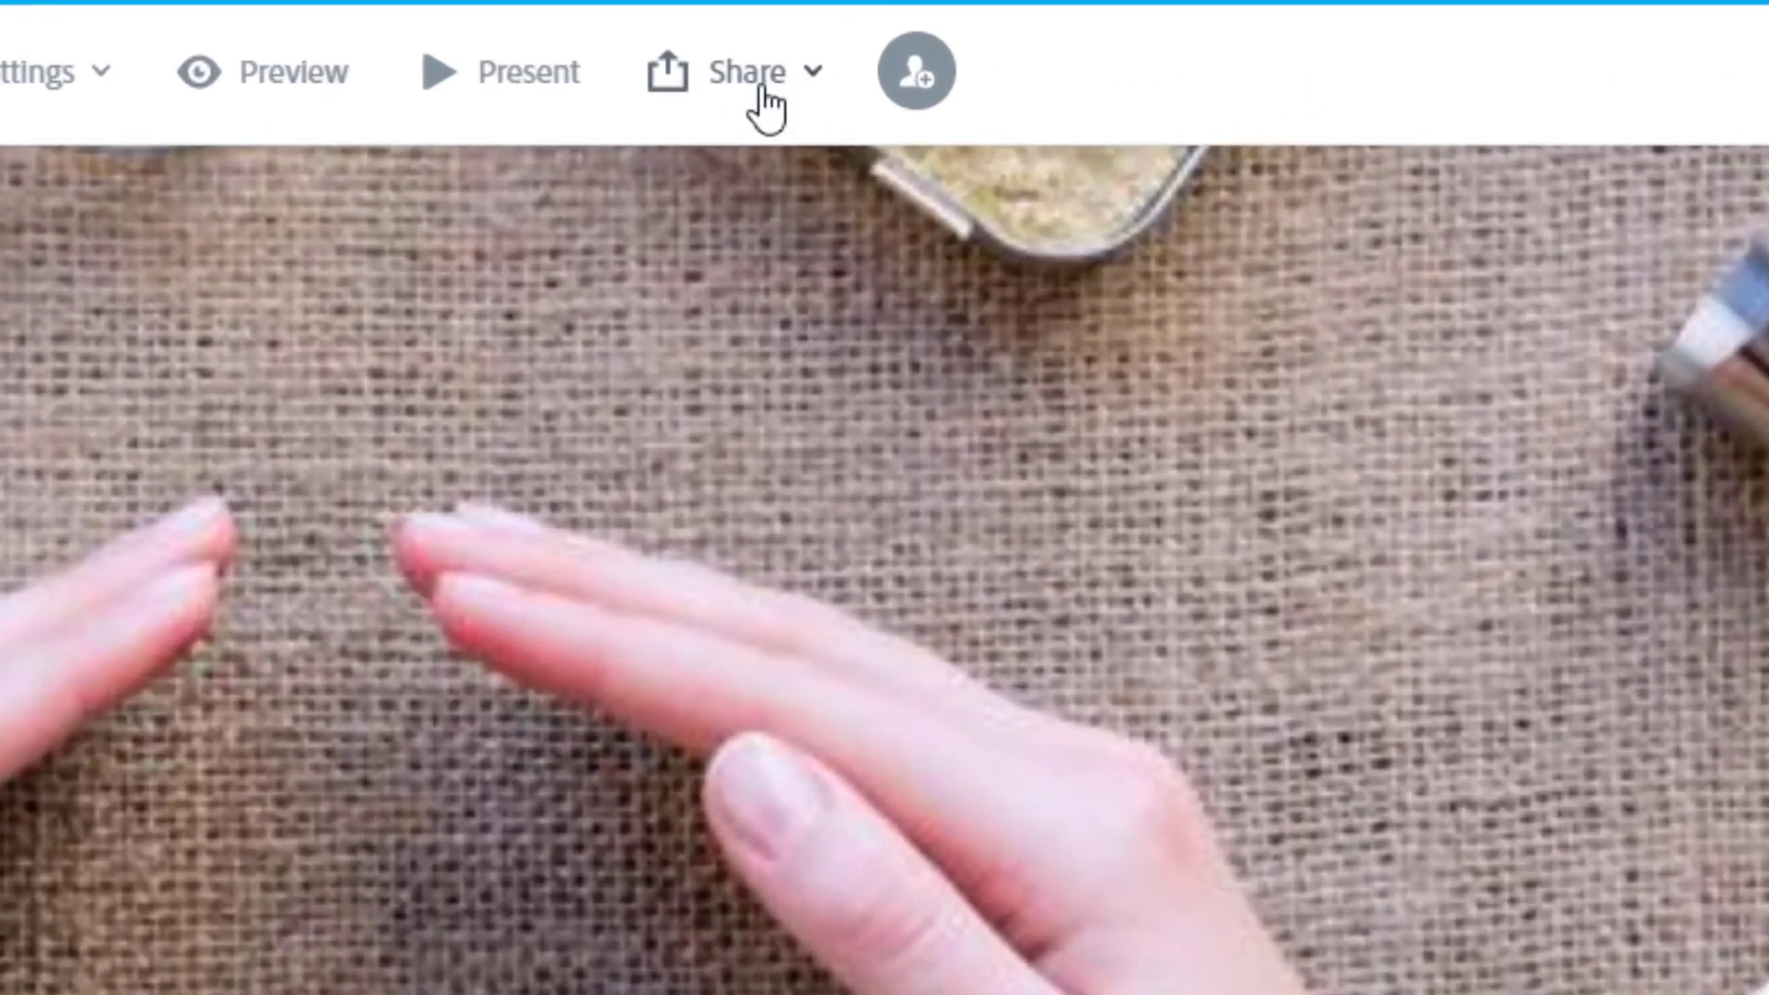
Publish the page in the Education category and copy its shareable link
click(753, 81)
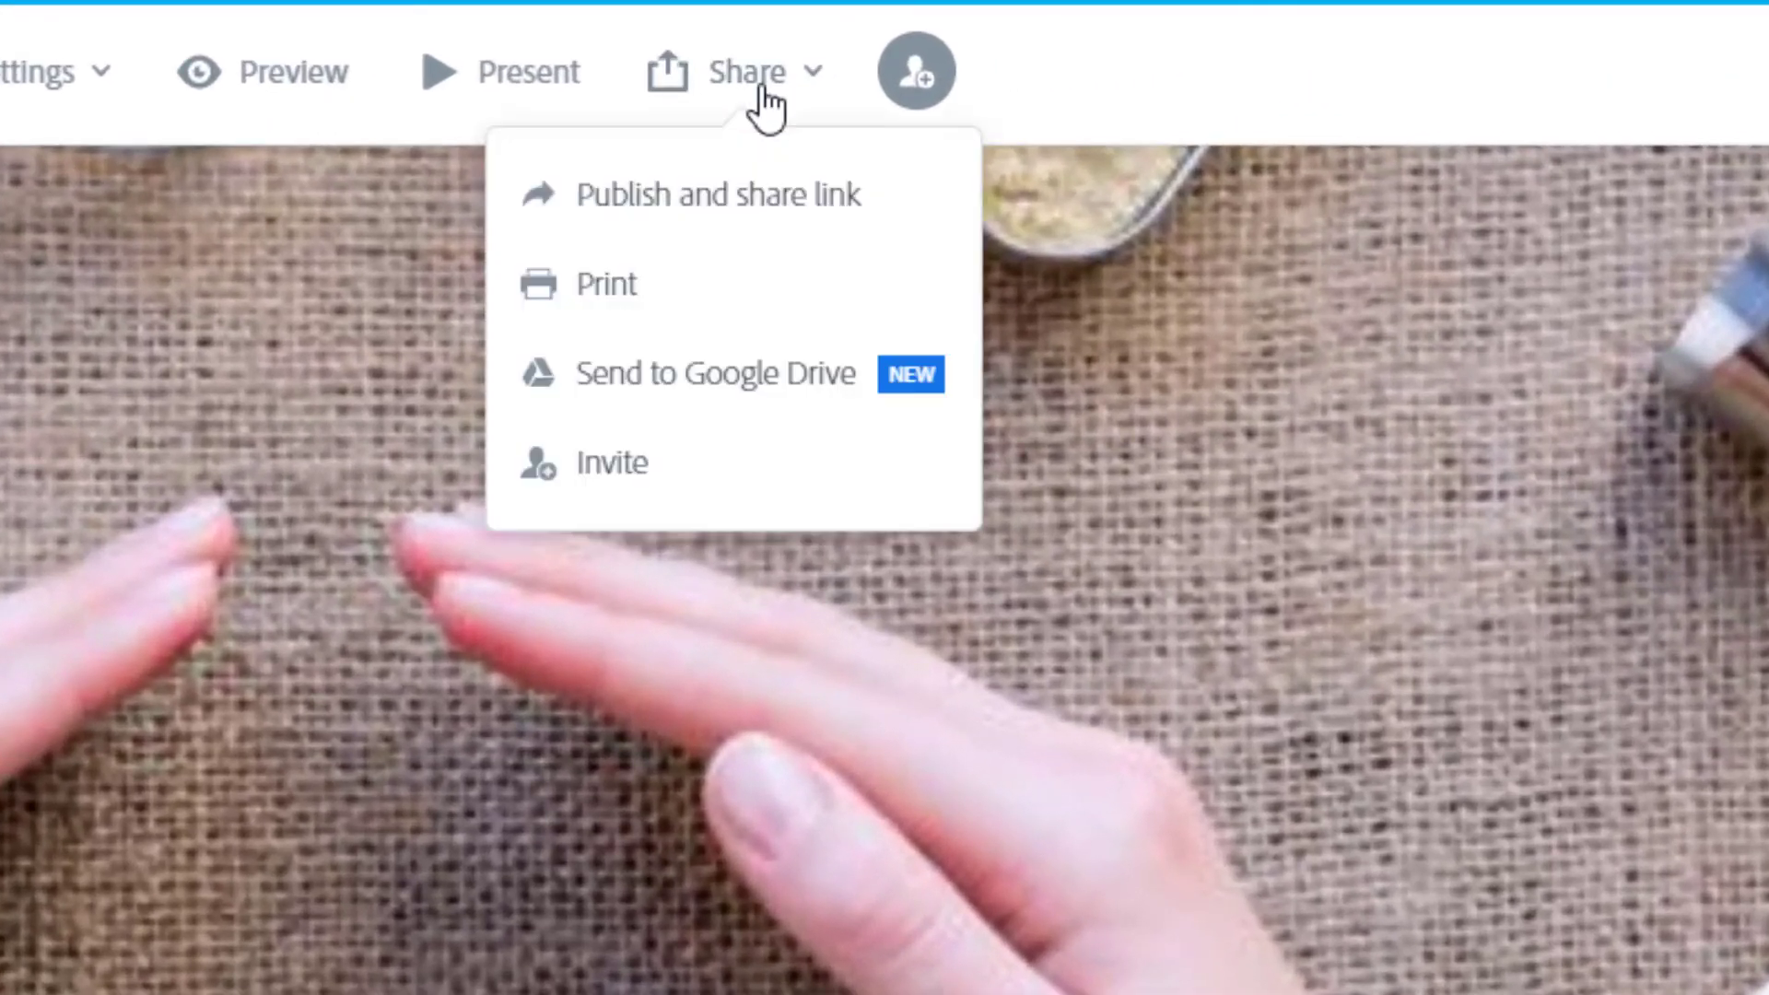
click(726, 212)
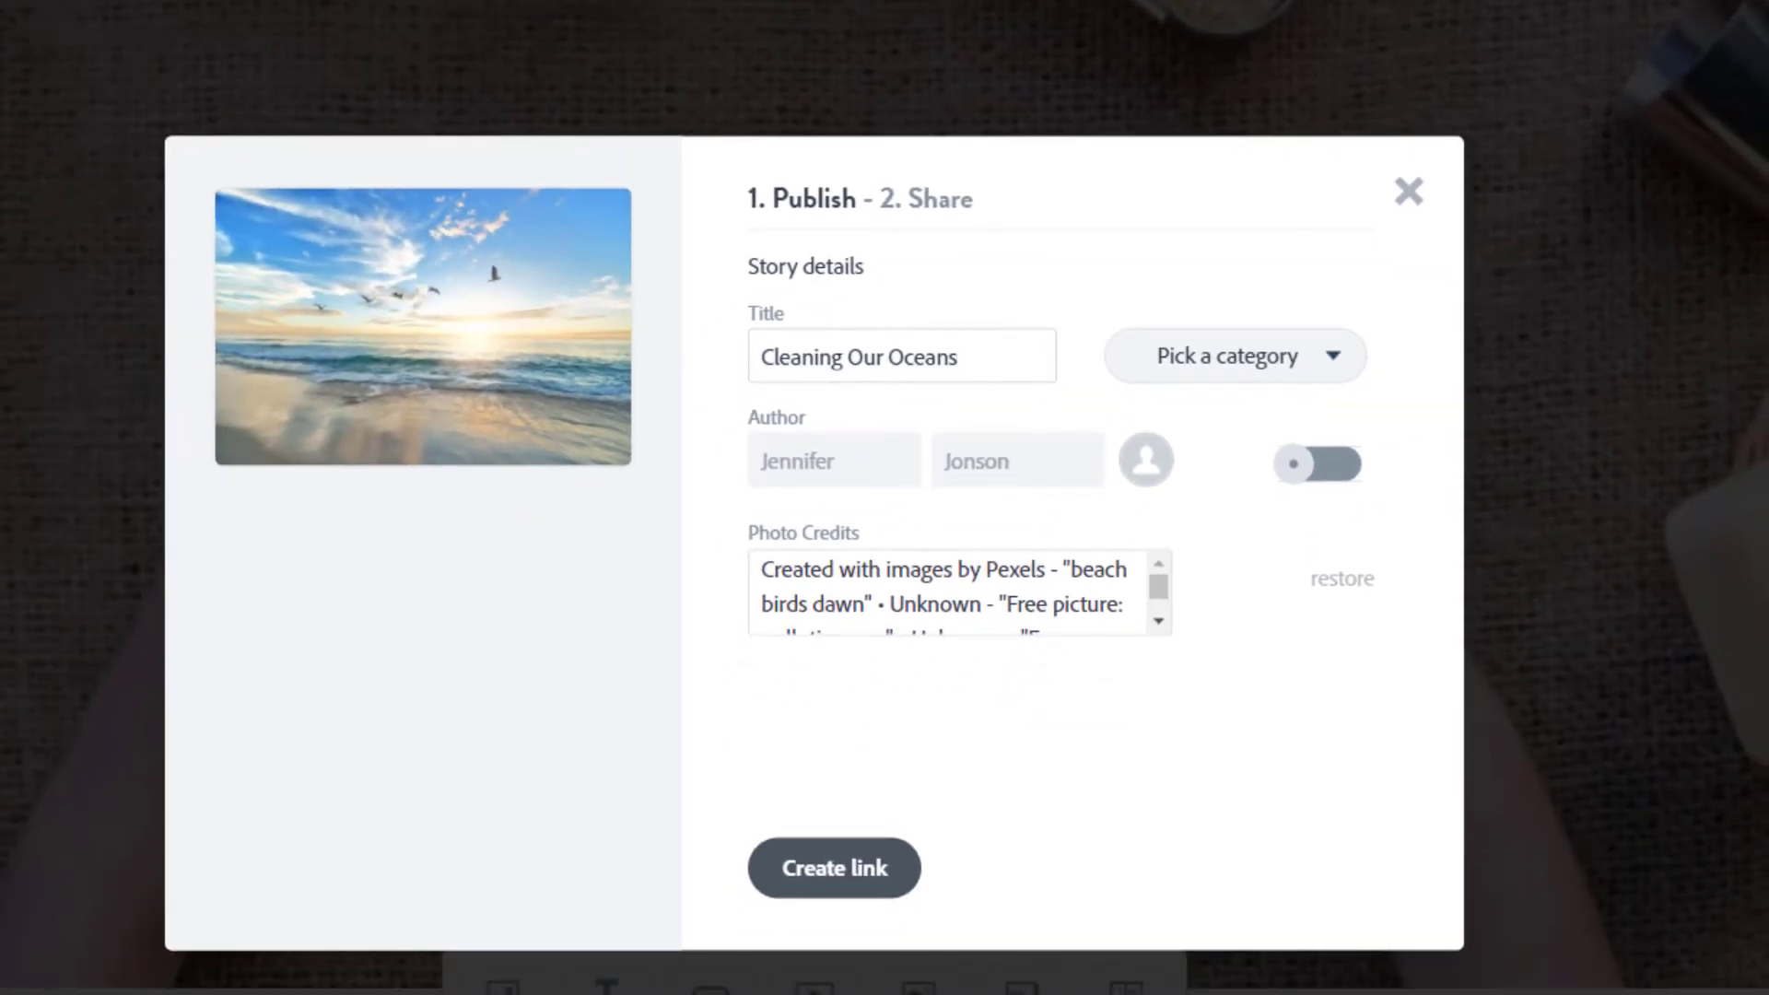
click(1212, 376)
click(1189, 522)
click(848, 867)
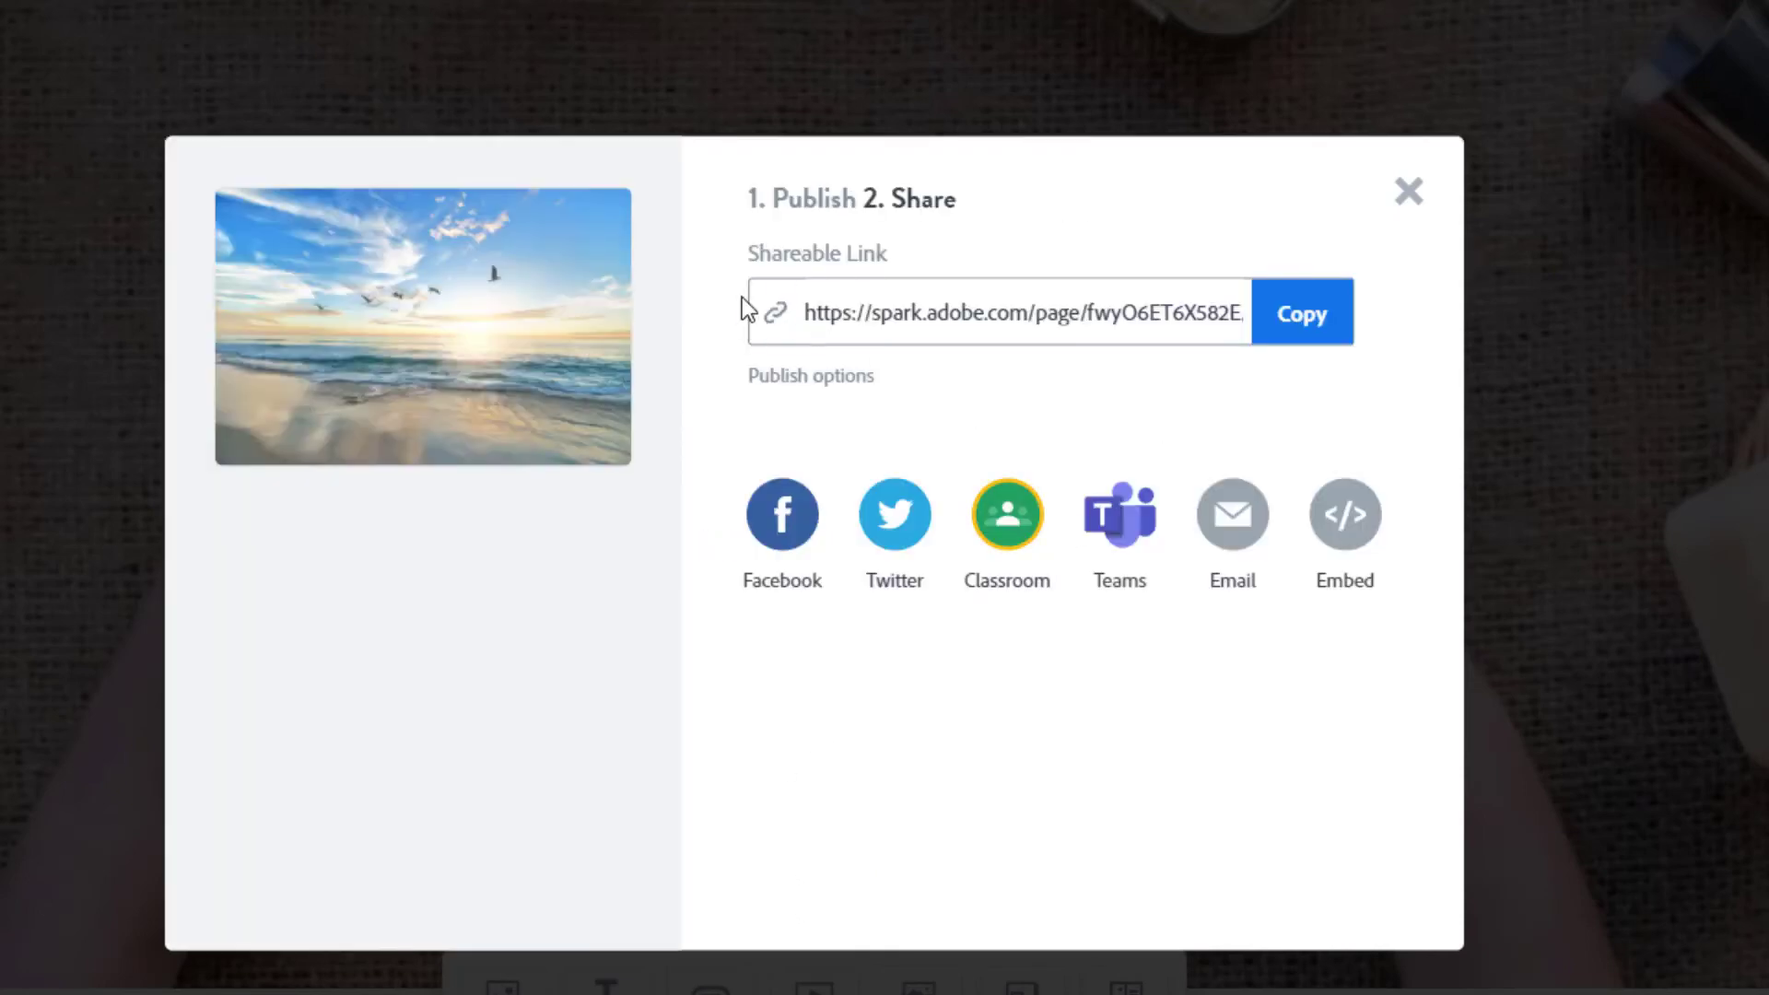
click(1302, 315)
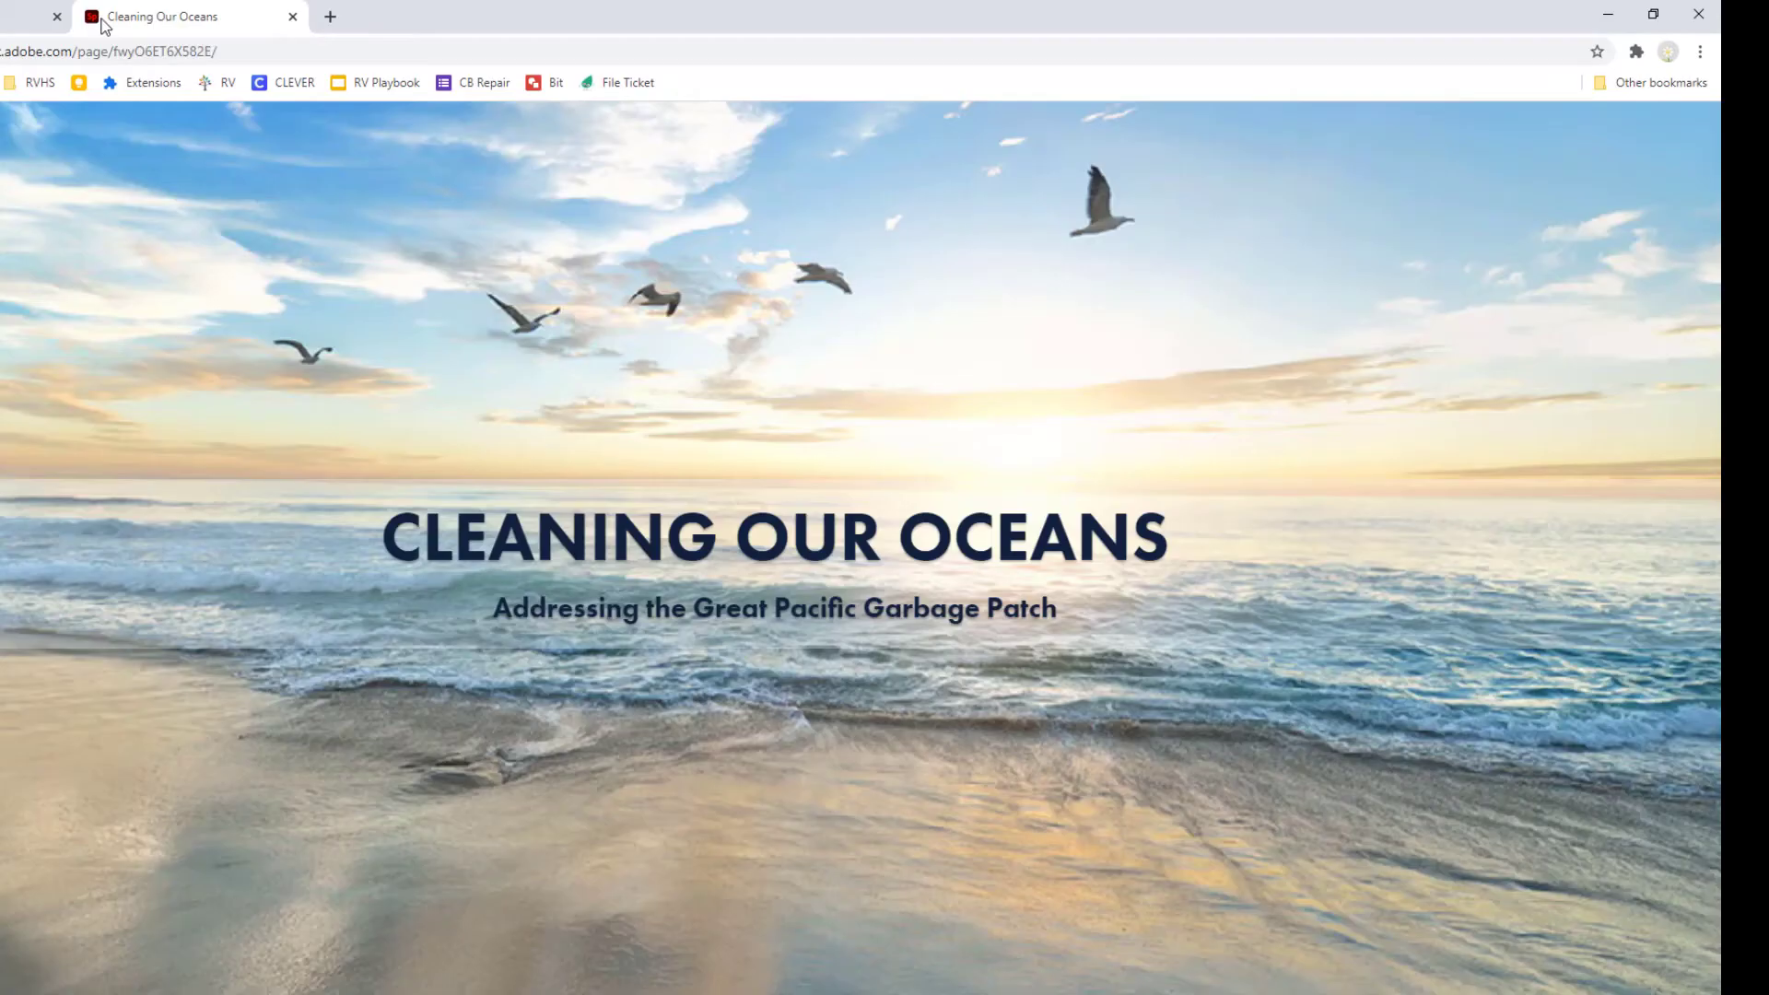
Scroll the live page down to the SOLUTIONS slides, then go to spark.adobe.com/sp/
scroll(543, 475, down, 5)
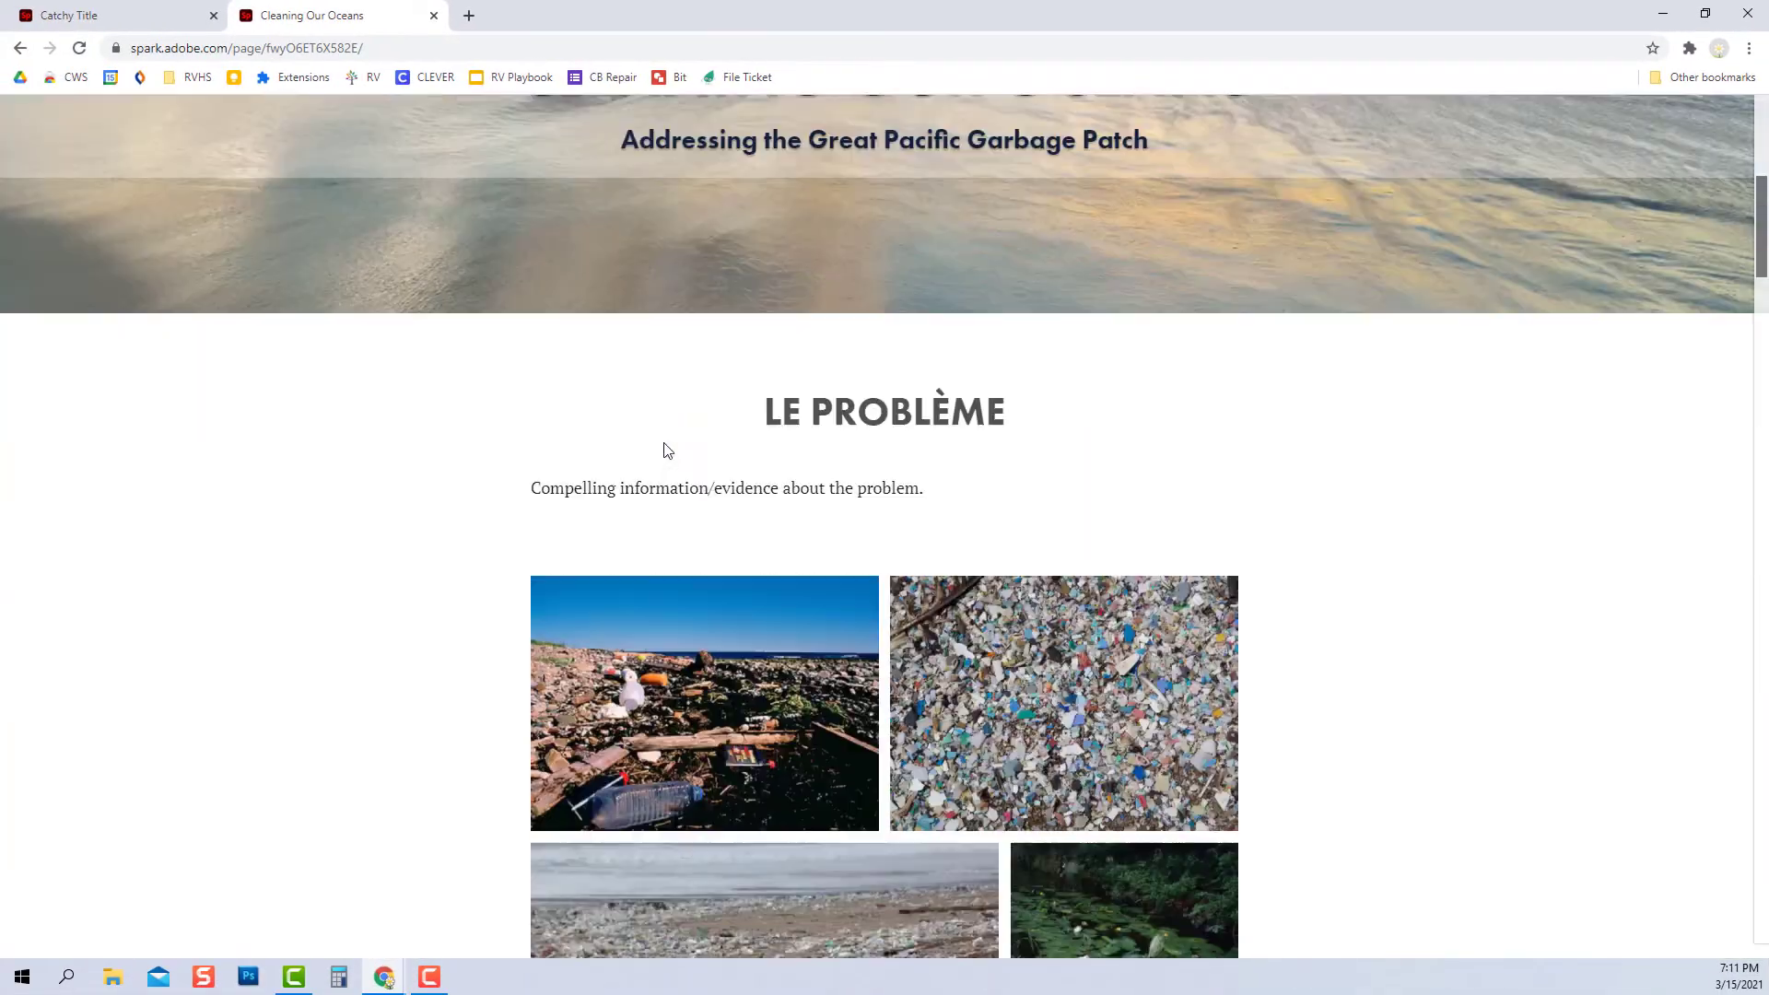
scroll(665, 446, down, 15)
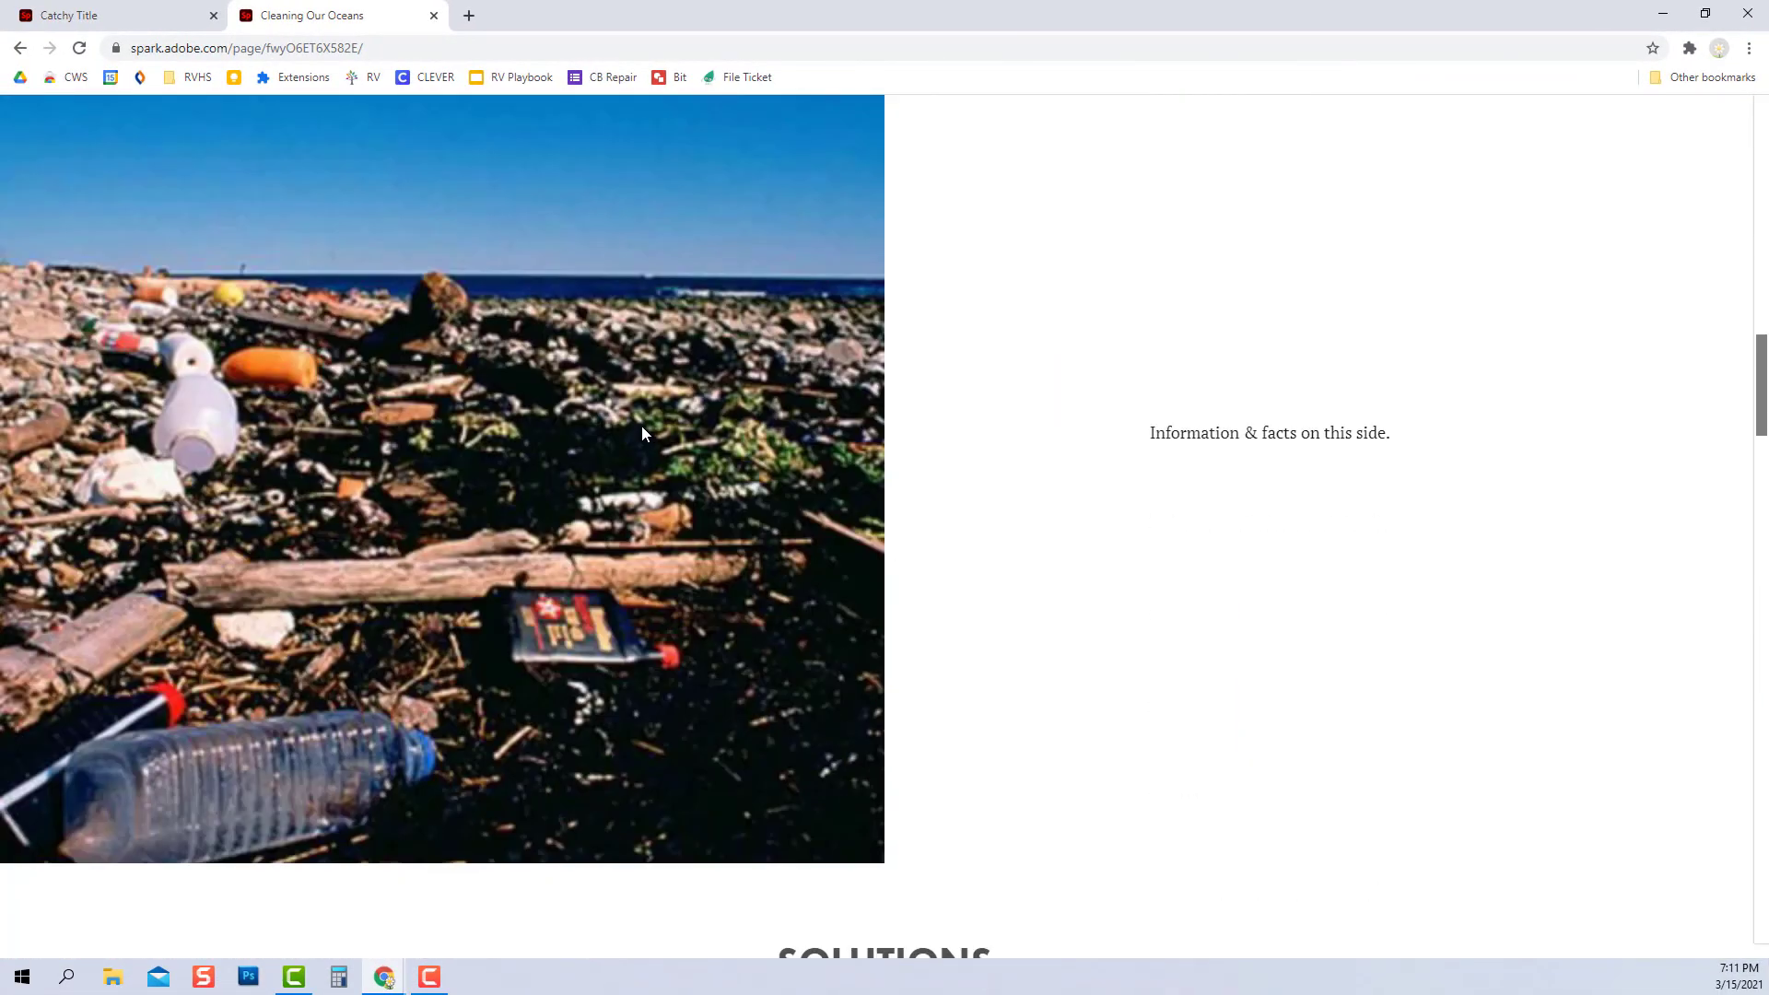
scroll(642, 427, down, 14)
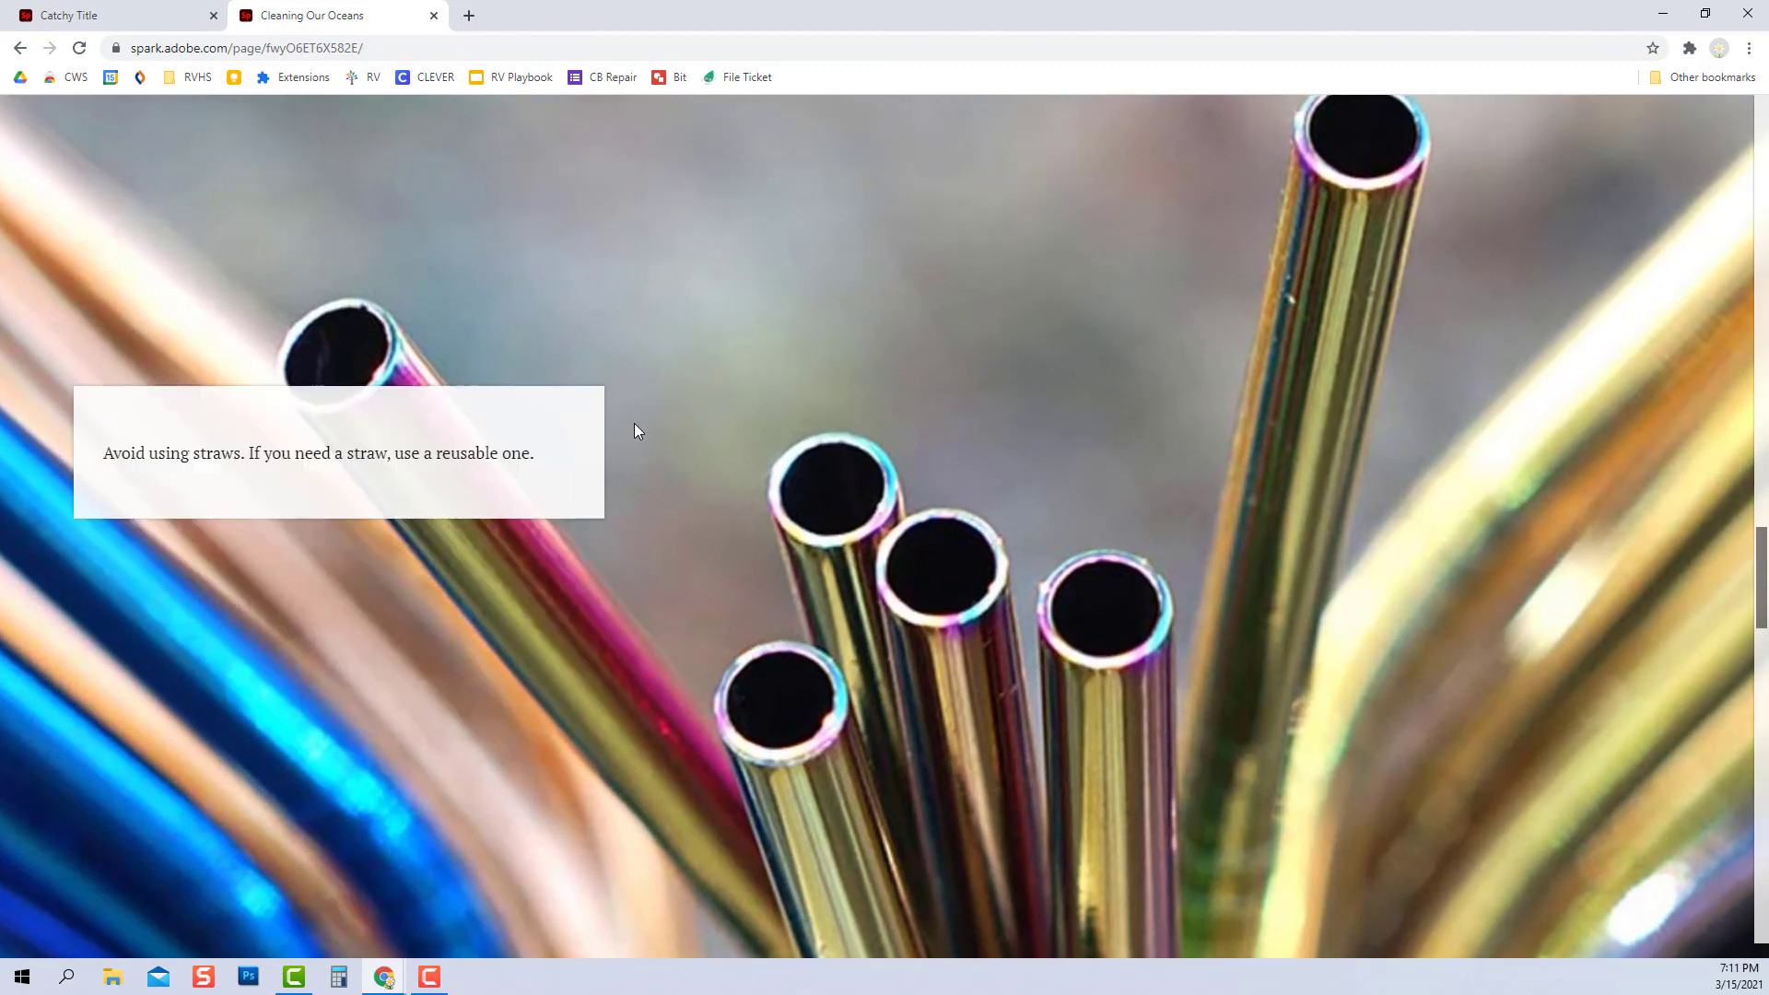
scroll(634, 423, down, 14)
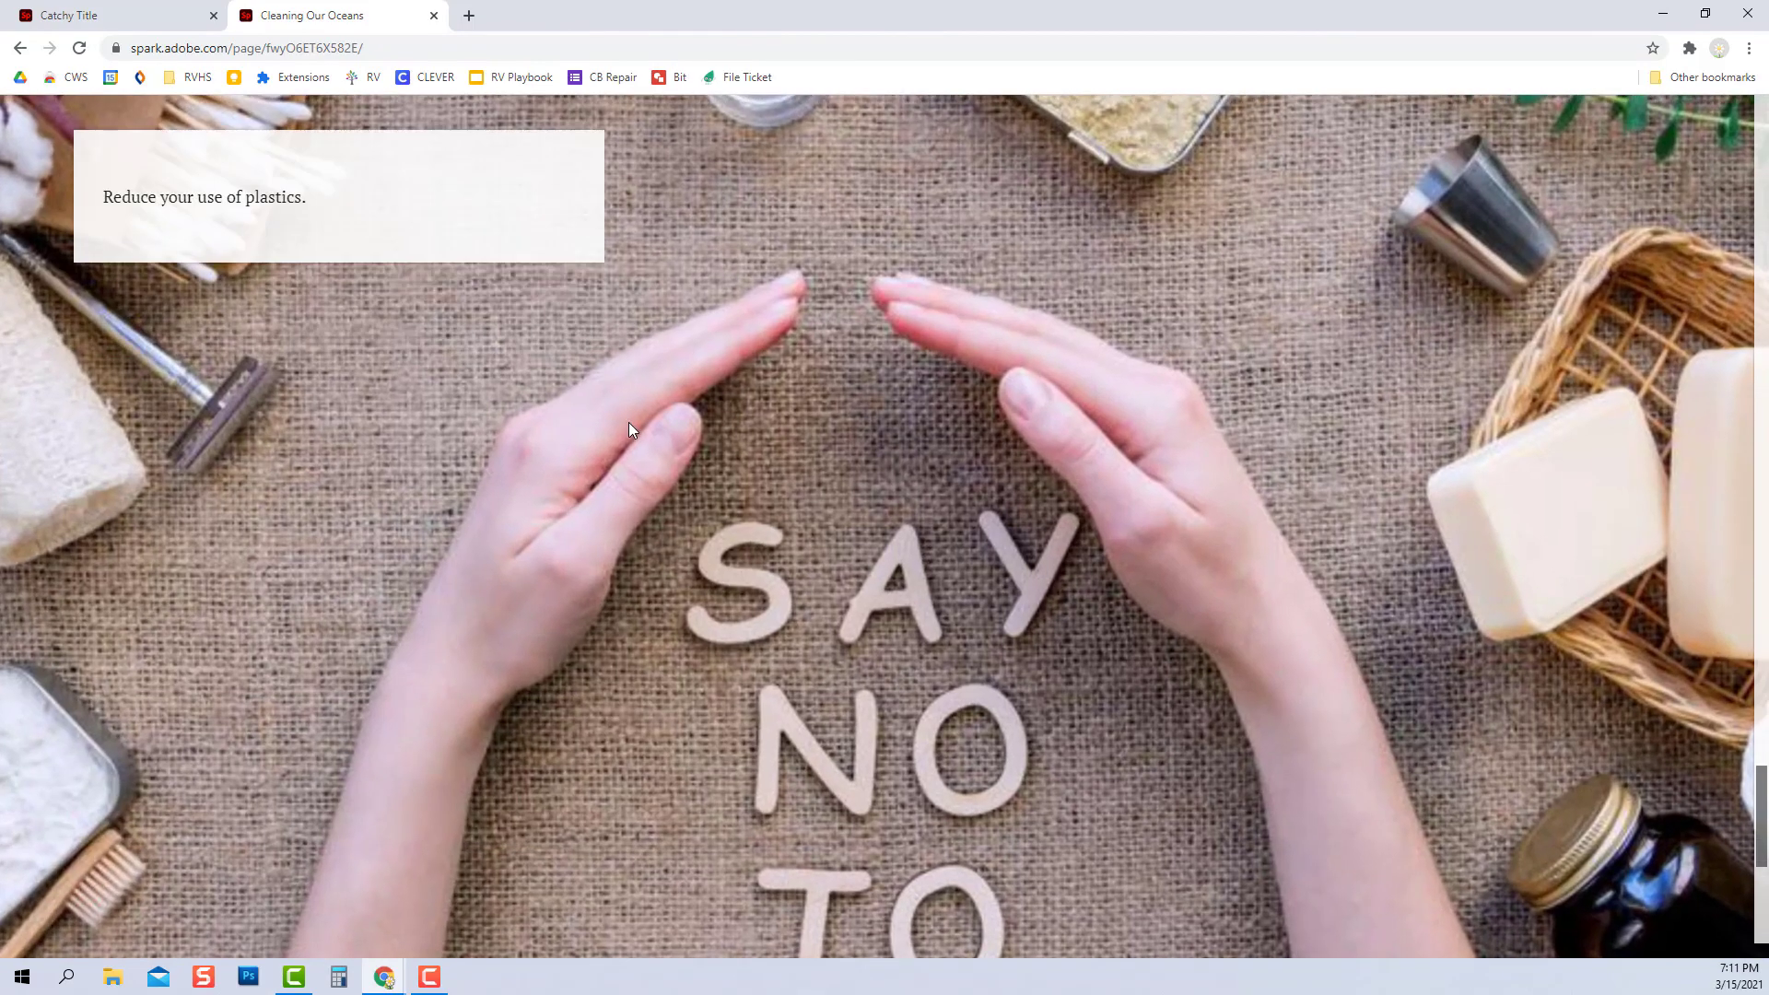
click(469, 47)
text(sp)
key(Return)
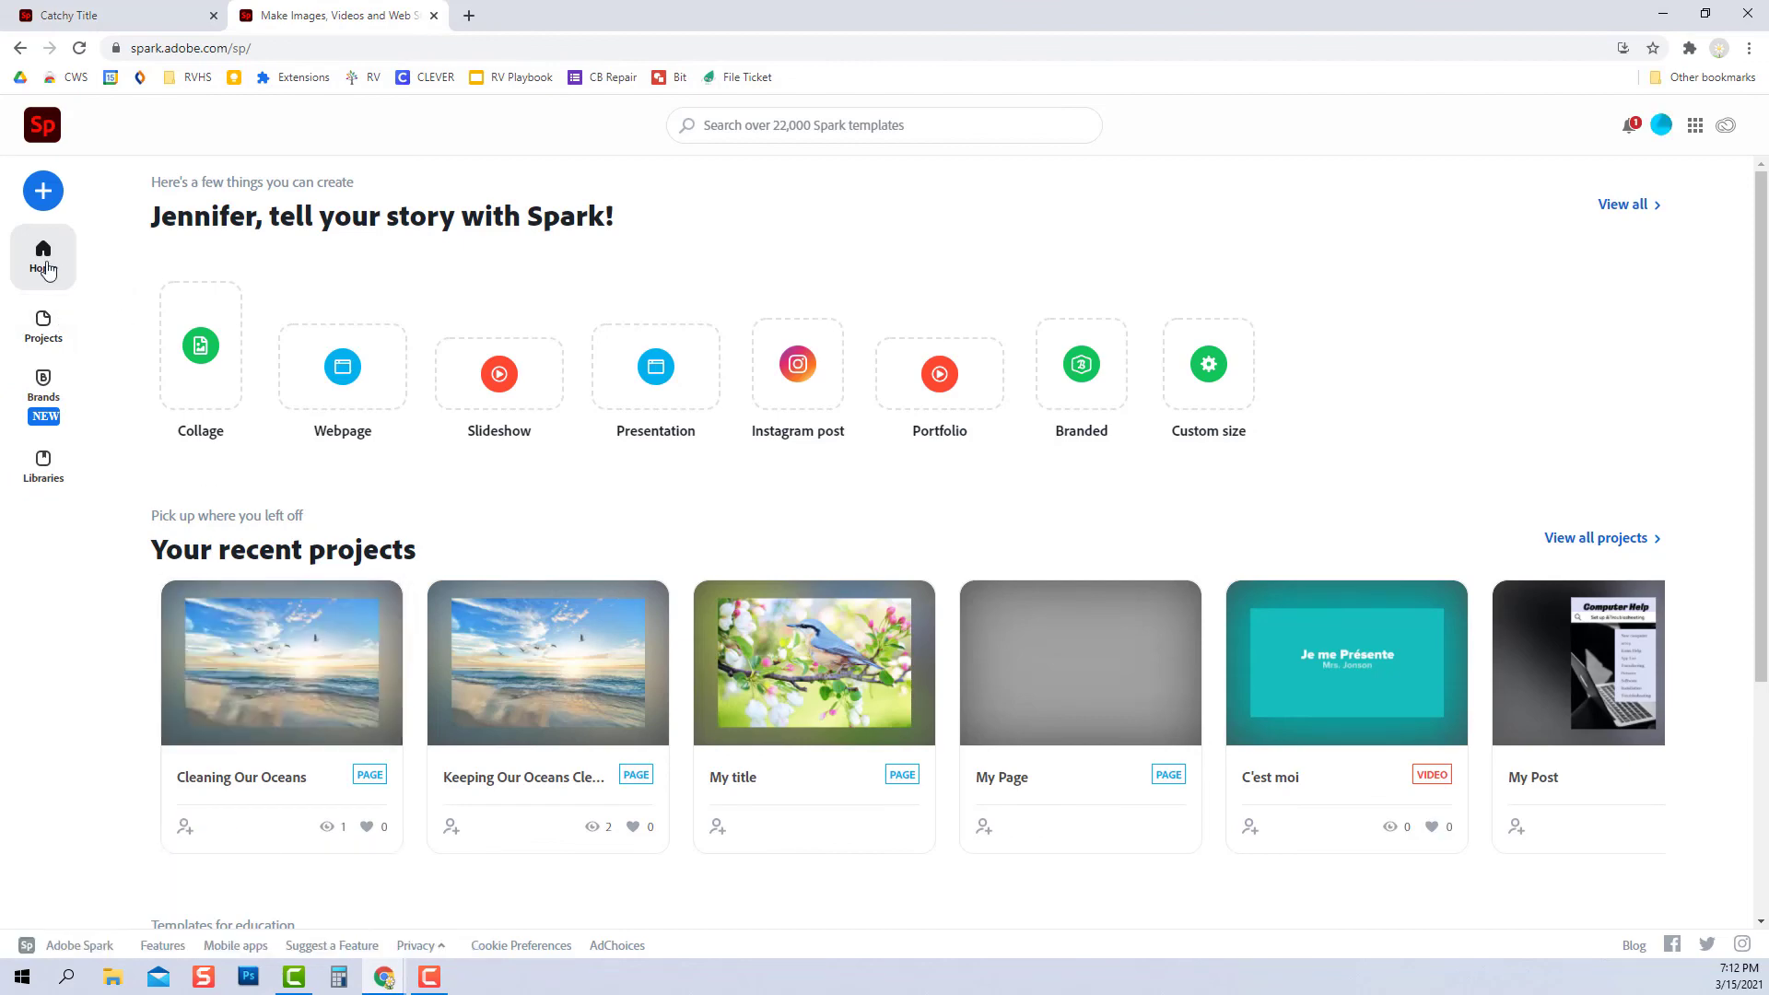
Reopen the 'Cleaning Our Oceans' project from recent projects and bring up its sharing options
click(285, 664)
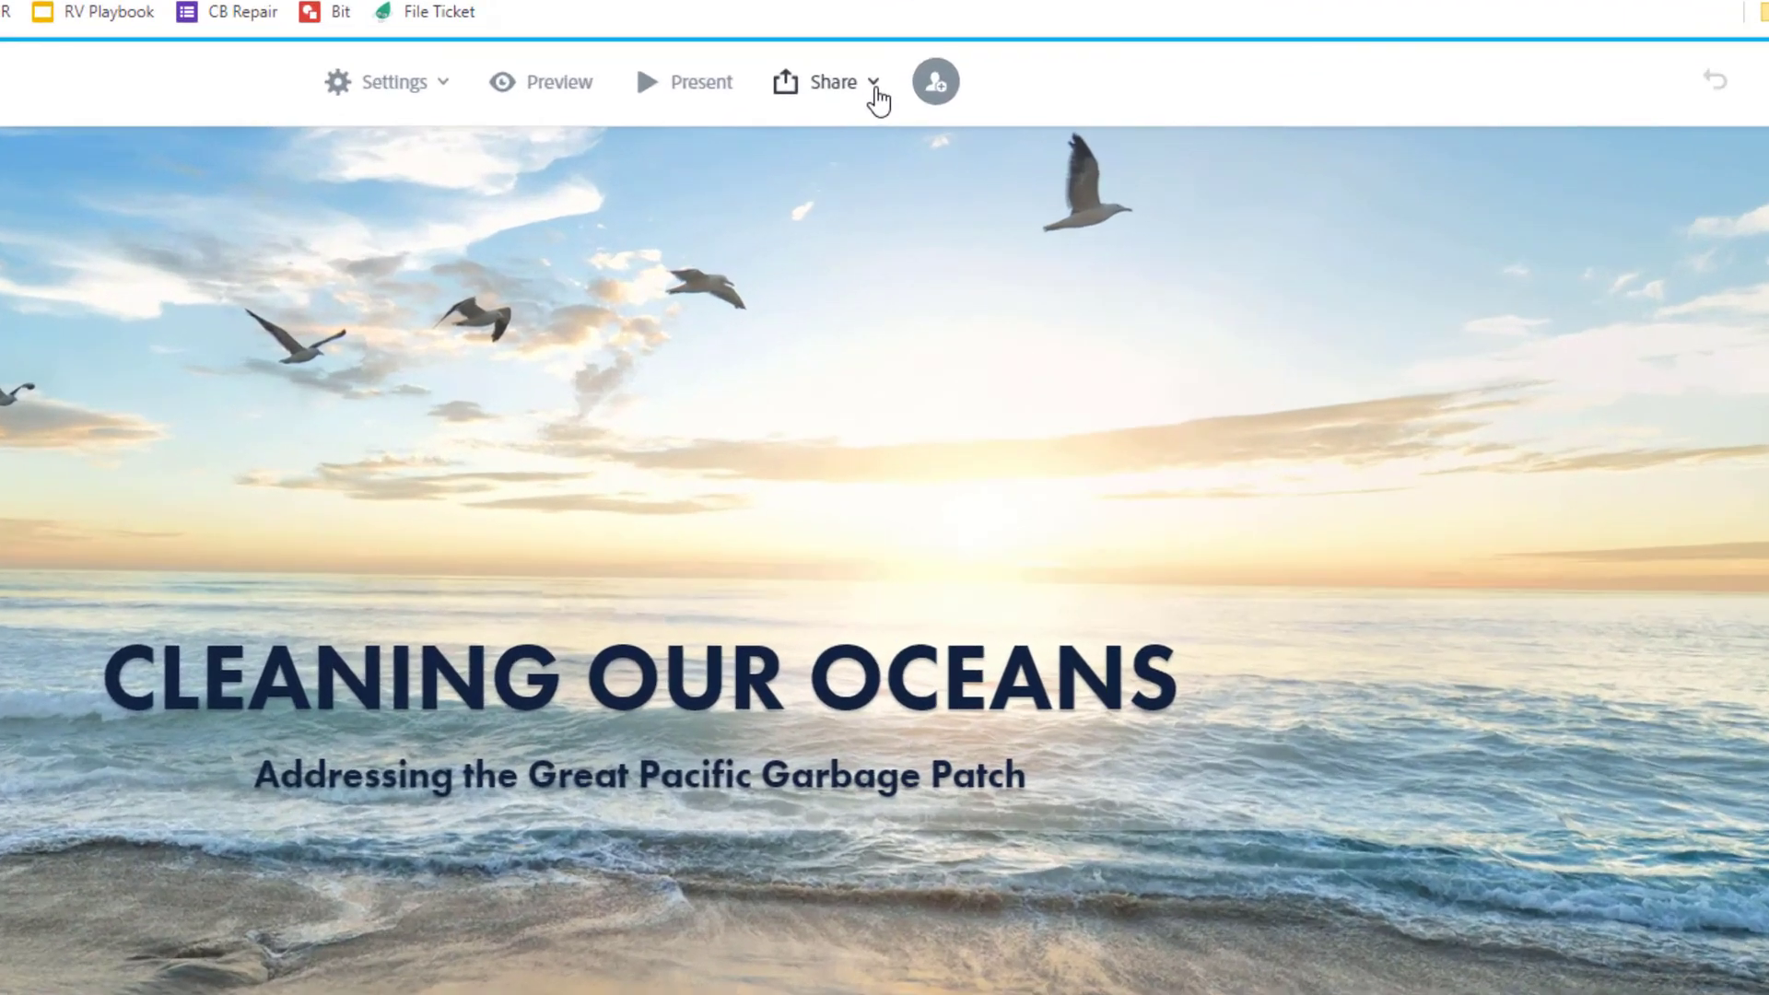
click(1044, 129)
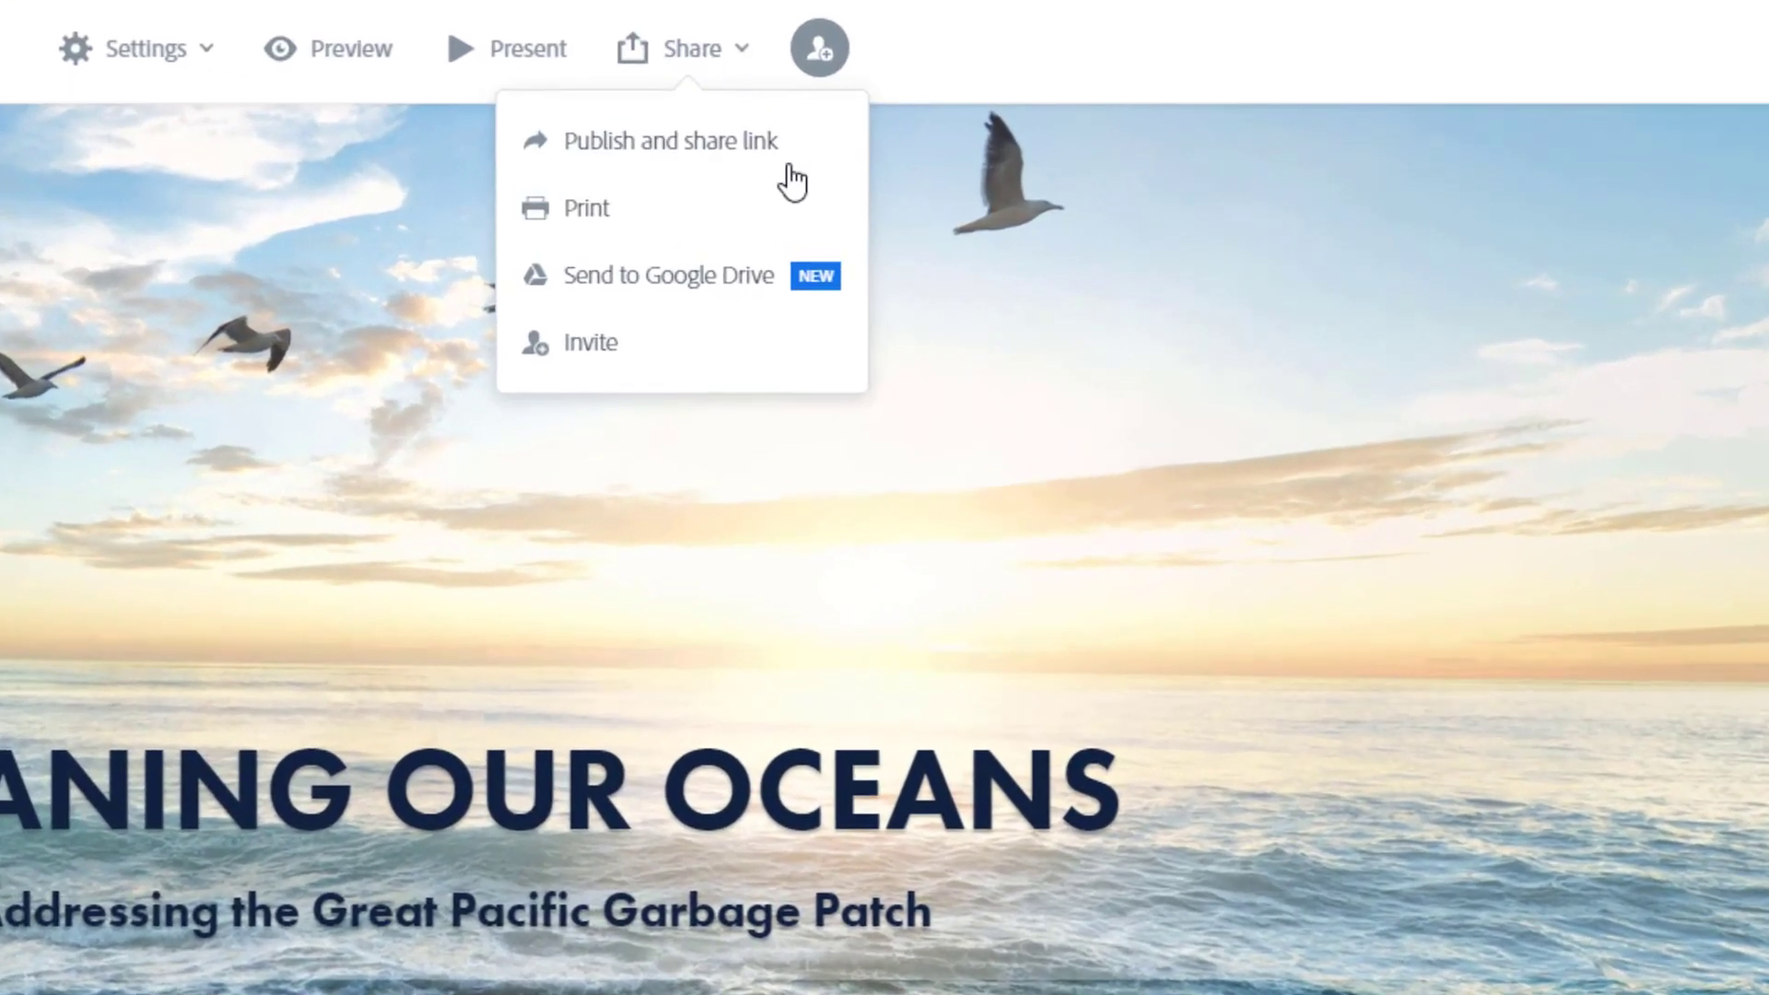